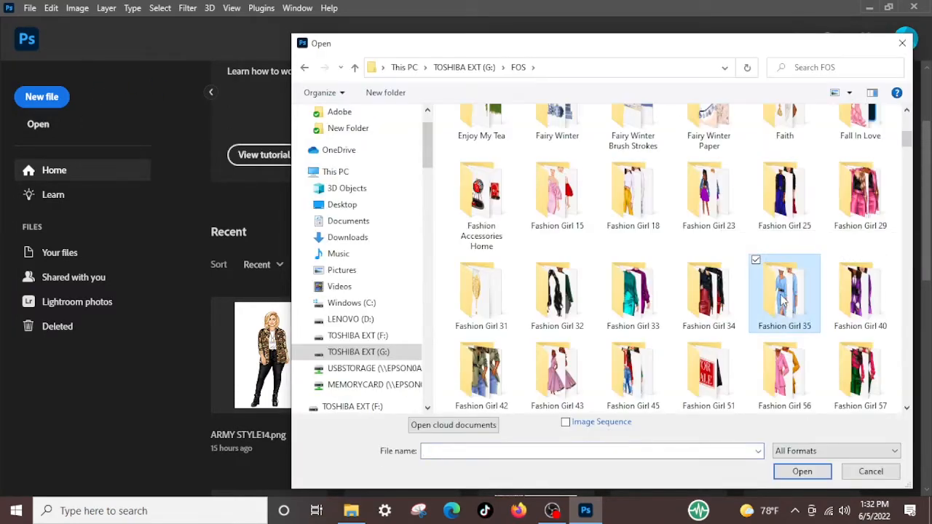
Step: Open the Fashion Girl 35 folder inside FOS and browse to the blue-dress images
double_click(783, 301)
scroll(672, 310, "down", 1)
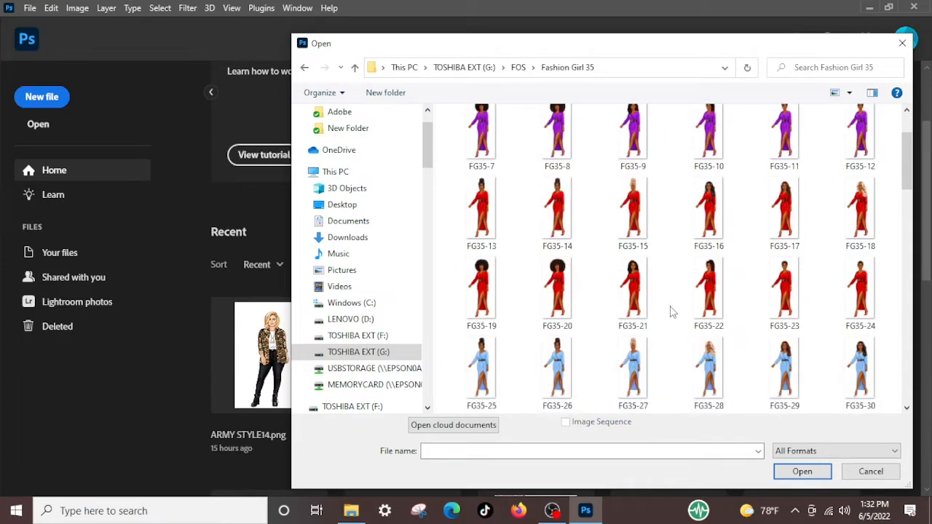
left_click_drag(801, 51, 593, 32)
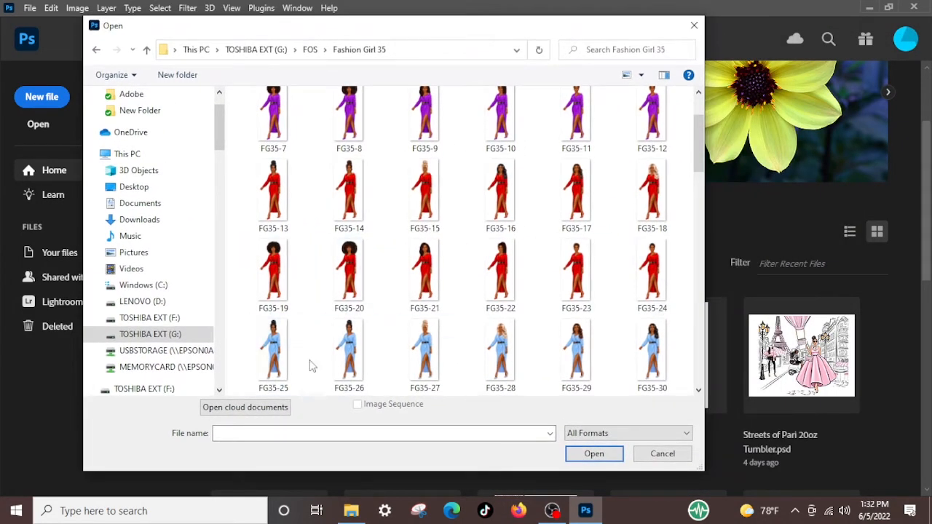
scroll(311, 366, "up", 1)
scroll(312, 364, "down", 3)
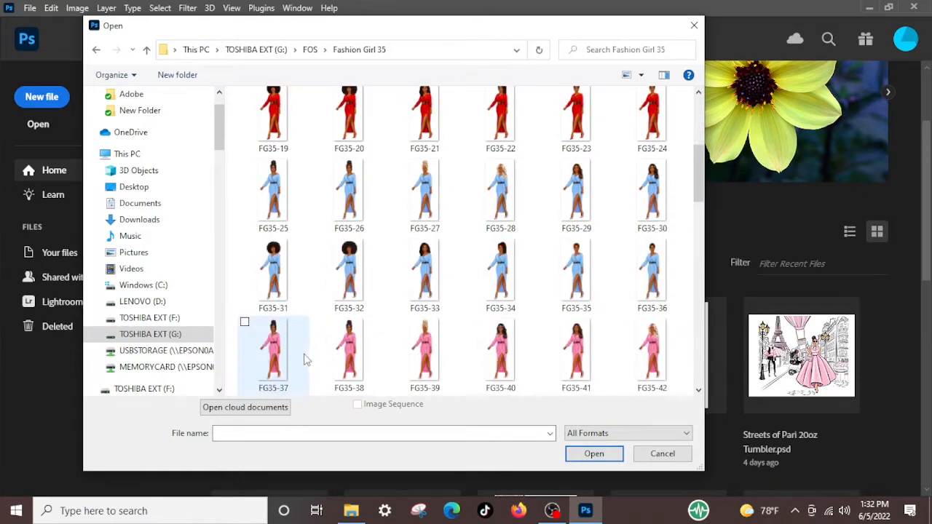
left_click(273, 175)
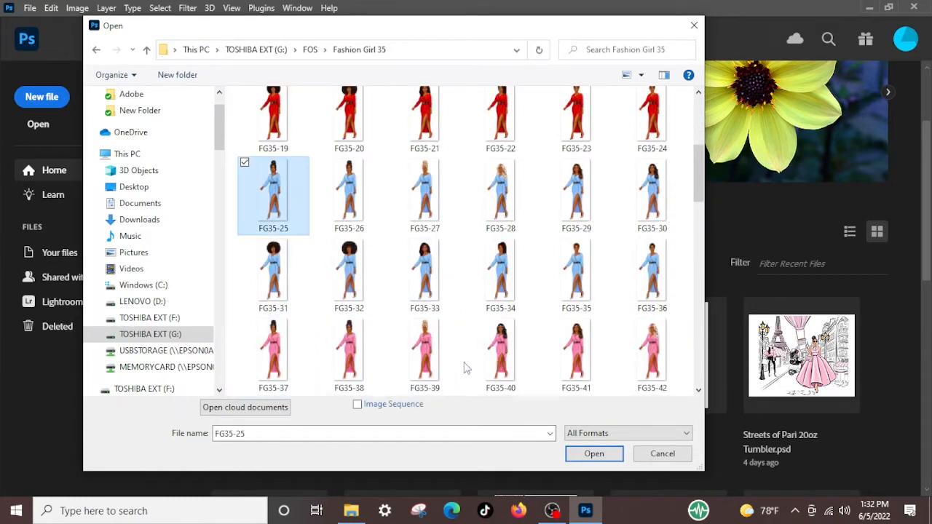
left_click(653, 295, "shift")
scroll(525, 275, "down", 8)
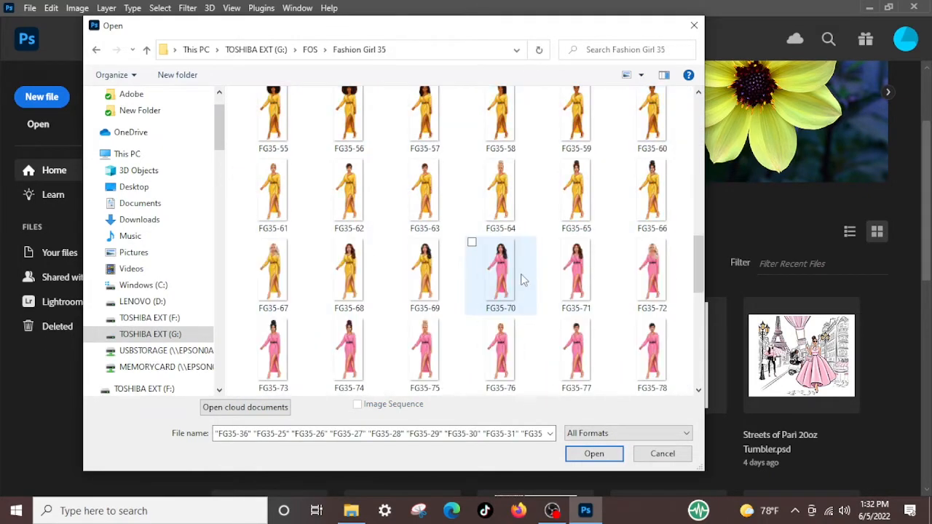
scroll(521, 278, "down", 3)
scroll(520, 277, "up", 2)
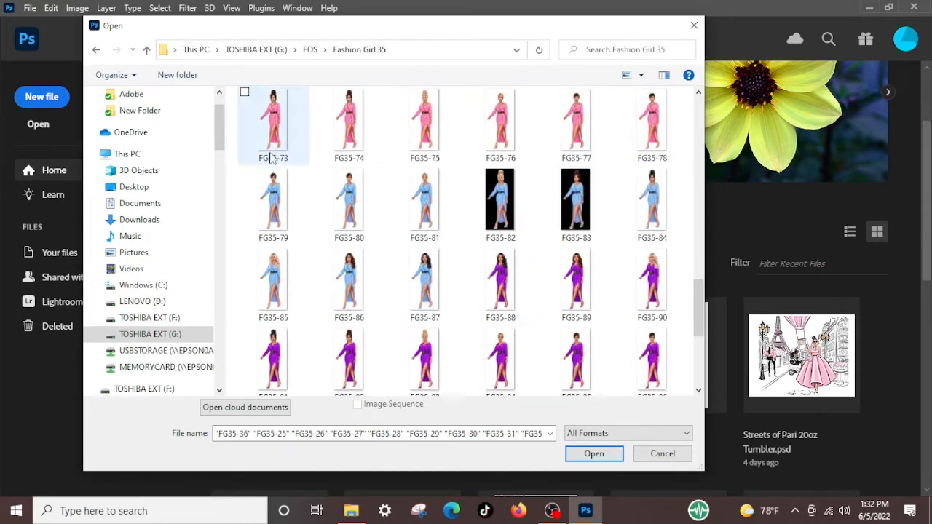
left_click(259, 193, "ctrl")
left_click(347, 215, "ctrl")
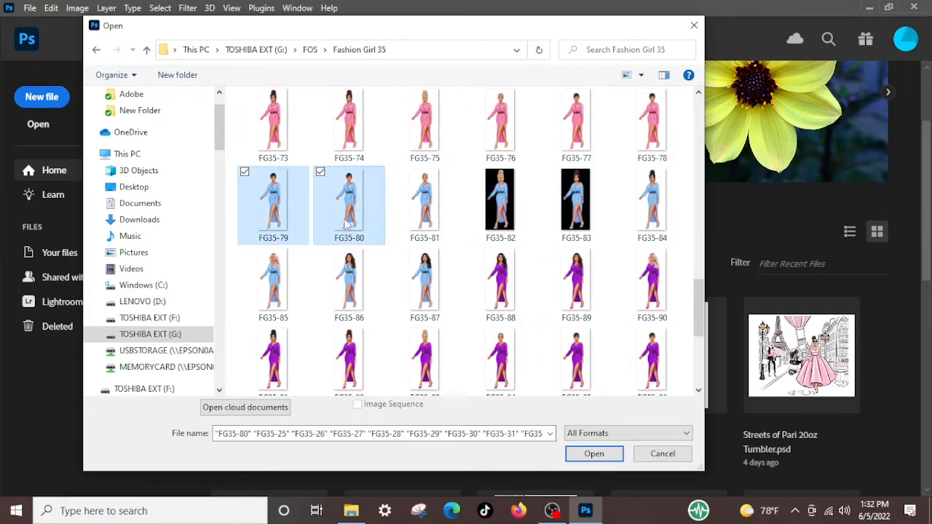
left_click(423, 219, "ctrl")
left_click(491, 234, "ctrl")
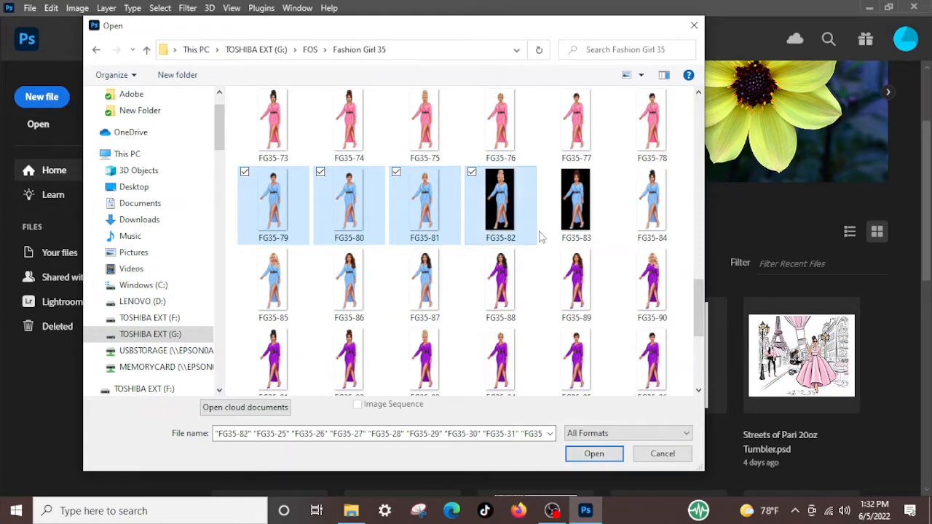
left_click(568, 232, "ctrl")
left_click(624, 172, "ctrl")
left_click(405, 255, "ctrl")
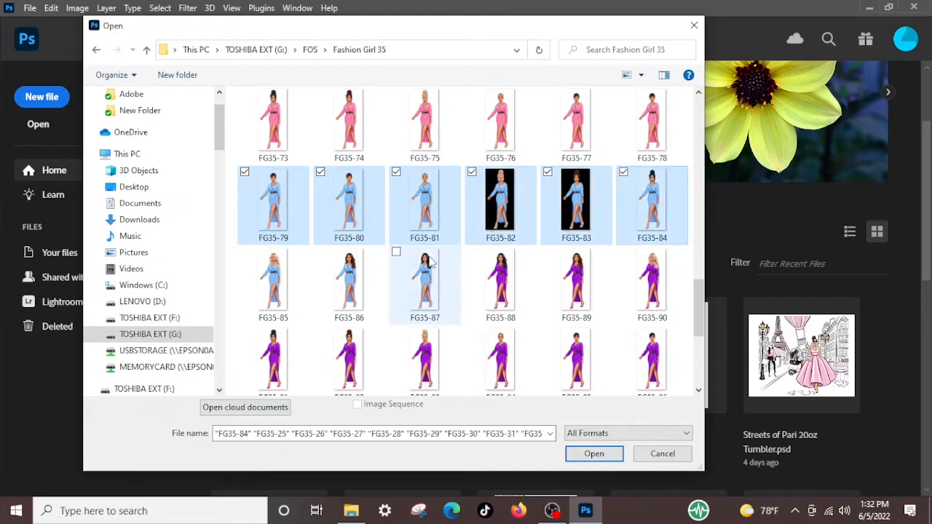
left_click(324, 255, "ctrl")
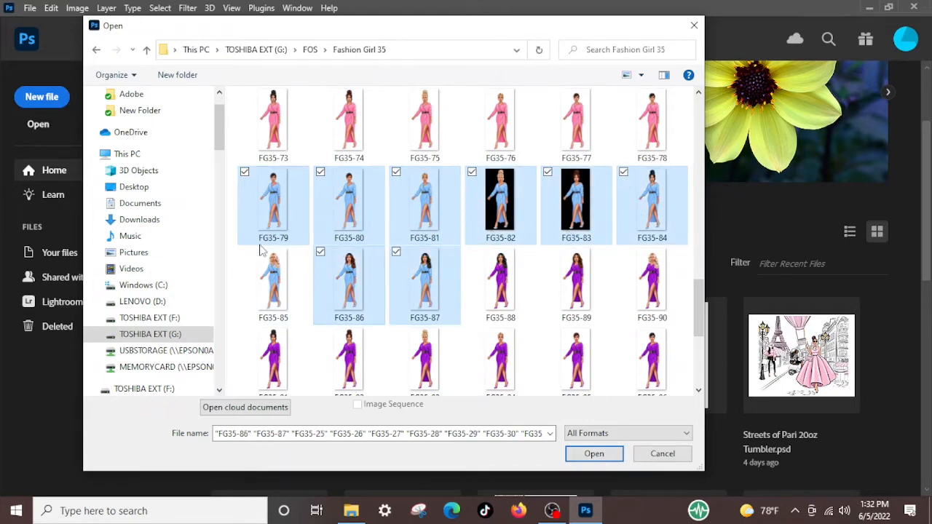
left_click(249, 259, "ctrl")
scroll(502, 335, "down", 1)
scroll(502, 335, "down", 2)
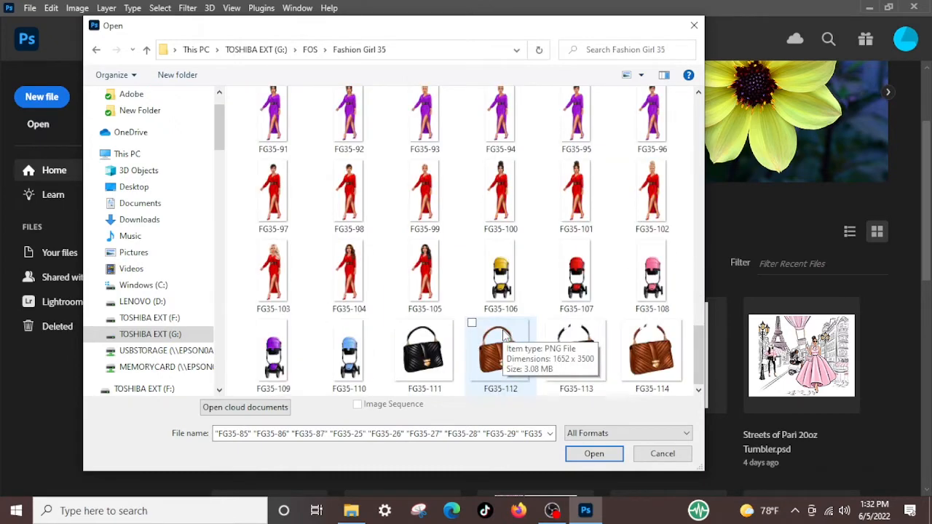
left_click(321, 324)
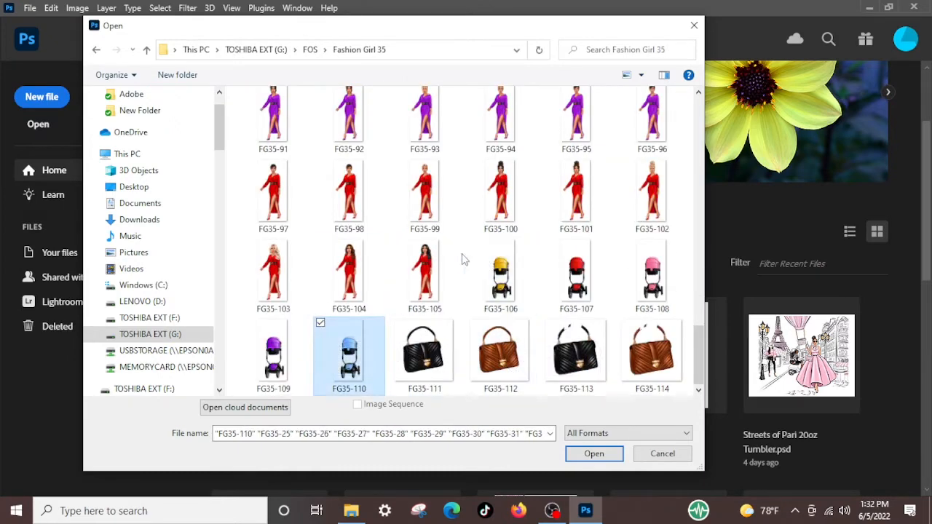
Step: Open only the image FG35-25 from the Fashion Girl 35 folder
scroll(467, 255, "up", 15)
scroll(321, 245, "down", 5)
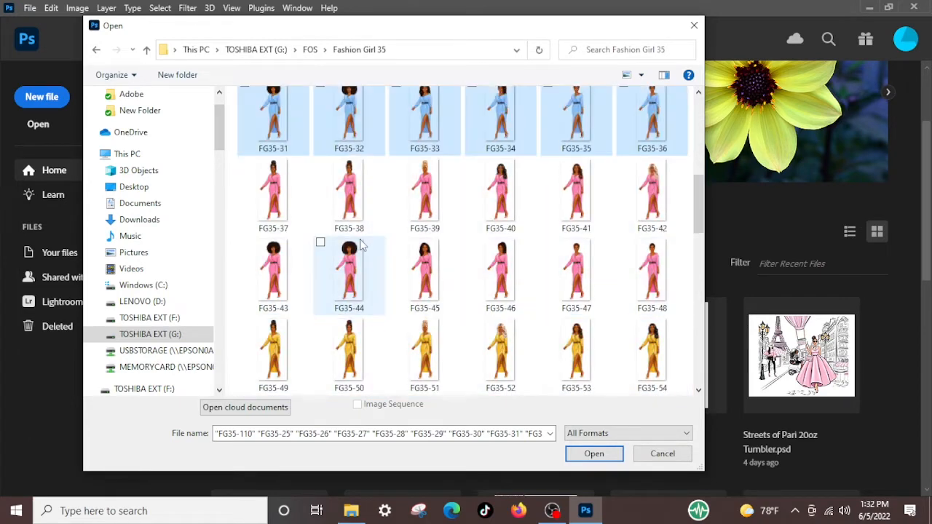
scroll(327, 214, "up", 3)
left_click(295, 300)
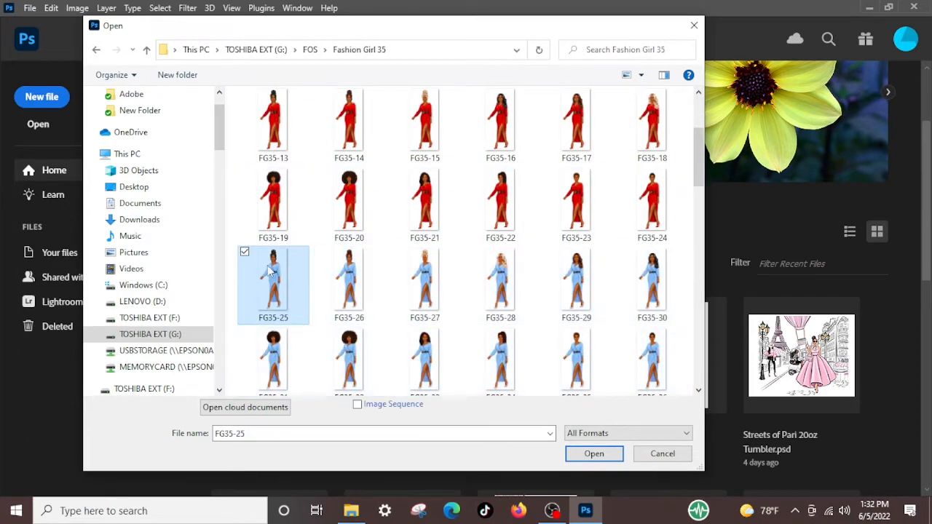
double_click(269, 268)
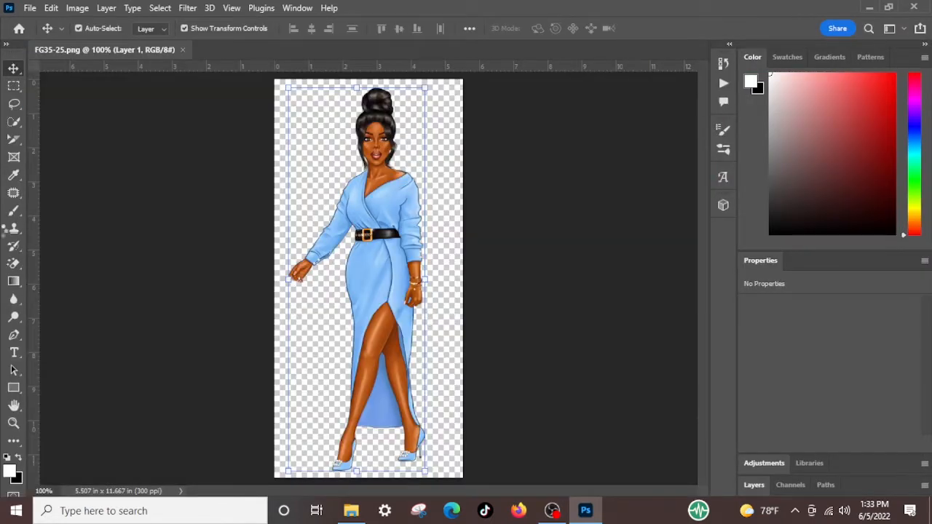
Step: Switch to File Explorer and open the Fashion Girl 35 folder under FOS on the TOSHIBA EXT (G:) drive
left_click(351, 510)
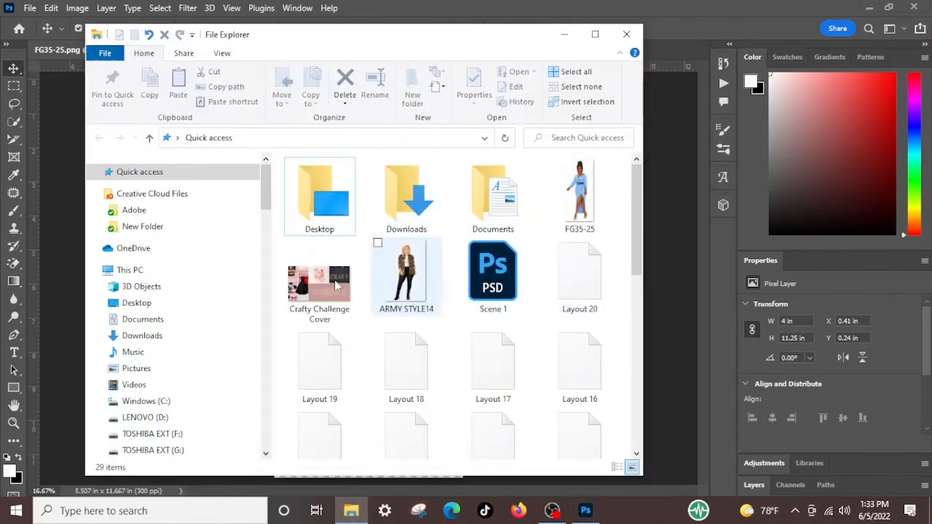
left_click(152, 451)
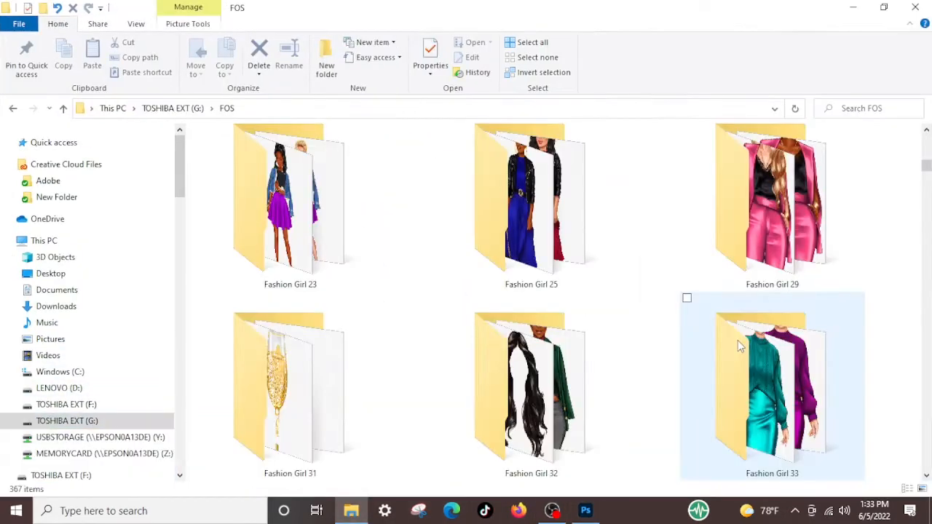
scroll(738, 341, "down", 3)
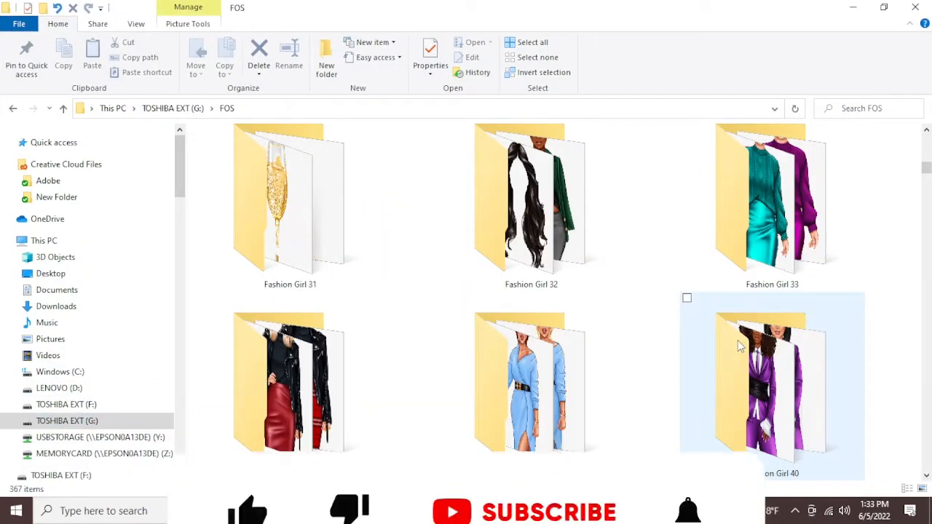
double_click(546, 378)
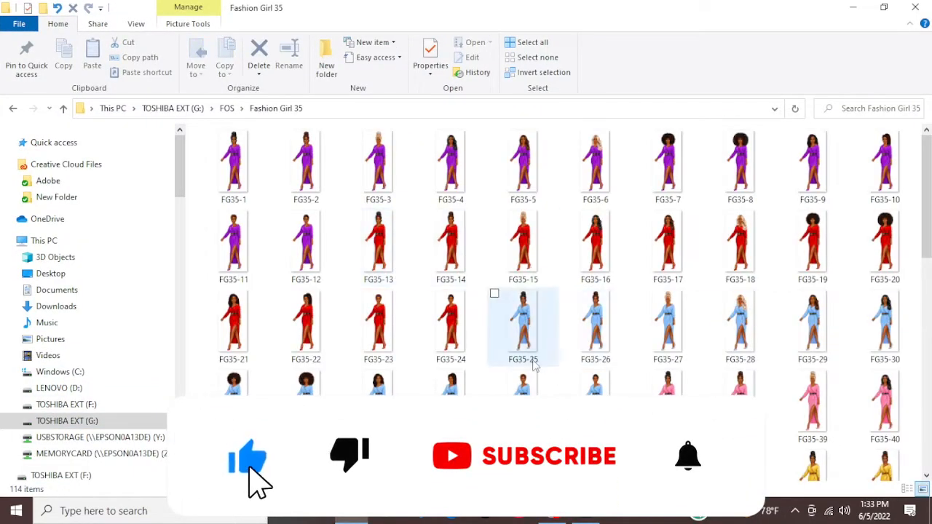
Step: Select the blue-dress images FG35-26 through FG35-36
left_click(595, 344)
left_click(581, 393, "ctrl")
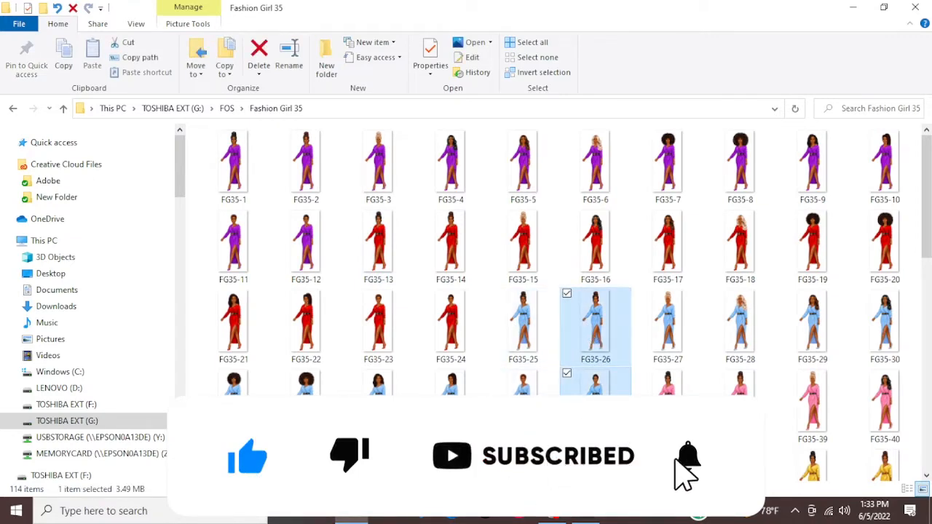
left_click(589, 325)
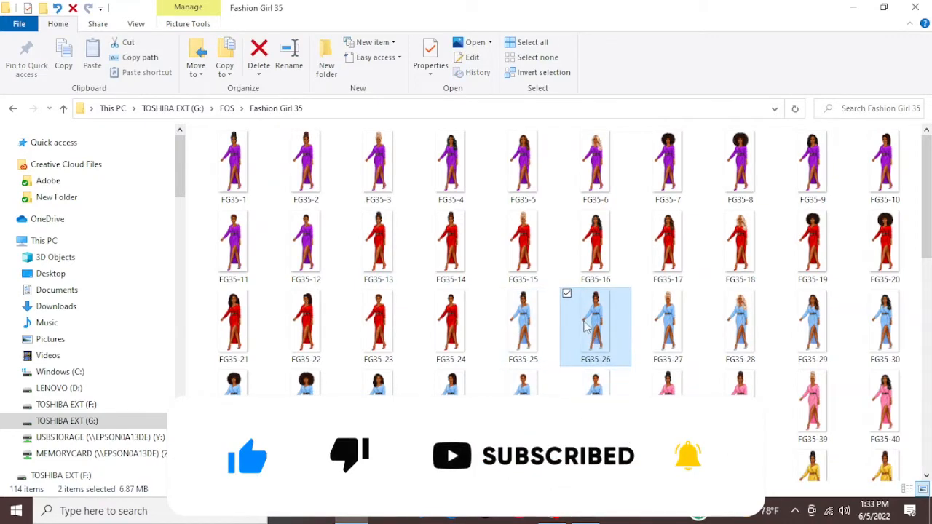
left_click(599, 412, "shift")
Step: Add the blue-dress images FG35-79 through FG35-87 to the file selection
scroll(616, 418, "down", 5)
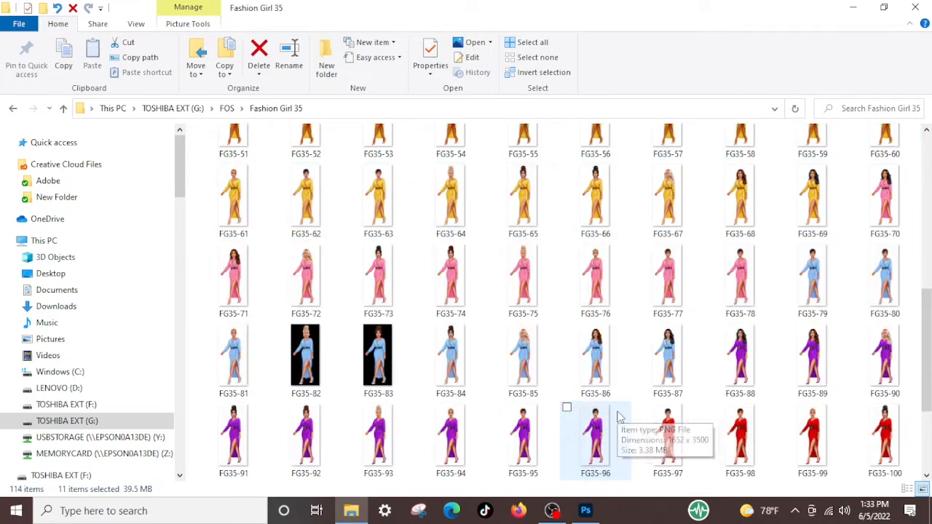
left_click(784, 248)
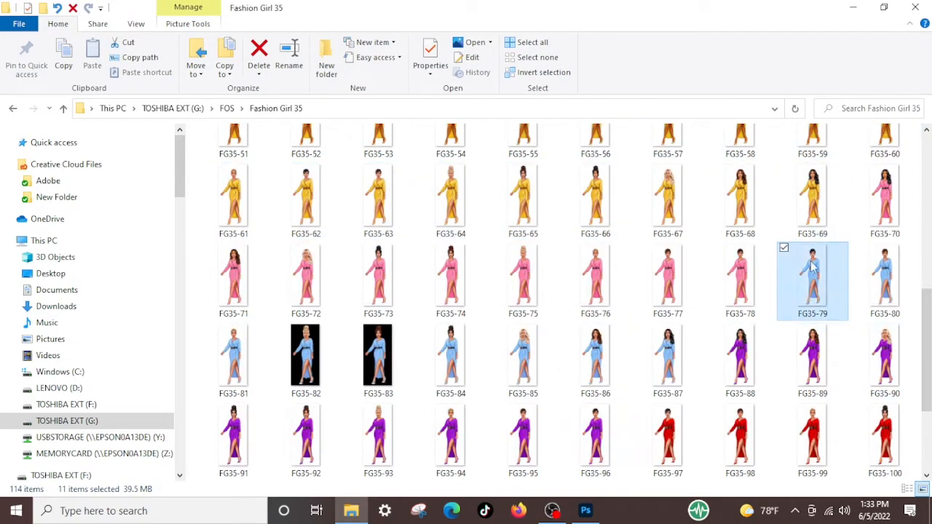
left_click(857, 249)
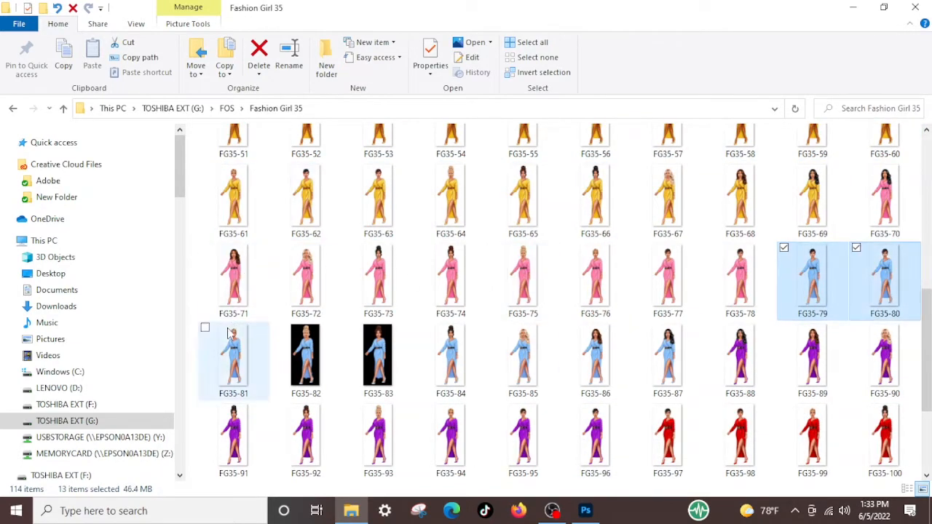
left_click(206, 329)
left_click(278, 329)
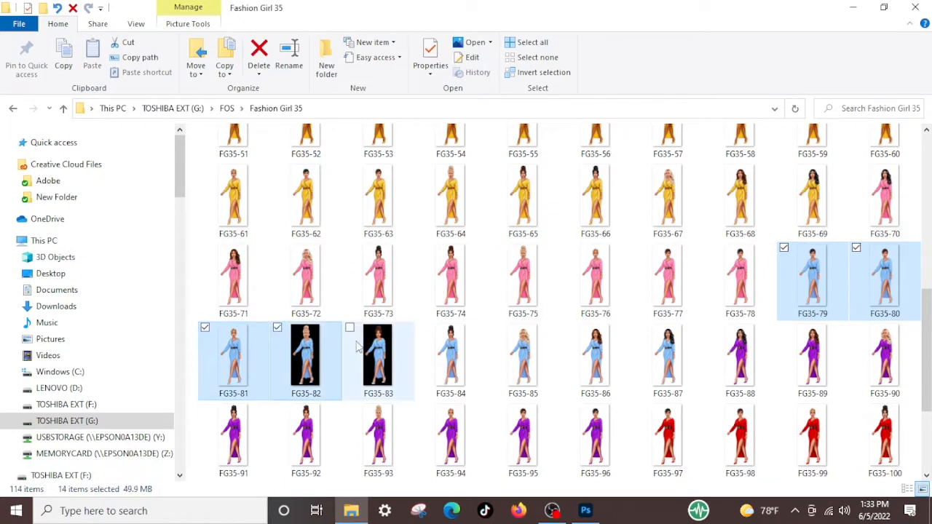
left_click(350, 328)
left_click(422, 328)
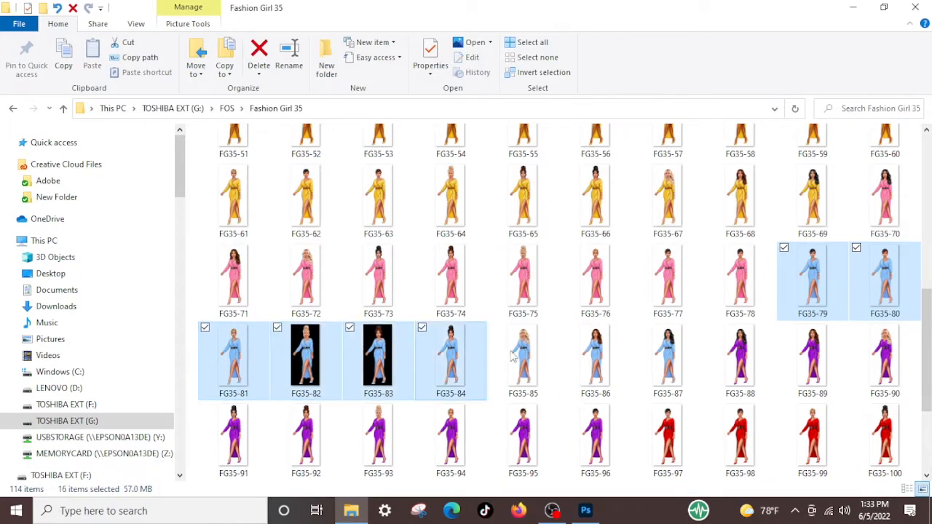
left_click(495, 328)
left_click(568, 328)
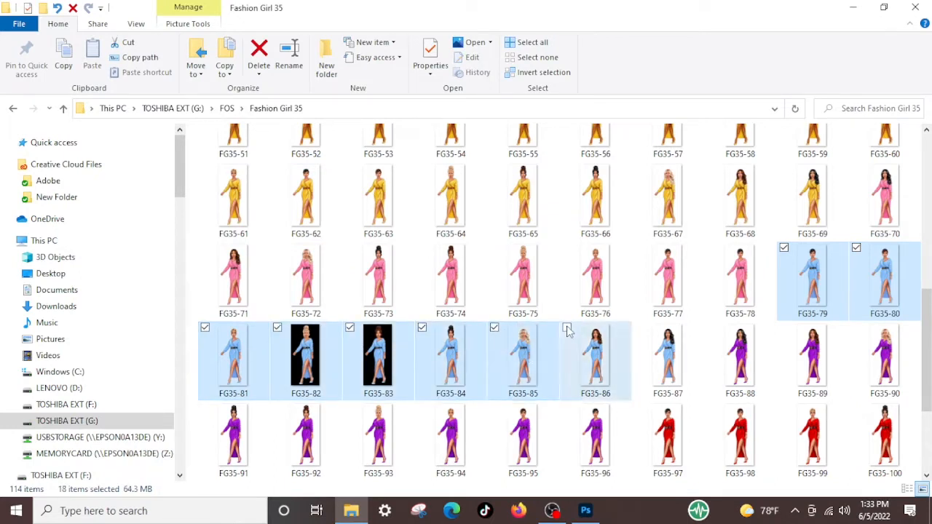
left_click(639, 329)
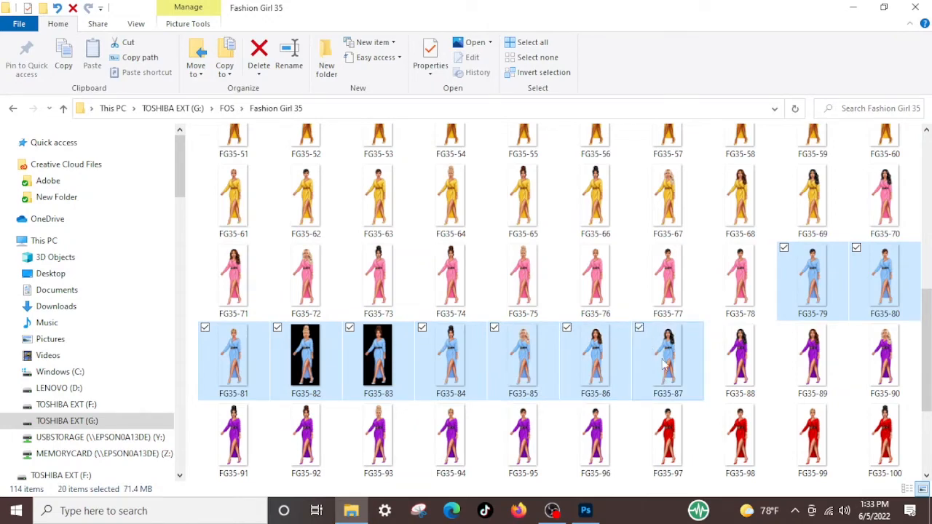
Step: Include the blue stroller FG35-110 and place all selected images into the FG35-25 document in Photoshop as embedded smart objects
scroll(670, 336, "down", 2)
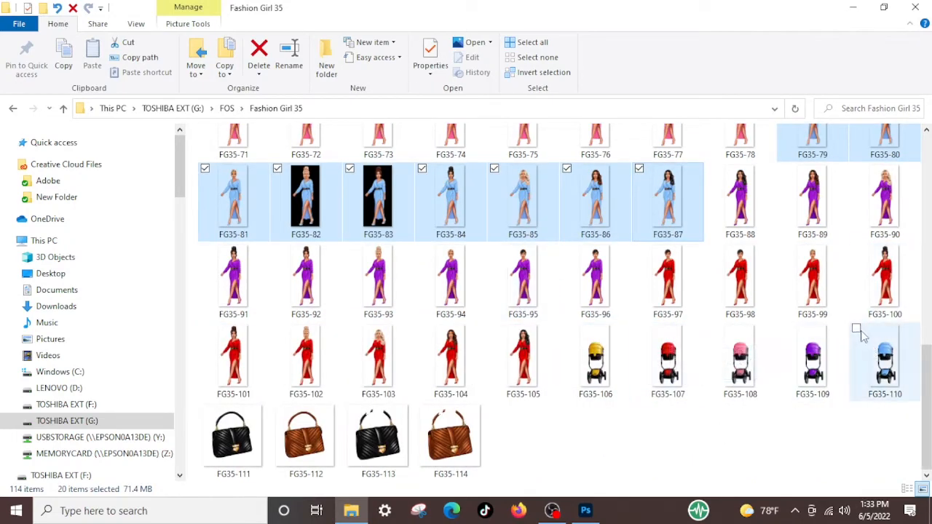
left_click(884, 8)
left_click_drag(579, 230, 660, 266)
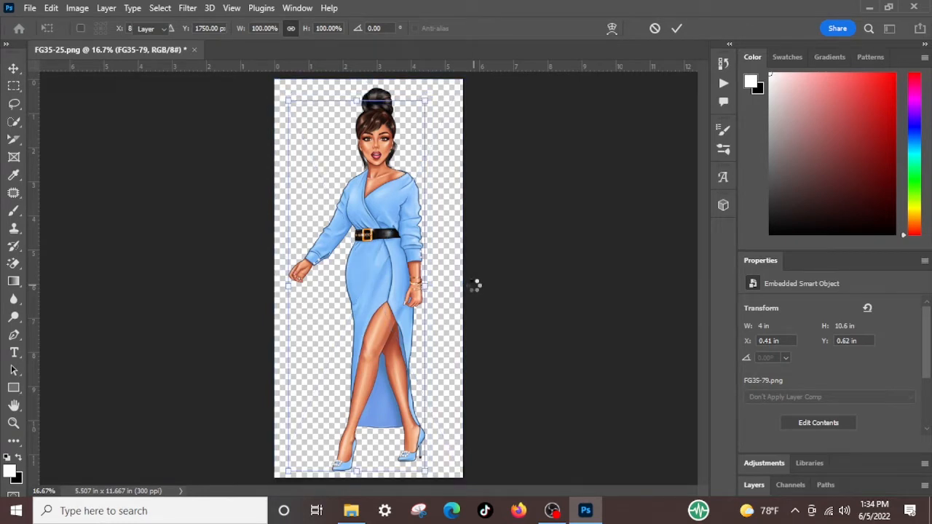
key("Return")
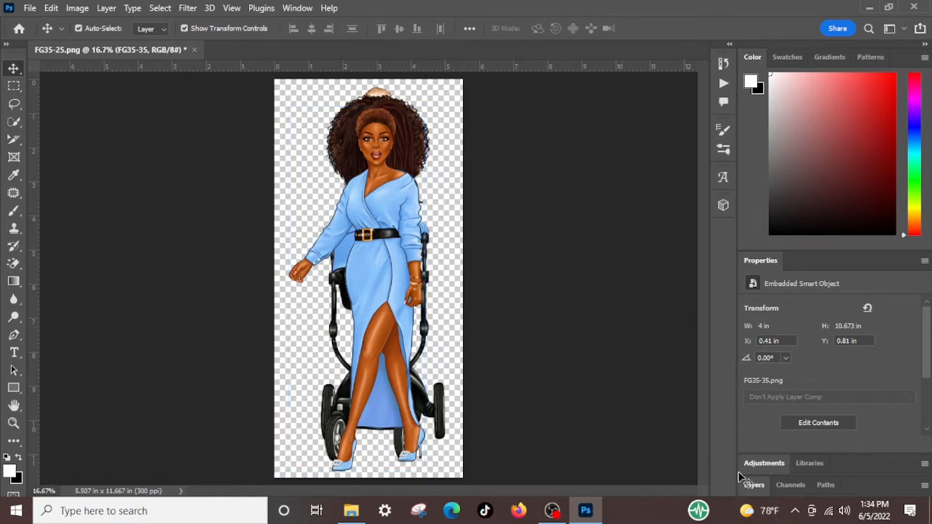
left_click(507, 285)
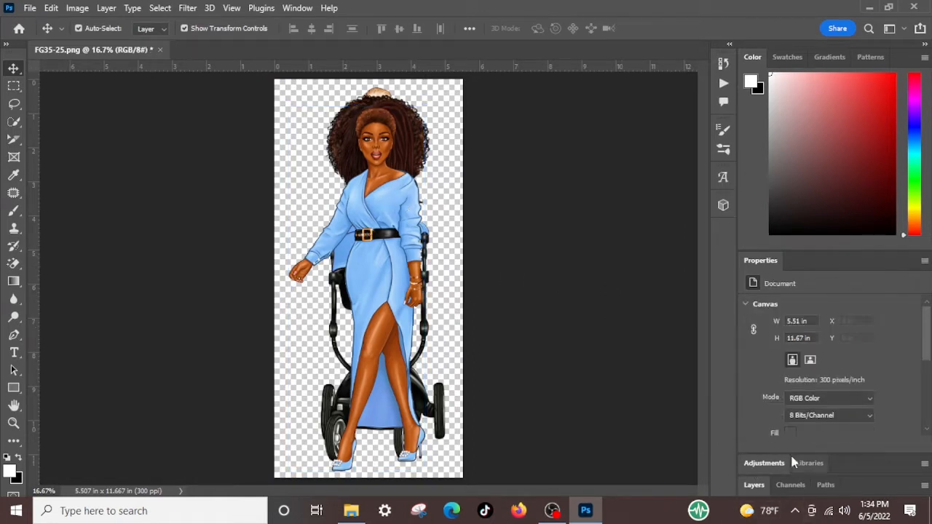
Step: Expand and enlarge the layer list, look through the placed image layers, and select the FG35-35 layer
left_click(753, 485)
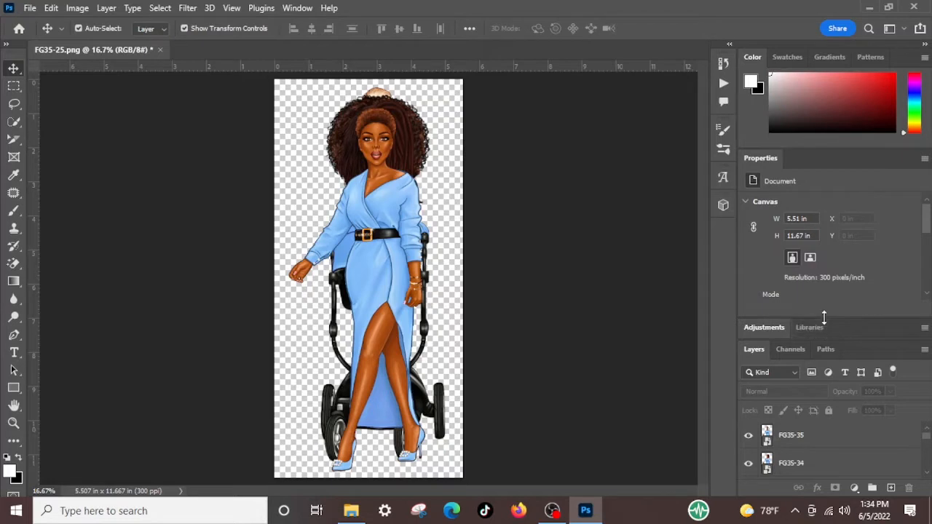
left_click_drag(825, 317, 805, 219)
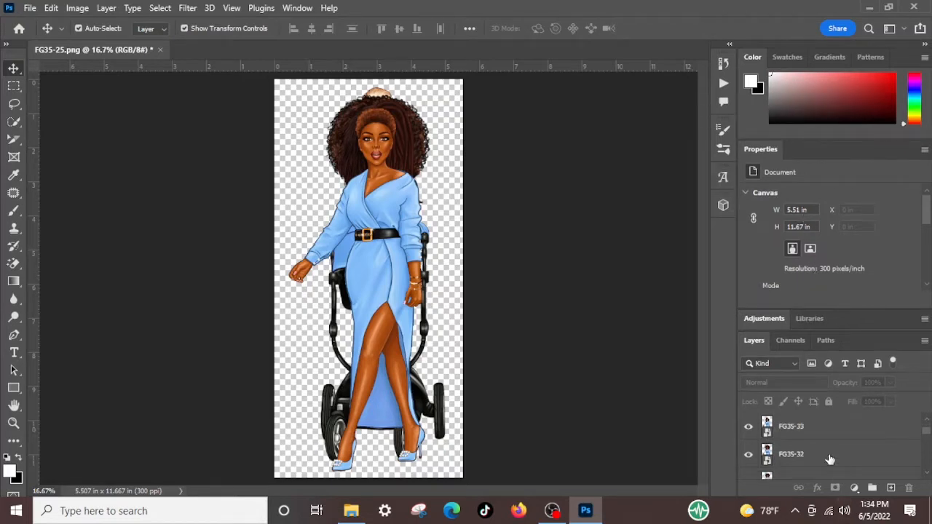
scroll(819, 452, "down", 4)
scroll(816, 453, "down", 10)
scroll(808, 457, "up", 10)
scroll(830, 458, "up", 2)
left_click(823, 434)
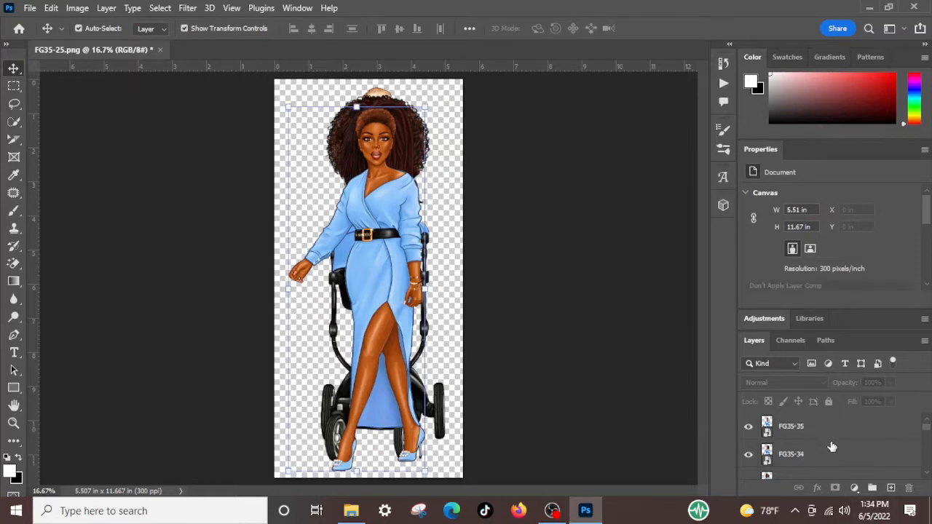
Step: Select all layers from FG35-35 down to Layer 1 and add a Hue/Saturation adjustment layer with a blue color label
scroll(834, 446, "down", 3)
scroll(833, 447, "down", 5)
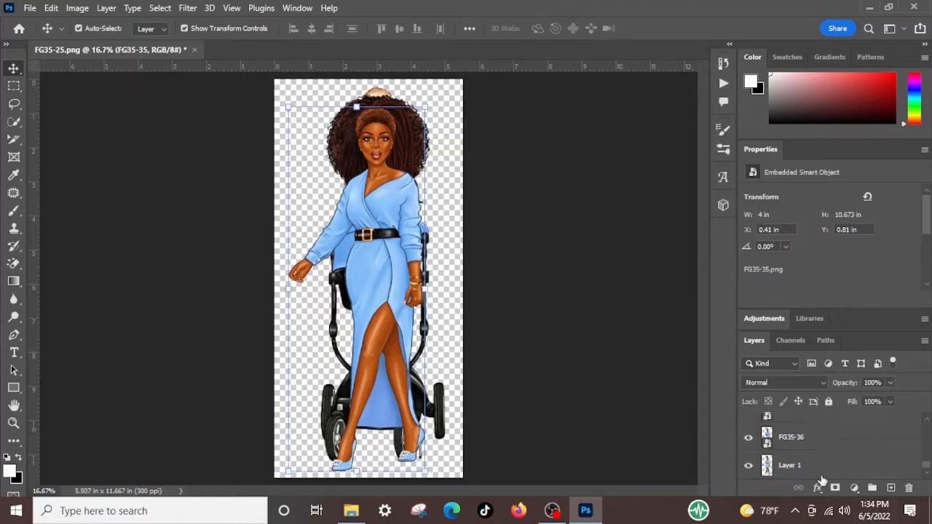
left_click(810, 472, "shift")
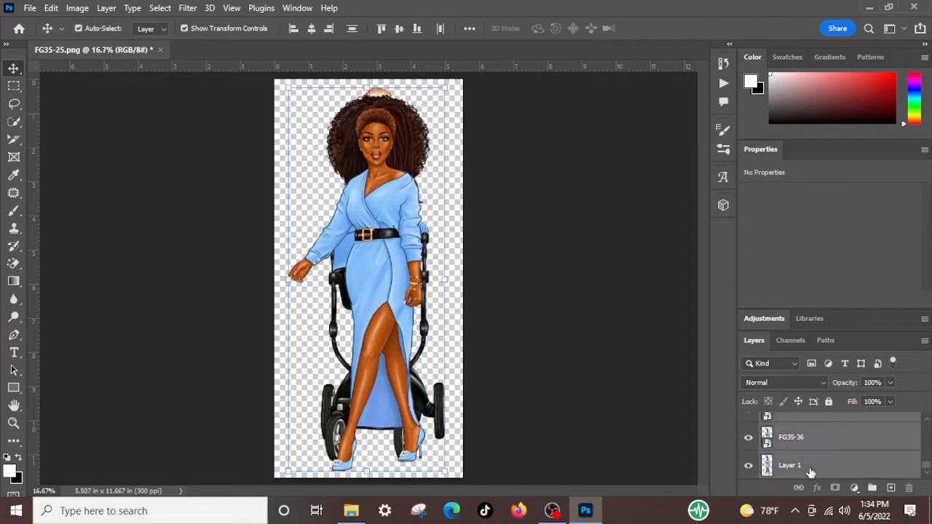
left_click(106, 9)
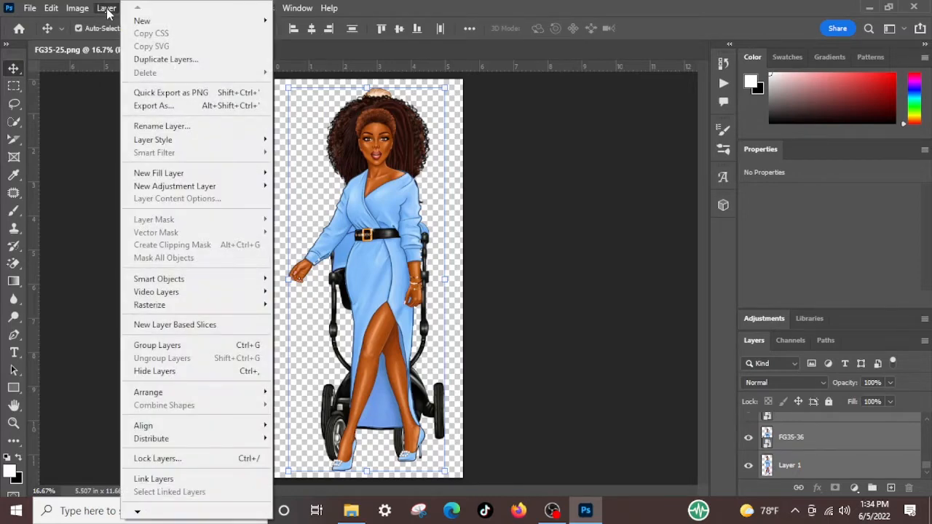
mouse_move(194, 190)
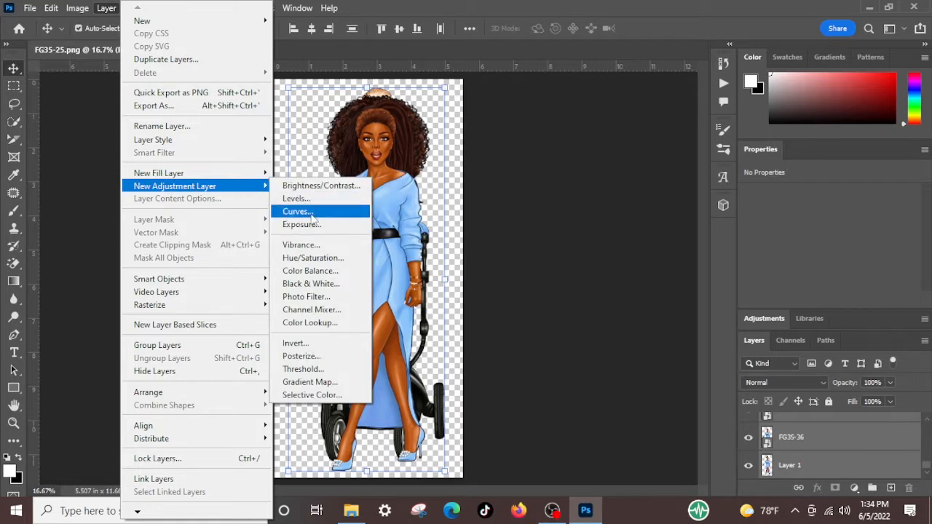
left_click(312, 259)
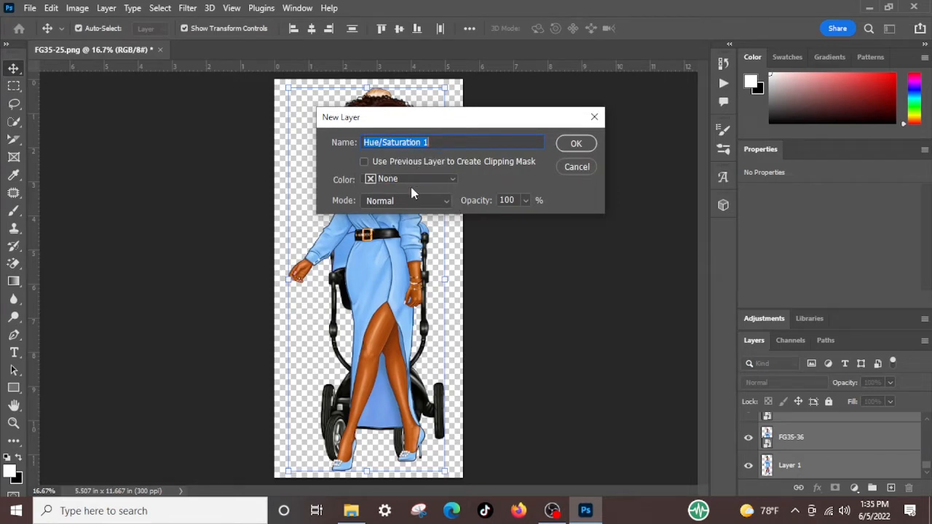
left_click(451, 180)
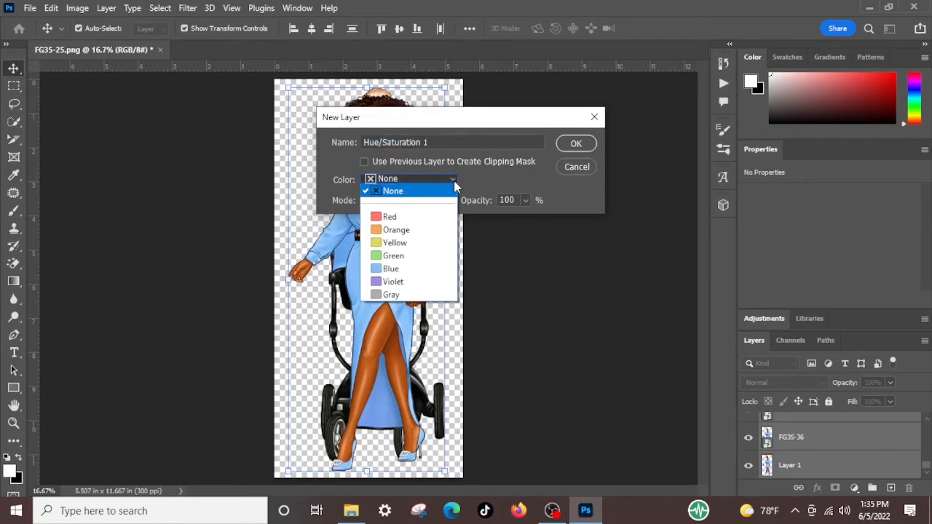
left_click(391, 269)
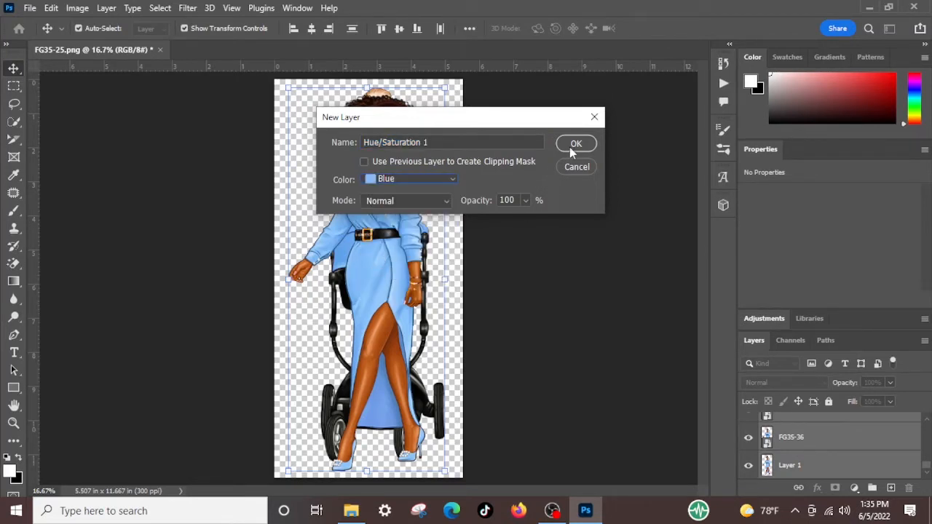
left_click(571, 146)
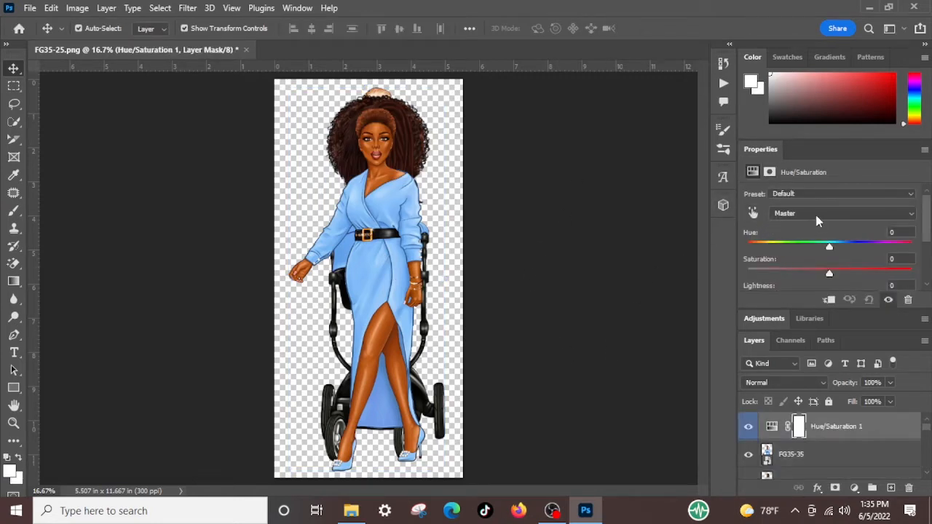
Step: Restrict the Hue/Saturation adjustment to Blues and sample the dress's light blue as the target color
left_click(912, 216)
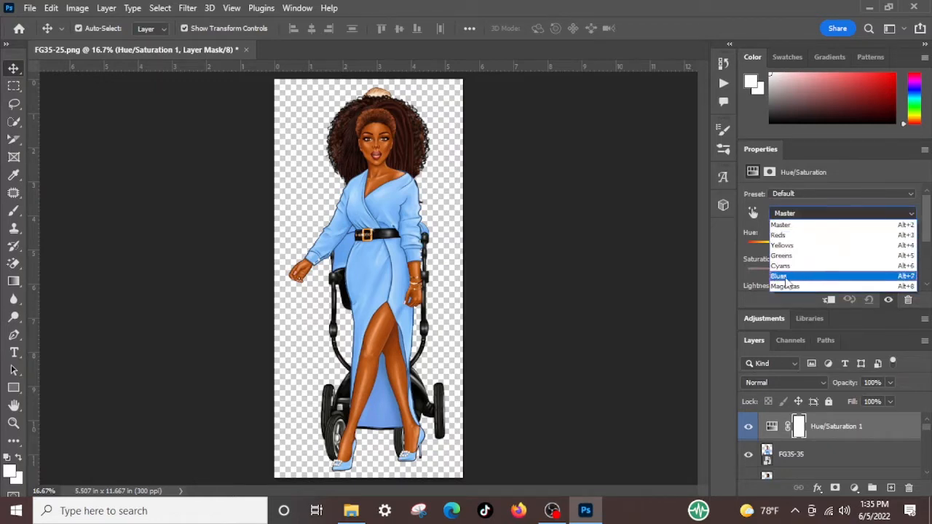
left_click(781, 277)
scroll(776, 240, "down", 3)
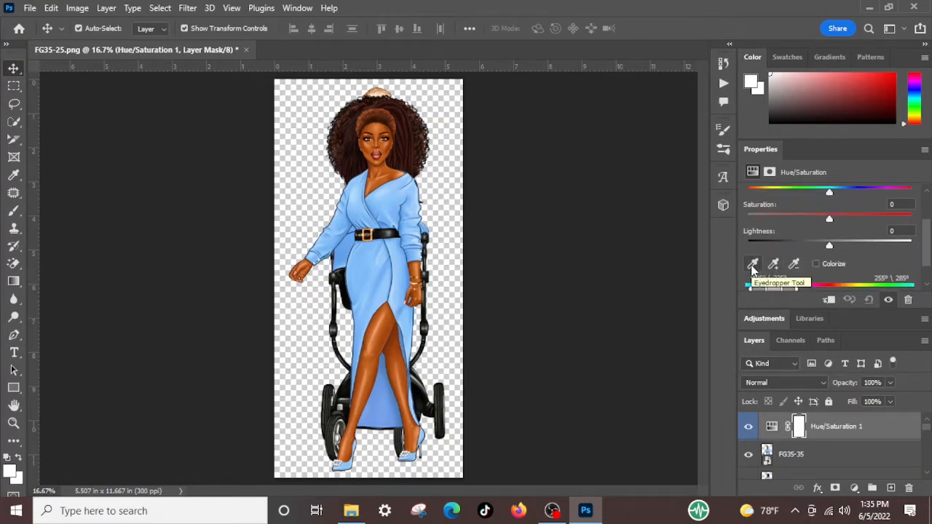
left_click(753, 265)
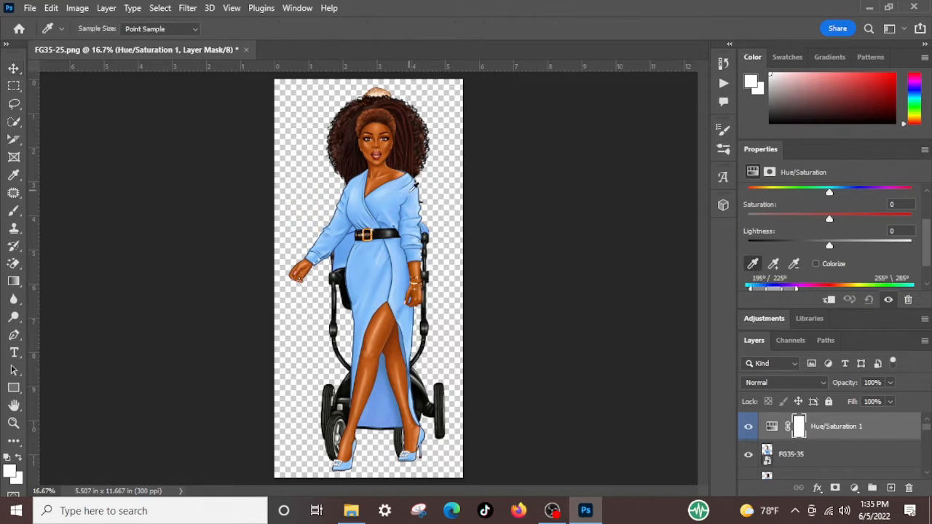
left_click(396, 202)
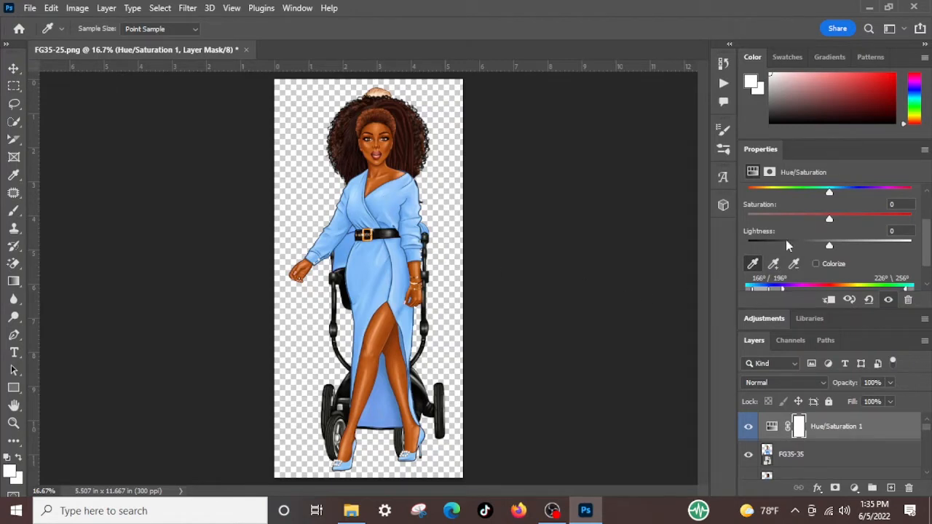
scroll(787, 246, "down", 3)
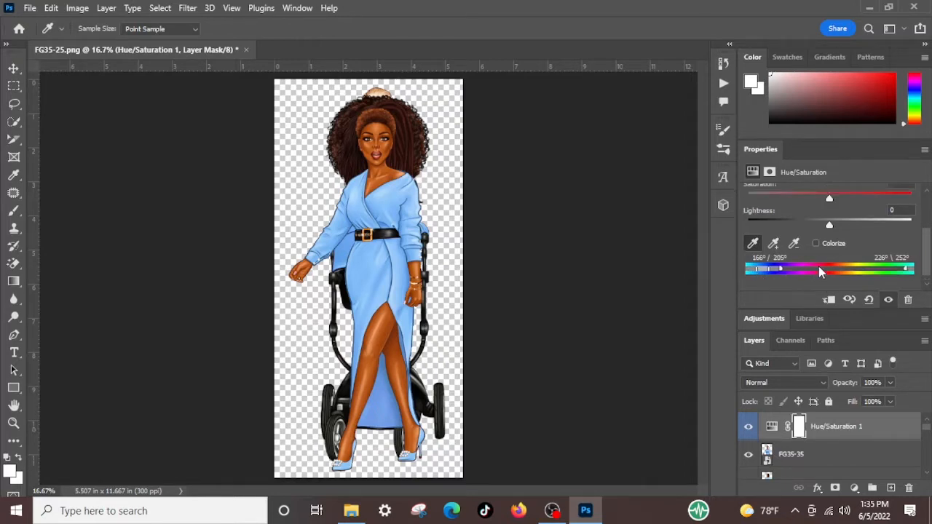
Step: Turn the blue dress white by setting the Blues hue to +180, saturation to -18 and lightness to +100
scroll(818, 266, "up", 3)
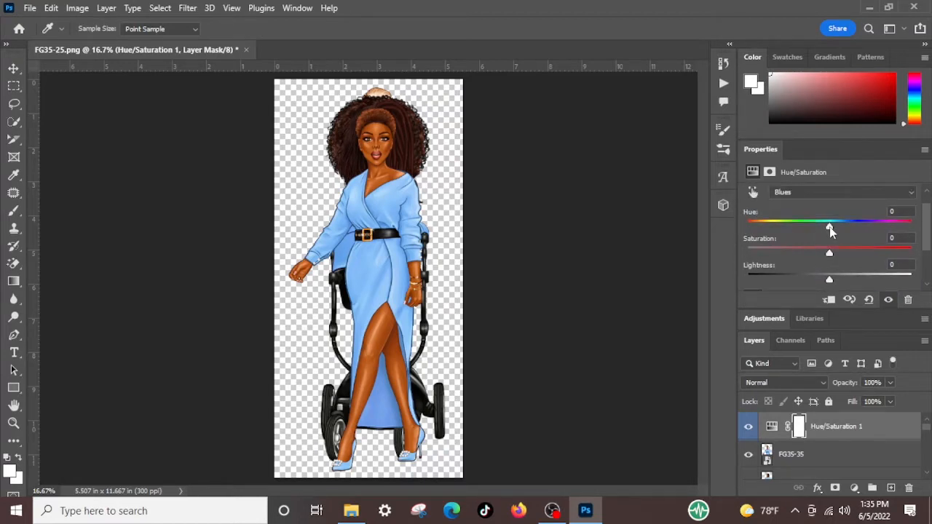
left_click_drag(831, 230, 921, 227)
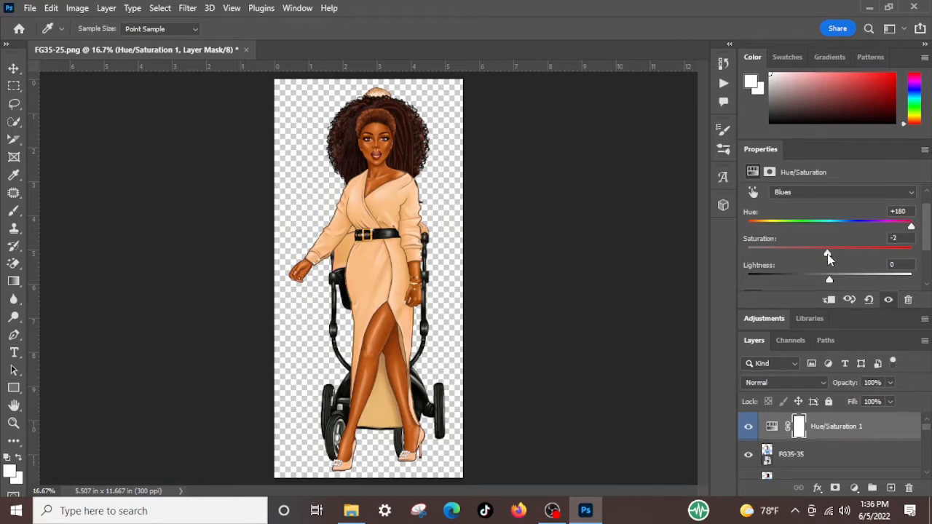
left_click_drag(829, 256, 919, 250)
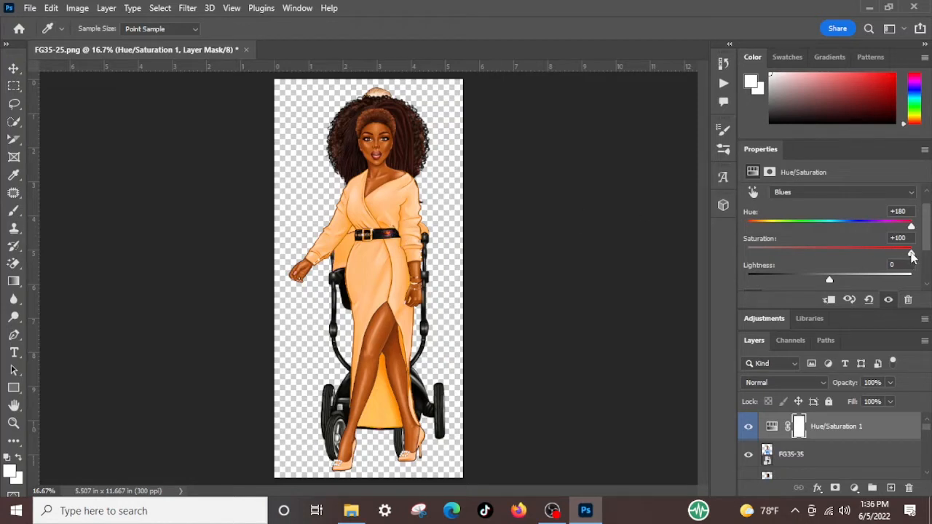
left_click_drag(913, 256, 815, 249)
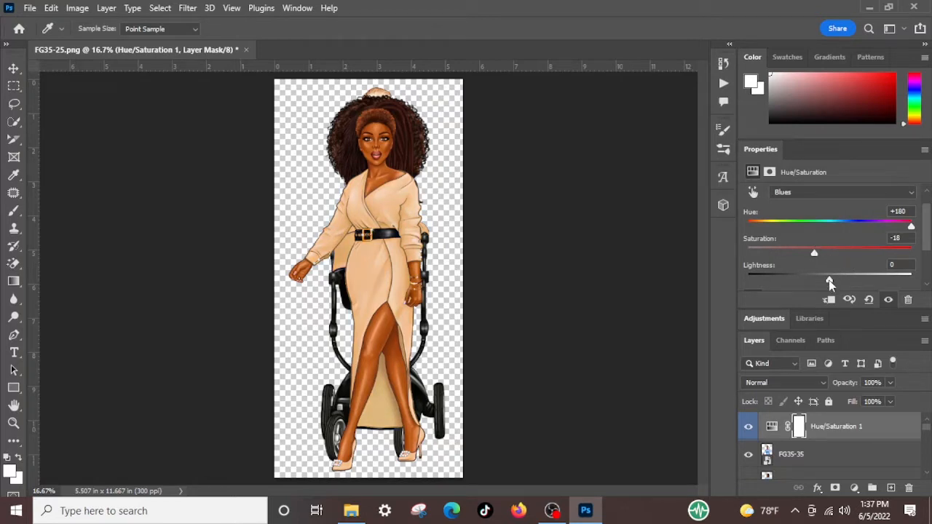
left_click_drag(838, 279, 931, 283)
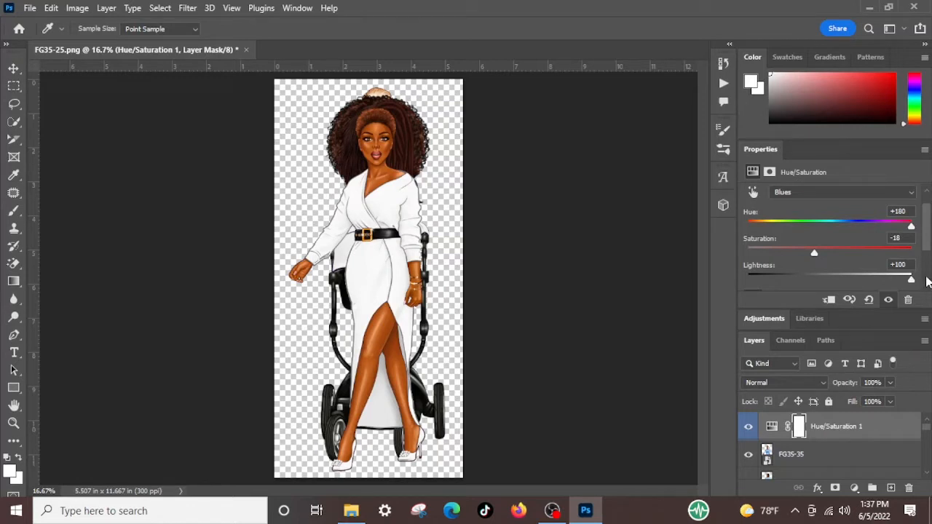
mouse_move(929, 282)
left_mouse_down()
mouse_move(810, 281)
mouse_move(747, 266)
mouse_move(786, 280)
mouse_move(917, 285)
left_mouse_up()
Step: Hide the image layers FG35-35 through FG35-30
scroll(796, 441, "down", 1)
scroll(795, 442, "up", 1)
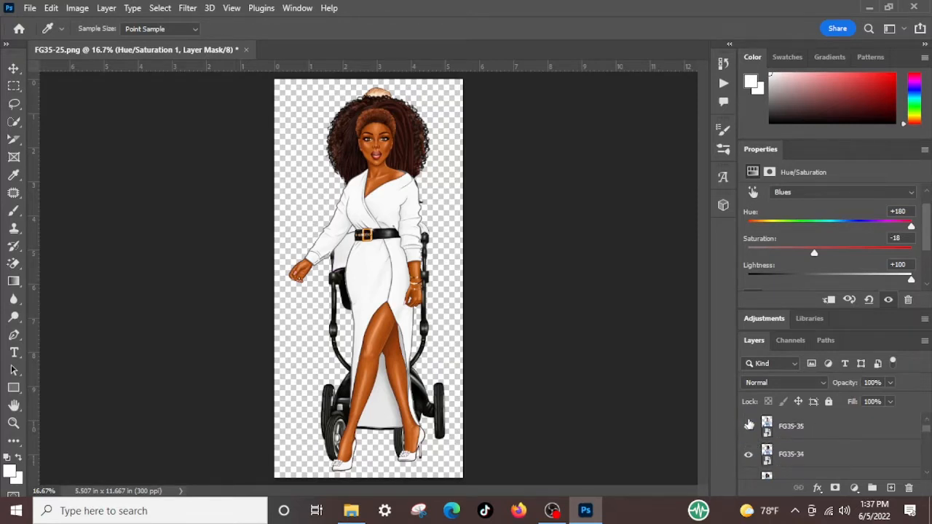
left_click(748, 457)
scroll(749, 457, "down", 1)
left_click(748, 456)
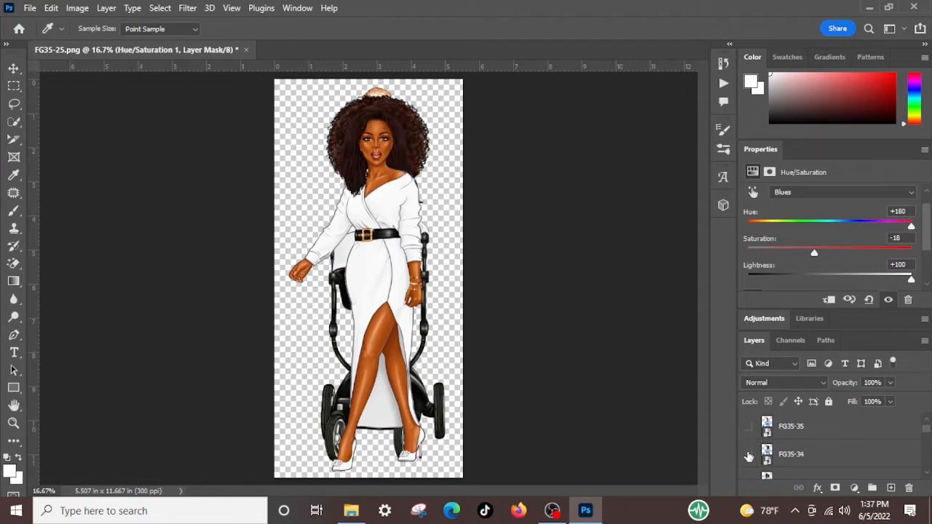
scroll(749, 456, "down", 1)
left_click(749, 455)
scroll(749, 455, "down", 2)
left_click(749, 428)
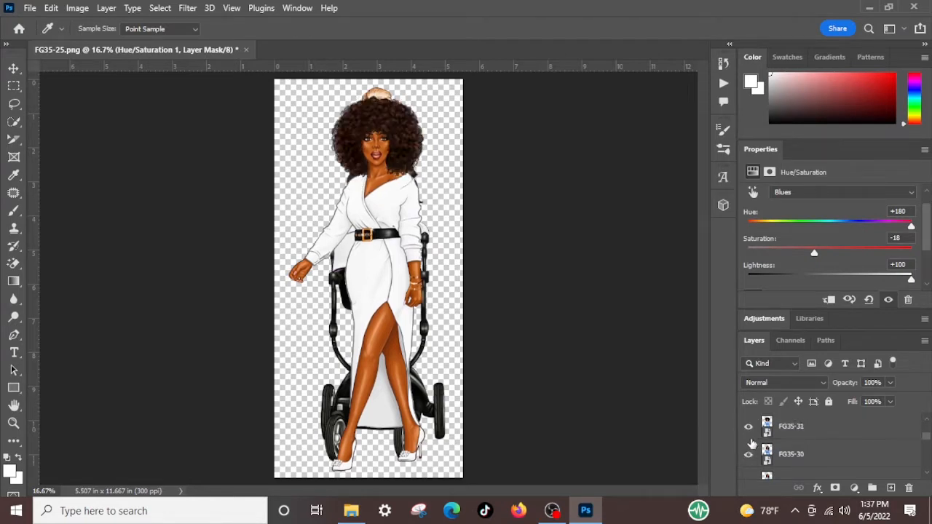
scroll(750, 444, "down", 1)
left_click(749, 430)
left_click(753, 456)
Step: Hide the image layers FG35-29 through FG35-26 and the stroller layer FG35-110
scroll(753, 456, "down", 2)
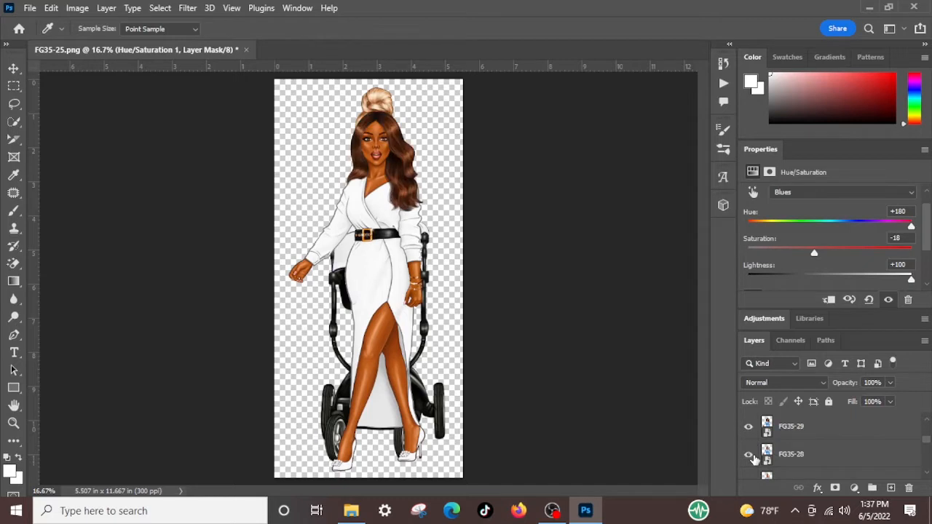
left_click(748, 429)
left_click(752, 455)
scroll(751, 456, "down", 1)
left_click(751, 456)
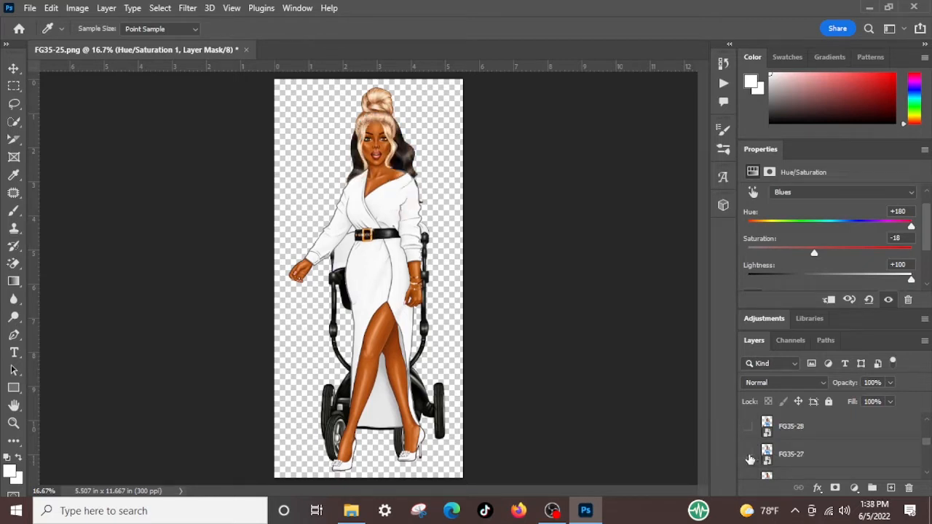
scroll(751, 456, "down", 1)
left_click(751, 457)
scroll(751, 457, "down", 1)
left_click(750, 456)
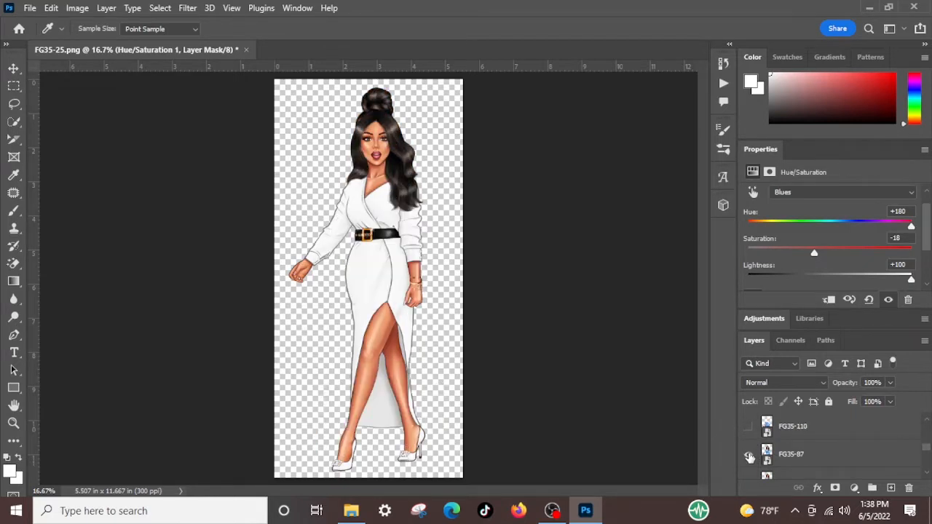
Step: Hide the image layers FG35-87 through FG35-79 and FG35-36, leaving only Layer 1 showing beneath the adjustment
scroll(750, 458, "down", 1)
left_click(749, 457)
scroll(749, 457, "down", 1)
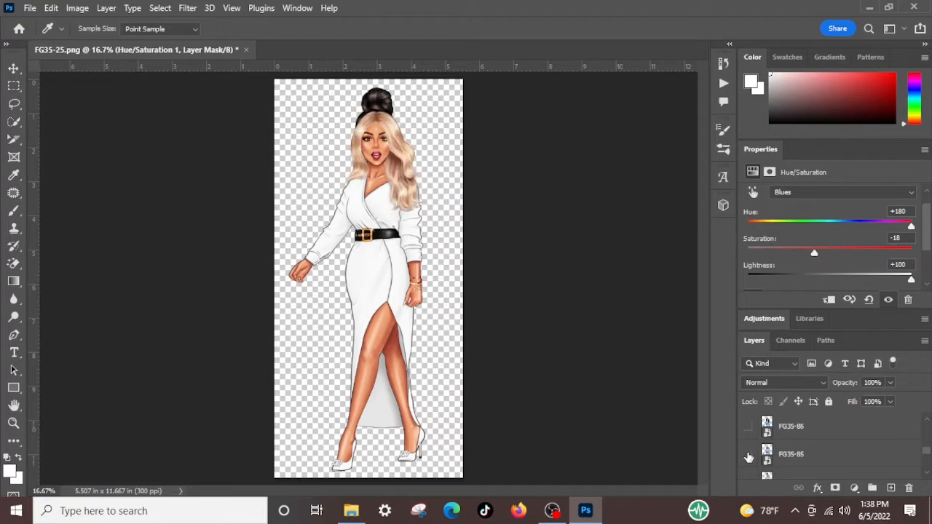
left_click(749, 456)
scroll(749, 456, "down", 1)
left_click(745, 428)
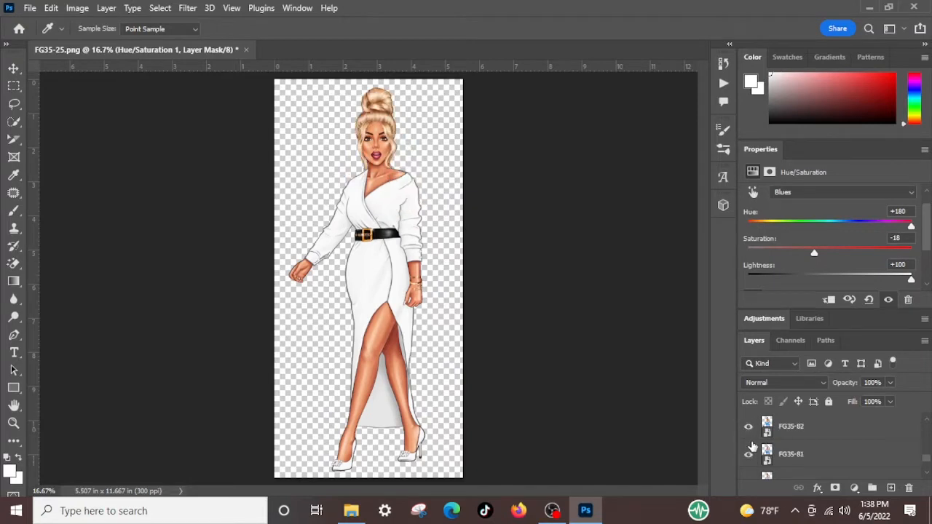
left_click(750, 454)
scroll(750, 459, "down", 1)
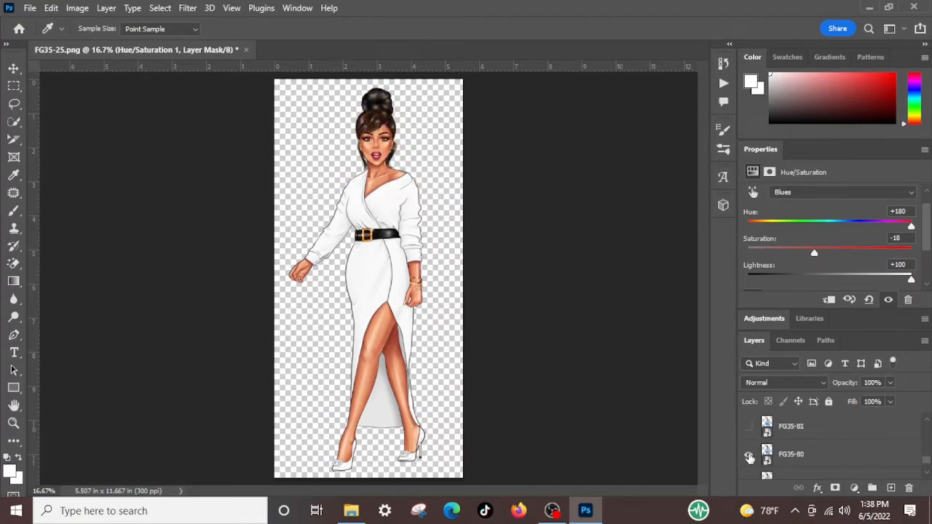
scroll(750, 456, "down", 1)
left_click(745, 429)
scroll(749, 459, "down", 1)
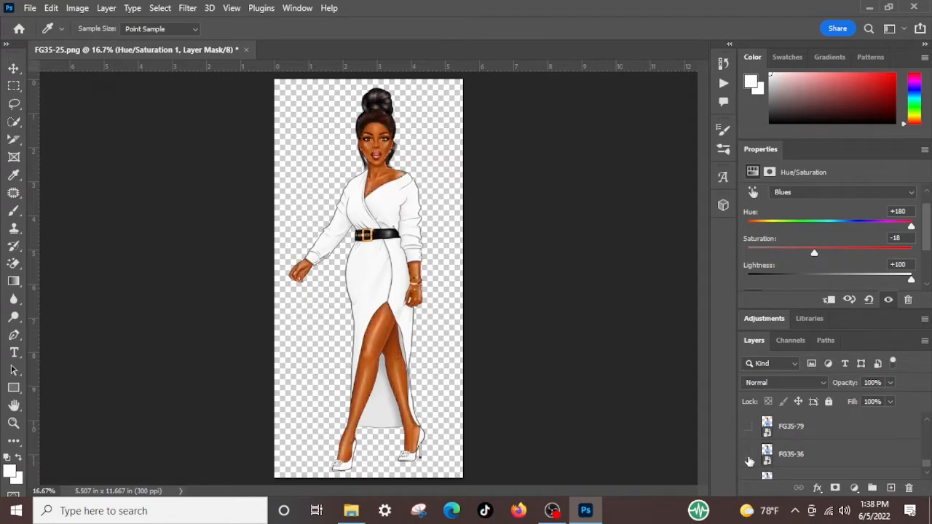
scroll(749, 458, "down", 1)
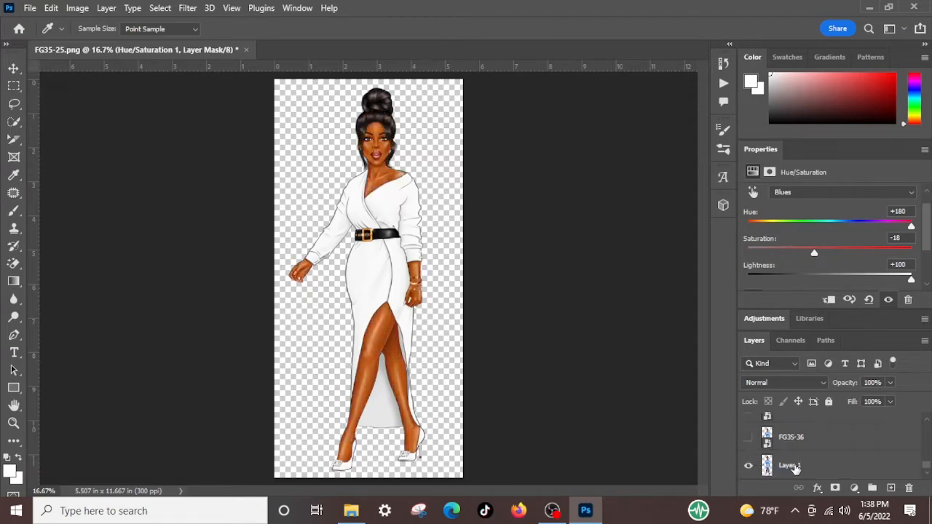
left_click(748, 466)
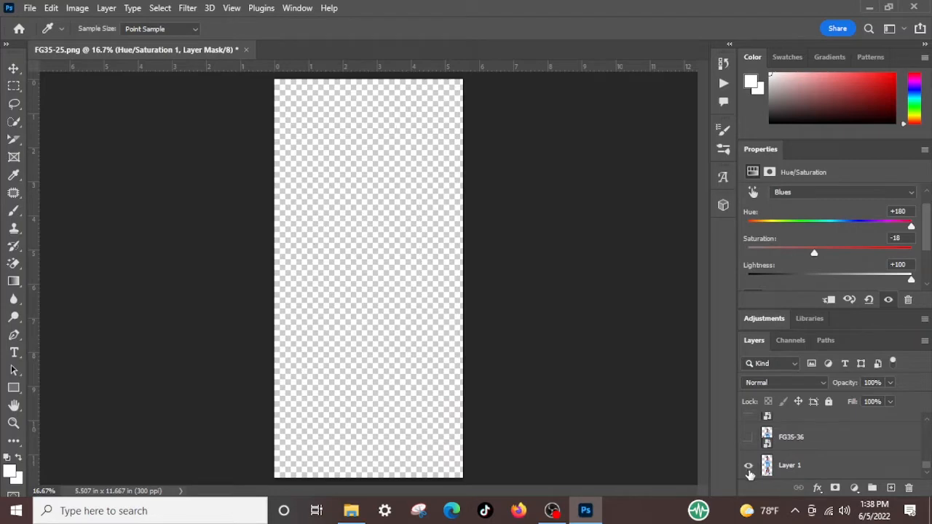
left_click(749, 467)
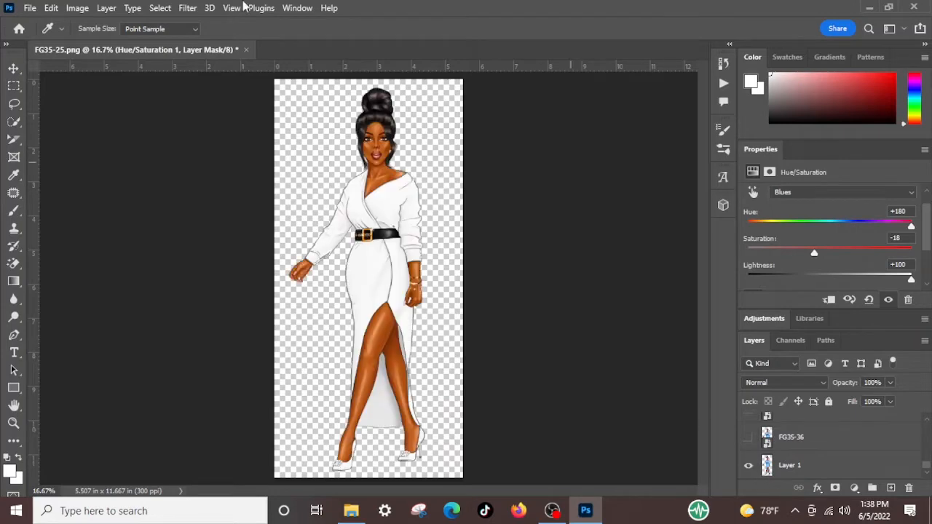
Step: Start a quick PNG export of Layer 1 and browse to the FOS > Fashion Girl 35 folder on TOSHIBA EXT (G:)
left_click(29, 8)
mouse_move(162, 218)
left_click(217, 220)
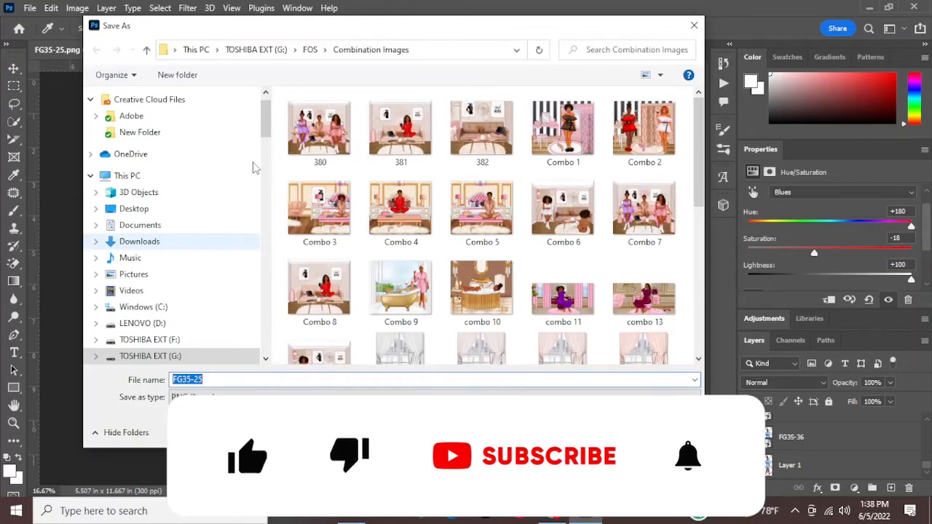
left_click(150, 356)
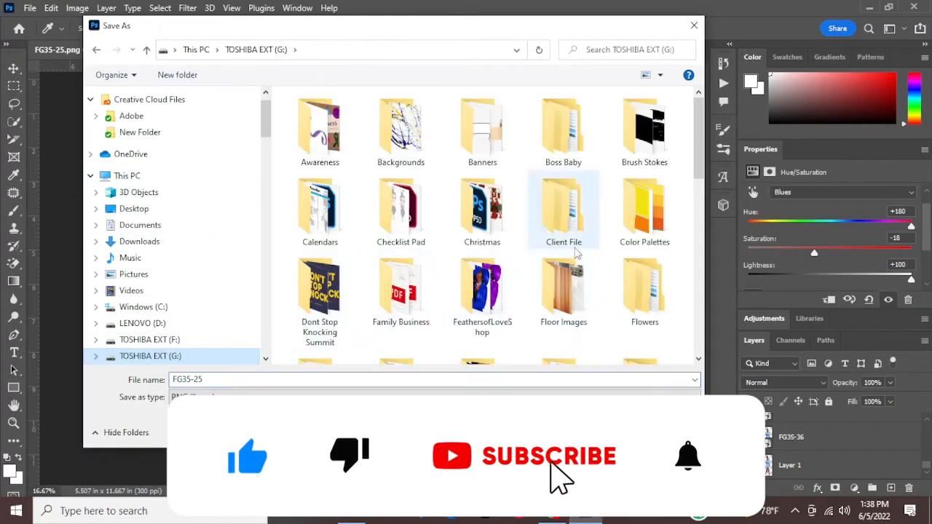
scroll(576, 252, "down", 2)
double_click(416, 266)
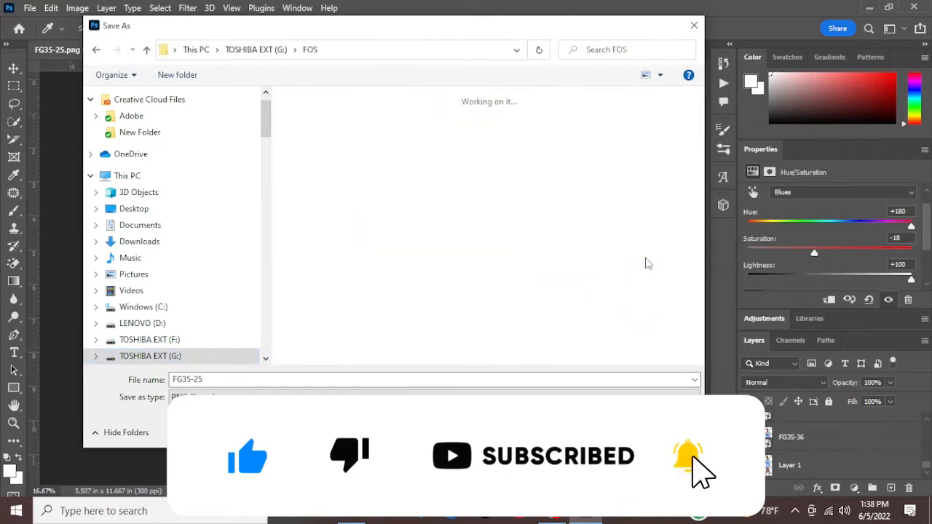
left_click_drag(700, 102, 707, 367)
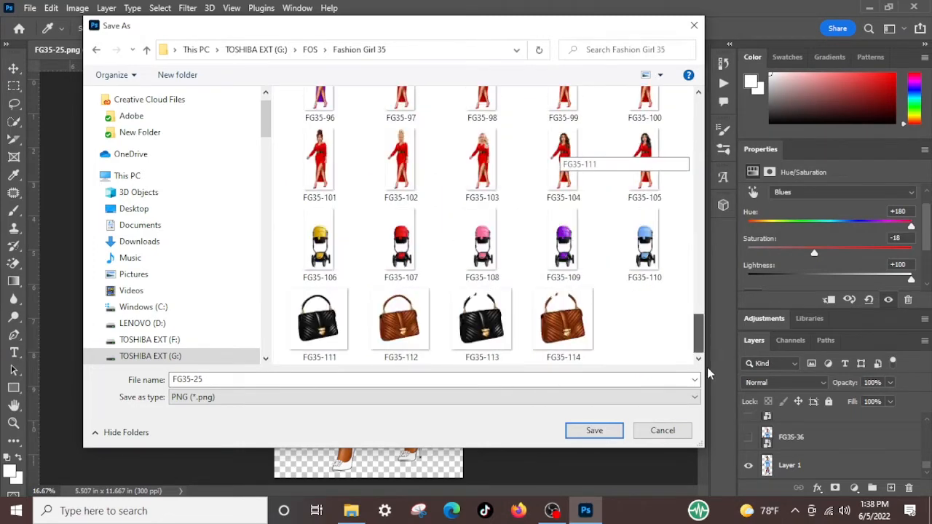
Step: Name the white-dress export FG35-115, following on from FG35-114, and save it as a PNG
left_click(595, 350)
double_click(218, 380)
left_click(219, 378)
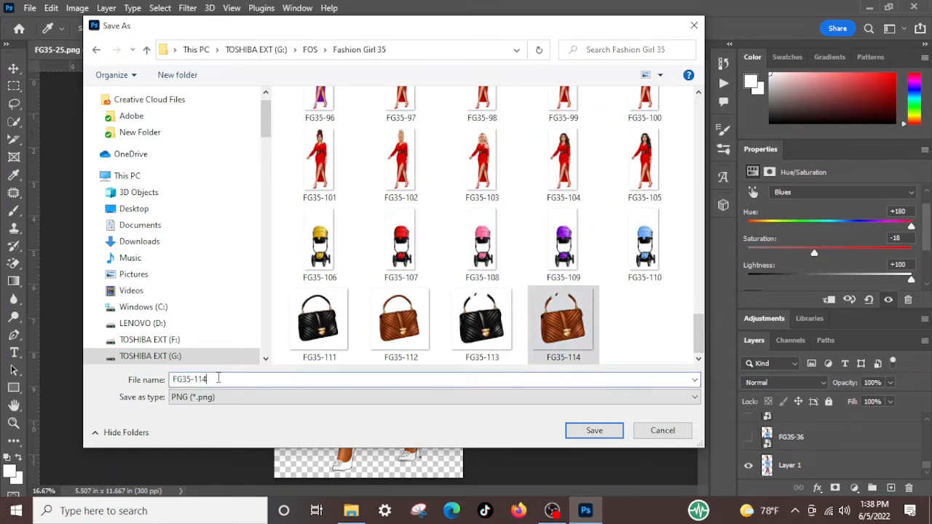
double_click(218, 379)
type("115")
key("Return")
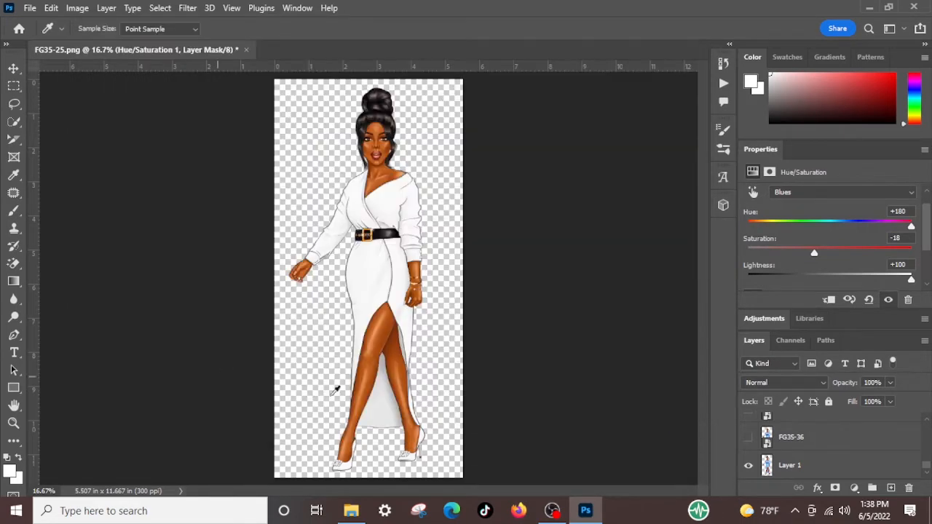
Step: Hide Layer 1, show FG35-36, and export the image layers up through FG35-81 one by one as numbered PNGs
left_click(749, 466)
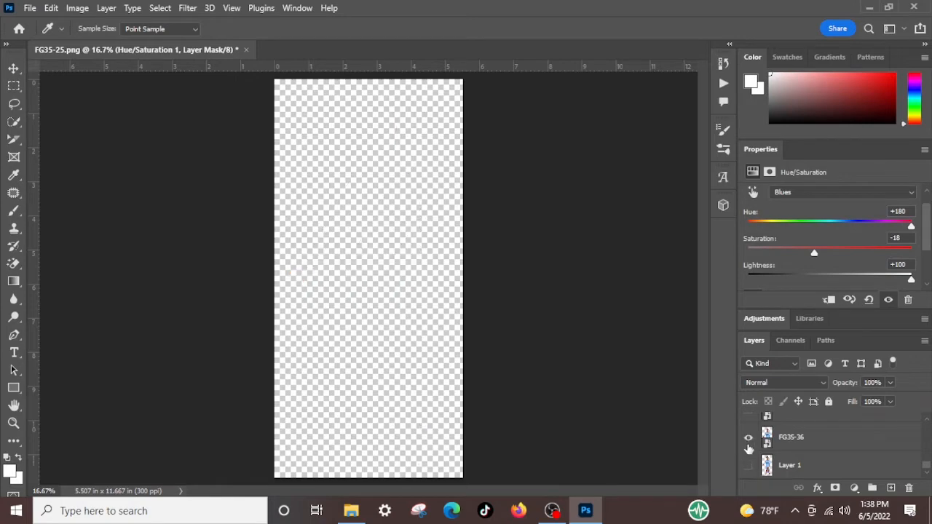
left_click(749, 438)
left_click(30, 8)
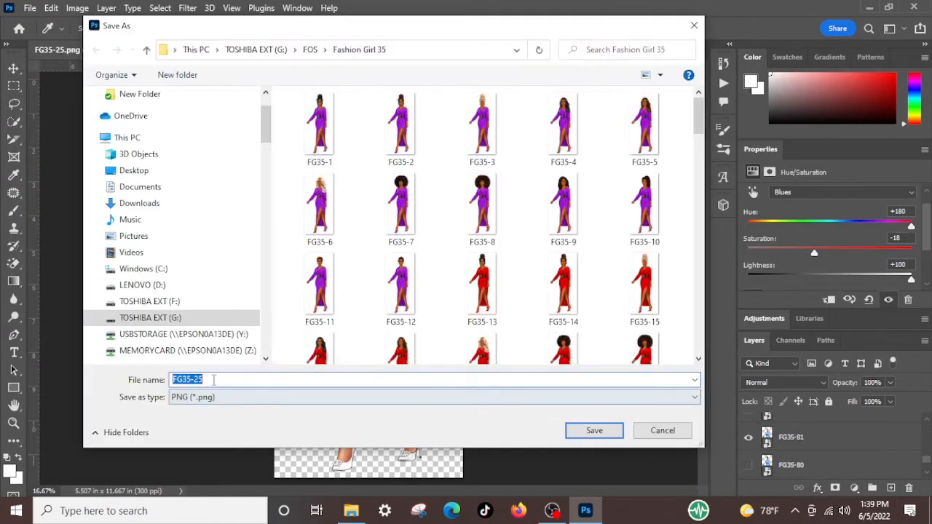
type("12")
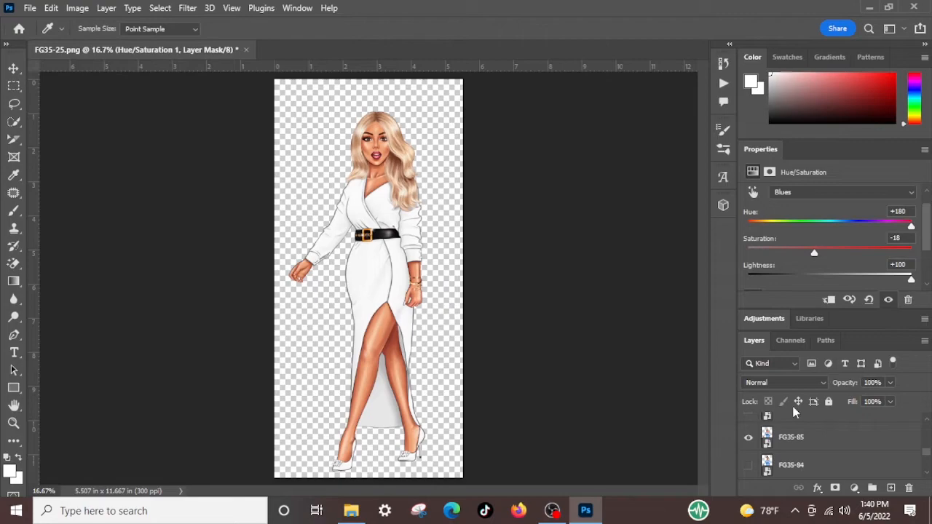
Step: Show only FG35-86 instead of FG35-85 and quick-export it as FG35-124
left_click(749, 438)
left_click(748, 465)
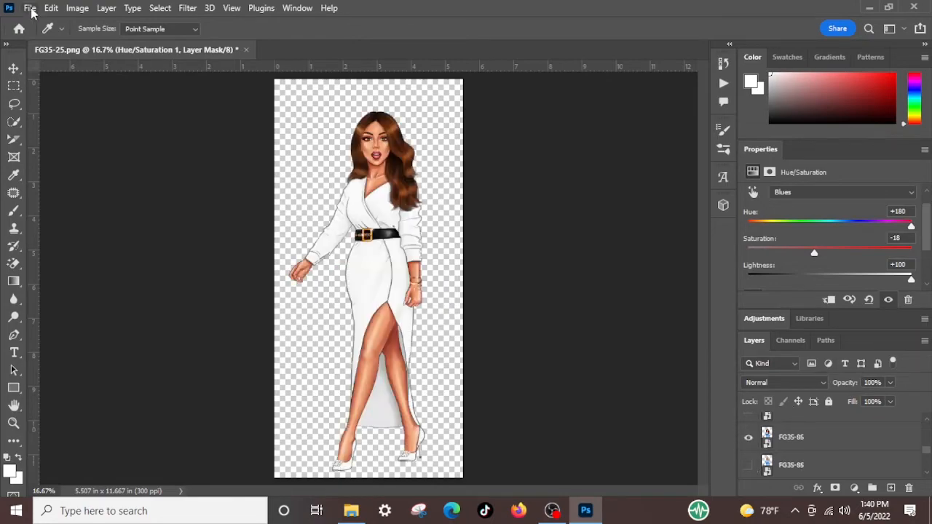
left_click(30, 8)
left_click(240, 220)
left_click(594, 432)
Step: Show only FG35-87 instead of FG35-86 and quick-export it as FG35-125
left_click(748, 437)
left_click(749, 465)
left_click(29, 9)
left_click(241, 220)
mouse_move(195, 380)
left_mouse_down()
mouse_move(226, 379)
mouse_move(225, 405)
left_mouse_up()
left_click(594, 431)
Step: Show only the white stroller layer FG35-110 and quick-export it as FG35-126
left_click(748, 438)
left_click(749, 466)
left_click(29, 9)
left_click(240, 220)
left_click(594, 431)
Step: Show only FG35-26 instead of the stroller and quick-export it as FG35-127
left_click(749, 438)
left_click(748, 437)
left_click(29, 9)
left_click(241, 220)
left_click(594, 431)
Step: Show only FG35-27 and quick-export it as FG35-128
left_click(749, 438)
left_click(29, 9)
left_click(239, 220)
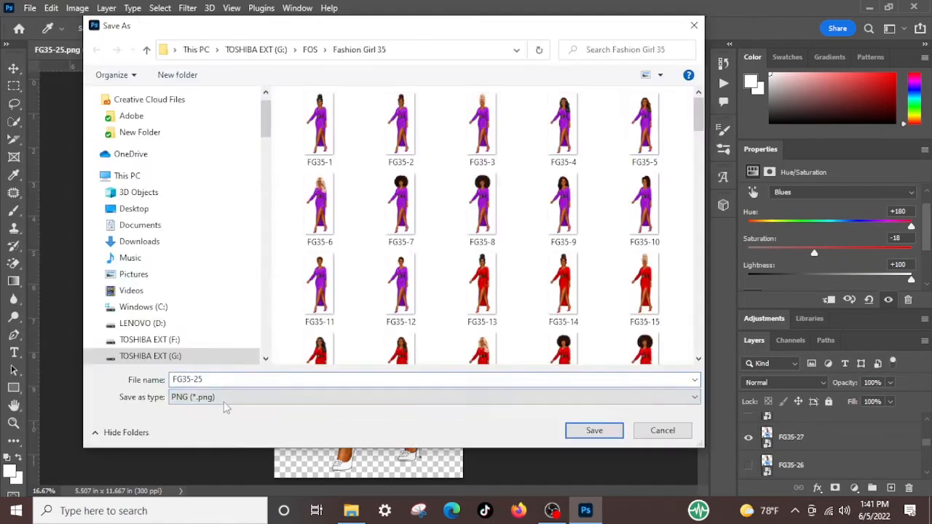
type("120")
left_click(594, 432)
Step: Show only FG35-28 instead of FG35-27 and quick-export it as FG35-129
left_click(749, 437)
scroll(748, 439, "up", 1)
left_click(749, 438)
left_click(29, 9)
type("128")
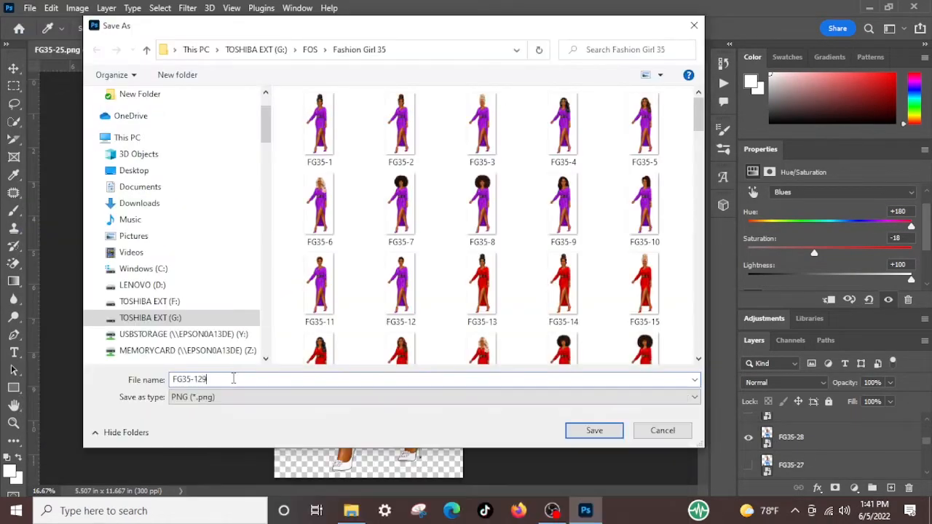
left_click(594, 431)
Step: Show only FG35-29 instead of FG35-28 and quick-export it as FG35-130
scroll(748, 451, "up", 1)
left_click(749, 465)
left_click(749, 438)
left_click(29, 9)
left_click(240, 220)
left_click(593, 431)
Step: Show only FG35-30 instead of FG35-29 and quick-export it as FG35-131
left_click(748, 465)
left_click(749, 438)
left_click(29, 9)
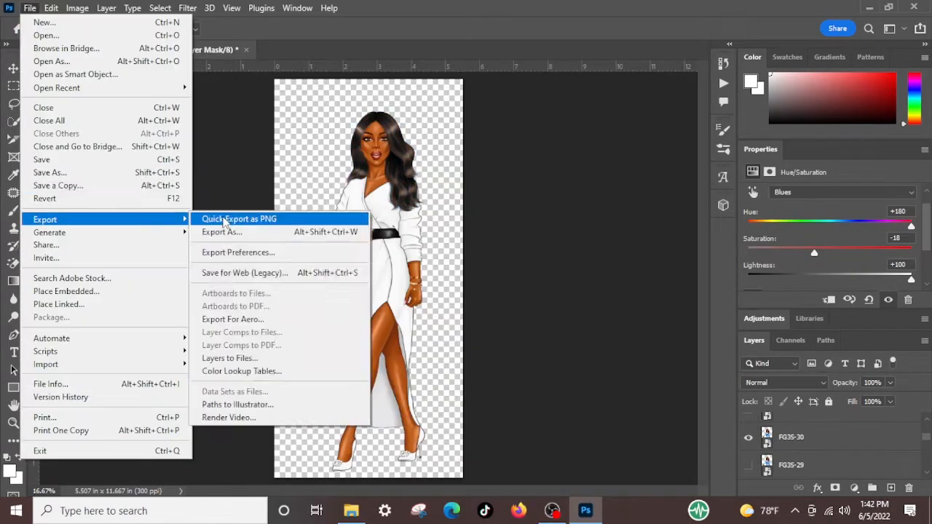
left_click(224, 220)
type("13")
left_click(594, 431)
Step: Show only FG35-31 instead of FG35-30 and quick-export it as FG35-132
left_click(749, 438)
left_click(29, 9)
left_click(201, 222)
type("132")
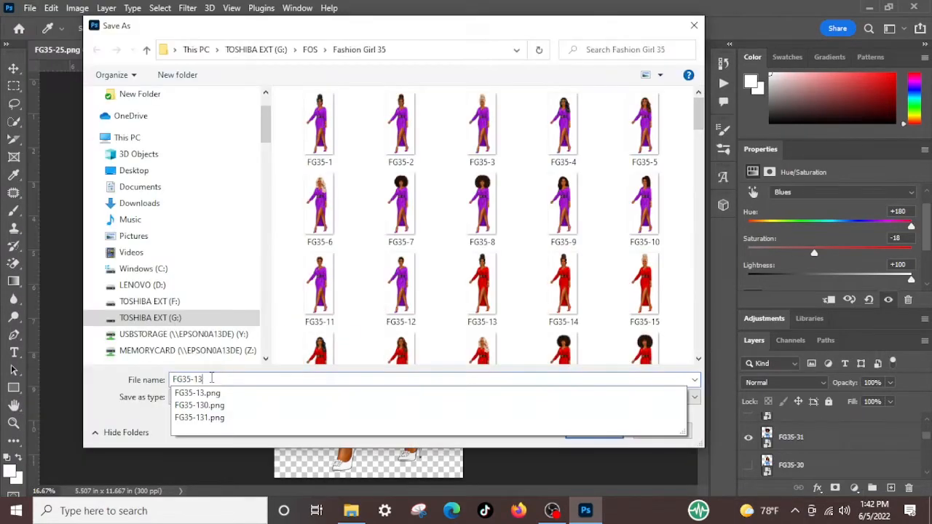
left_click(594, 431)
Step: Show only FG35-32 and quick-export it as FG35-133
left_click(749, 438)
left_click(29, 9)
left_click(239, 220)
left_click(594, 431)
Step: Show only FG35-33 instead of FG35-32 and quick-export it as FG35-134
left_click(749, 438)
left_click(749, 437)
left_click(29, 9)
left_click(223, 221)
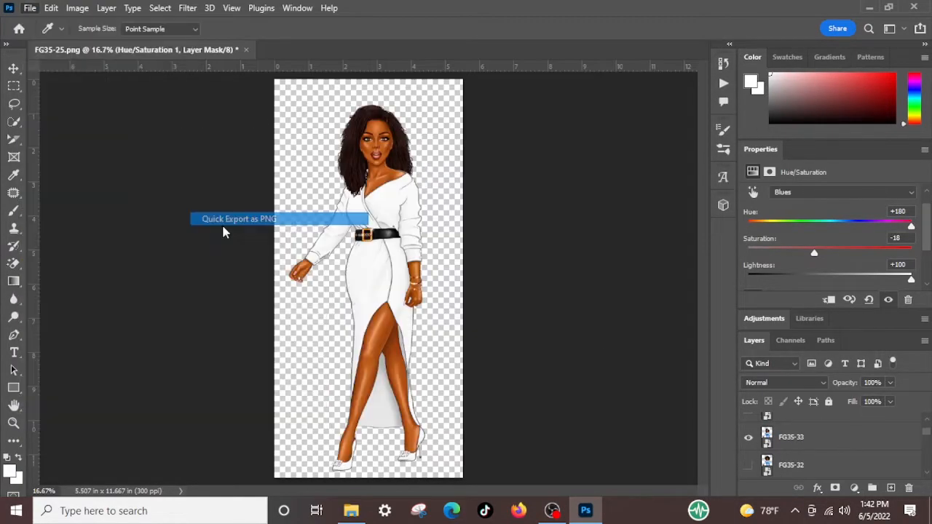
left_click(594, 431)
Step: Show only FG35-34 instead of FG35-33 and quick-export it as FG35-135
left_click(749, 438)
left_click(749, 438)
left_click(30, 8)
left_click(223, 221)
left_click(216, 381)
type("135")
key("Return")
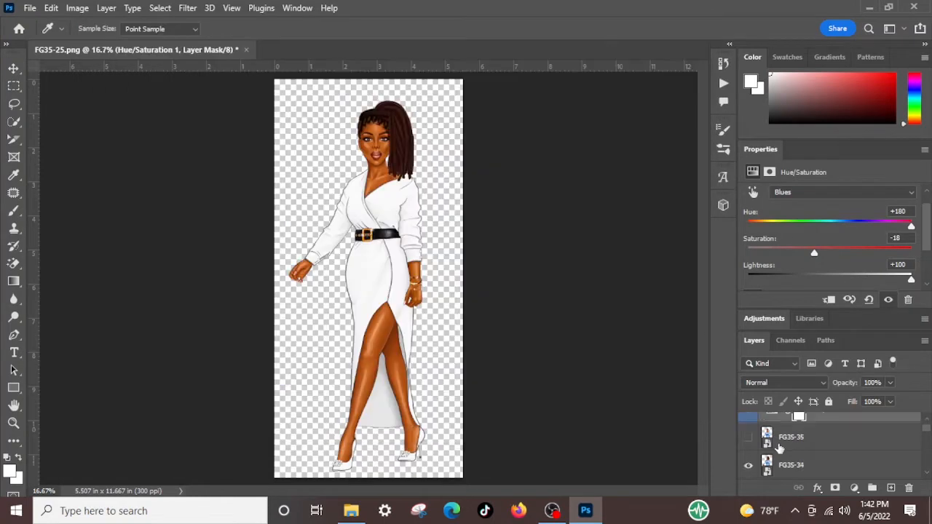
Step: Show only FG35-35 and quick-export it as FG35-136
left_click(749, 438)
left_click(29, 9)
left_click(223, 220)
type("136")
key("Return")
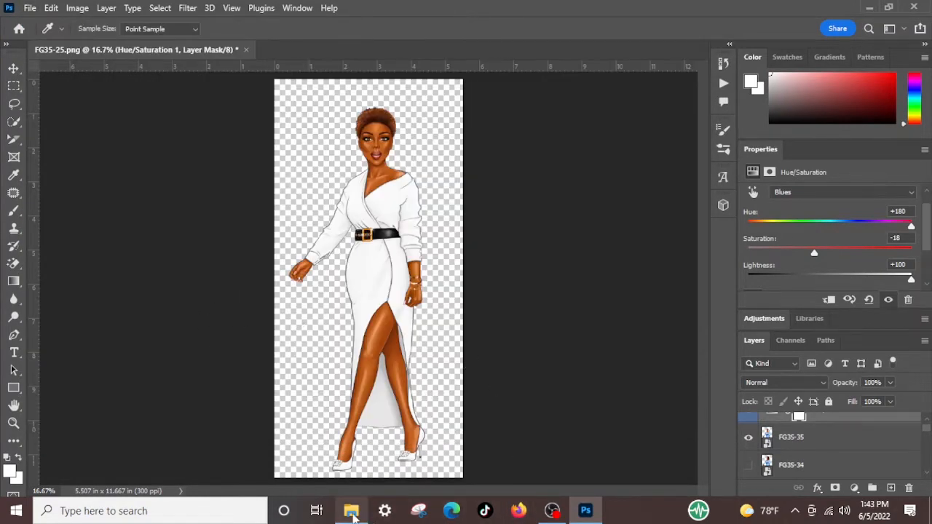
Step: Switch to File Explorer and display the Fashion Girl 35 folder full-screen with extra large icons
left_click(352, 513)
scroll(527, 285, "down", 15)
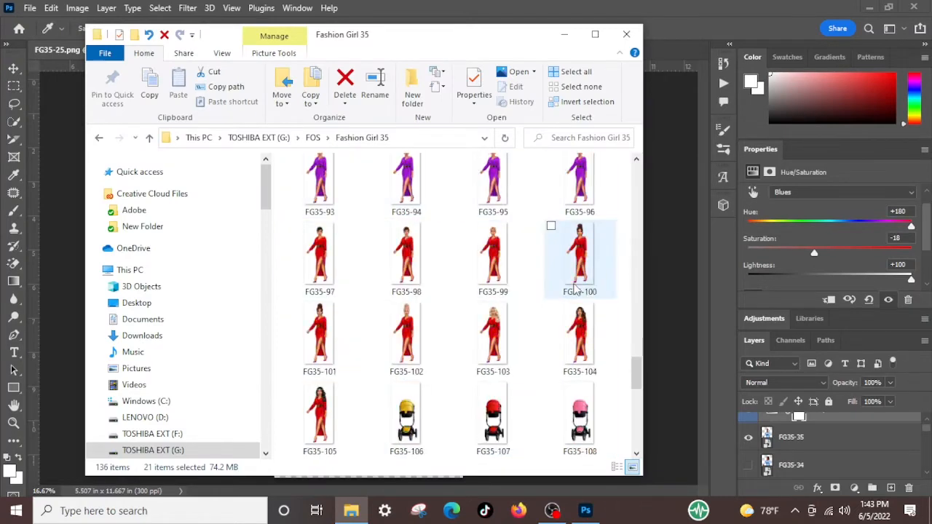
scroll(576, 289, "down", 6)
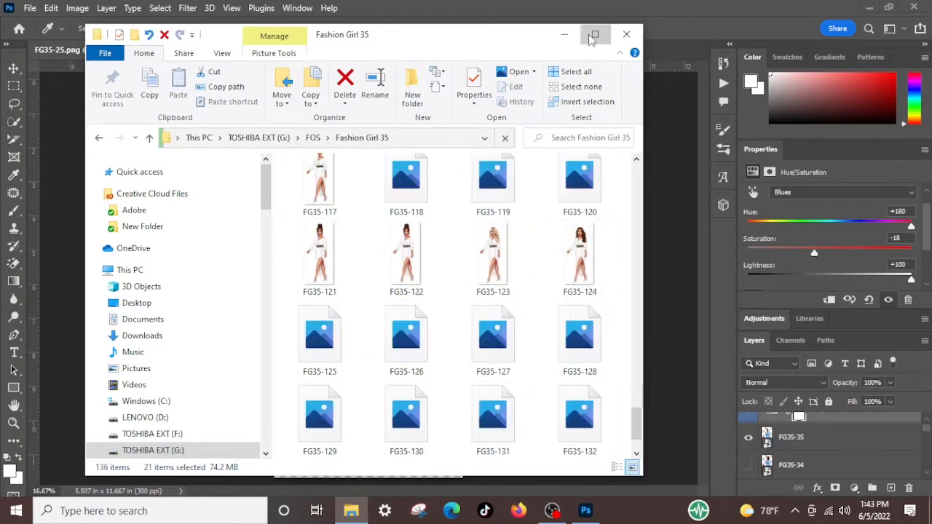
left_click(594, 34)
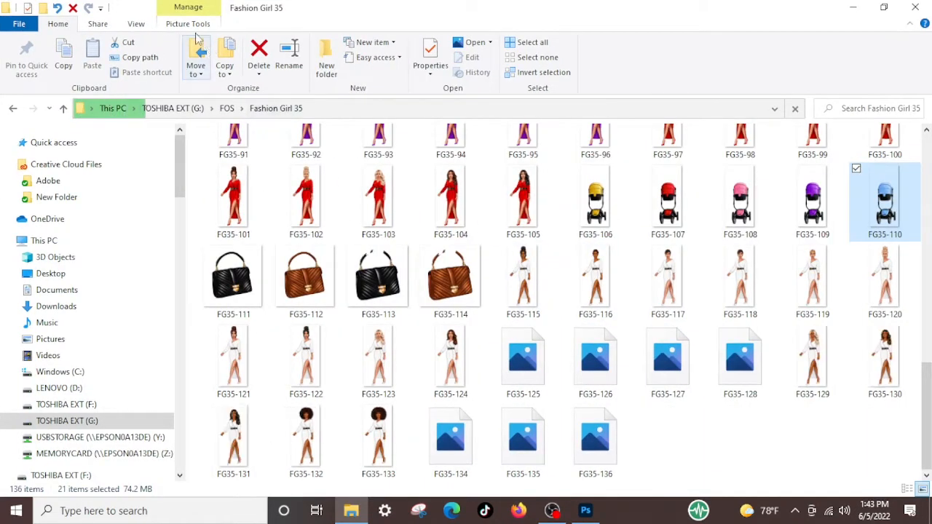
left_click(137, 26)
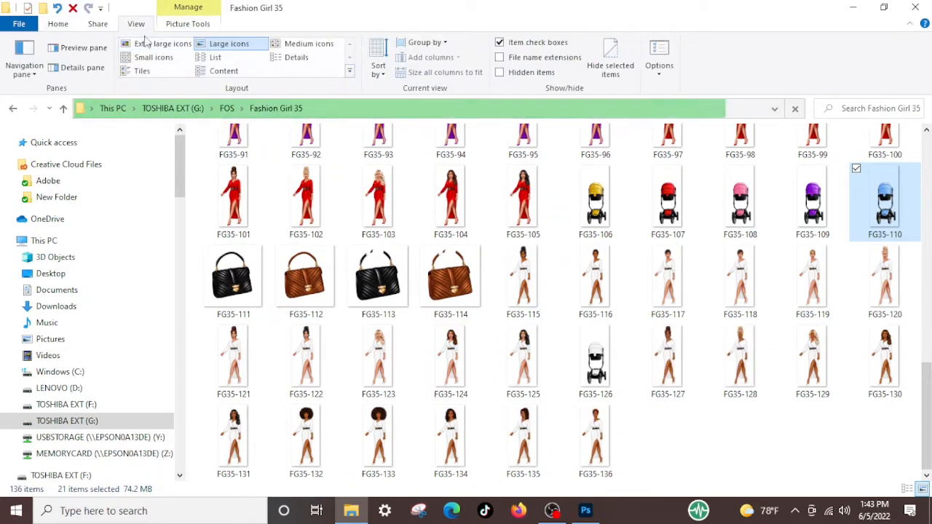
left_click(150, 44)
Step: Examine the exported white-dress images and the stroller from FG35-115 onward, and return to Photoshop
scroll(466, 286, "down", 6)
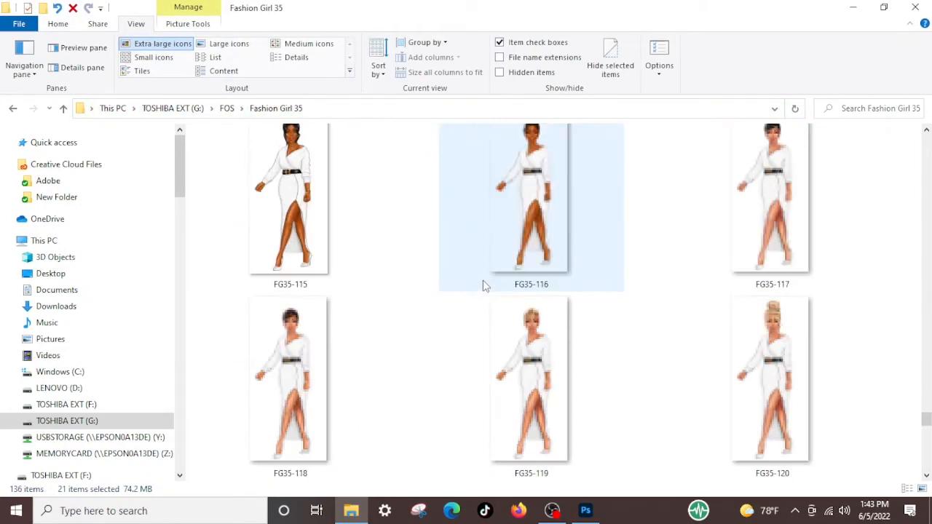
scroll(661, 285, "up", 3)
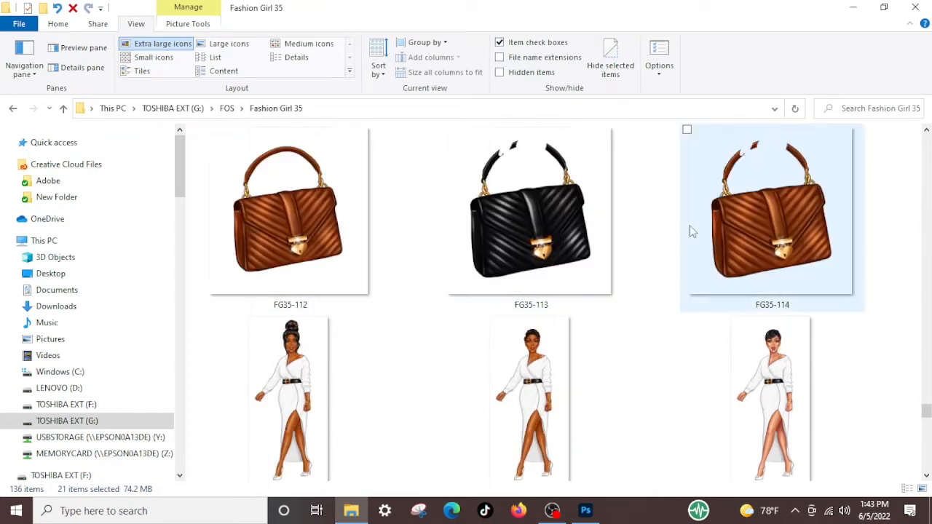
scroll(678, 233, "down", 3)
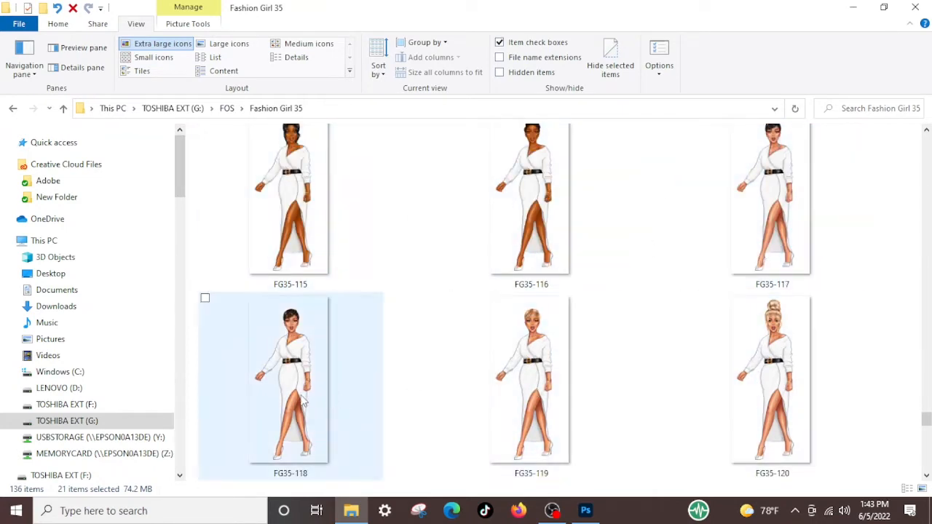
scroll(305, 403, "down", 3)
scroll(300, 349, "down", 3)
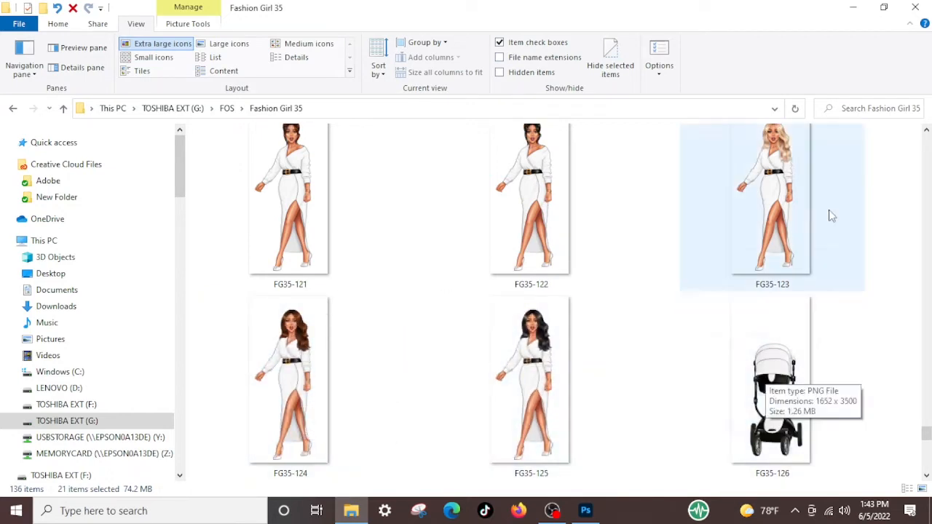
left_click(854, 7)
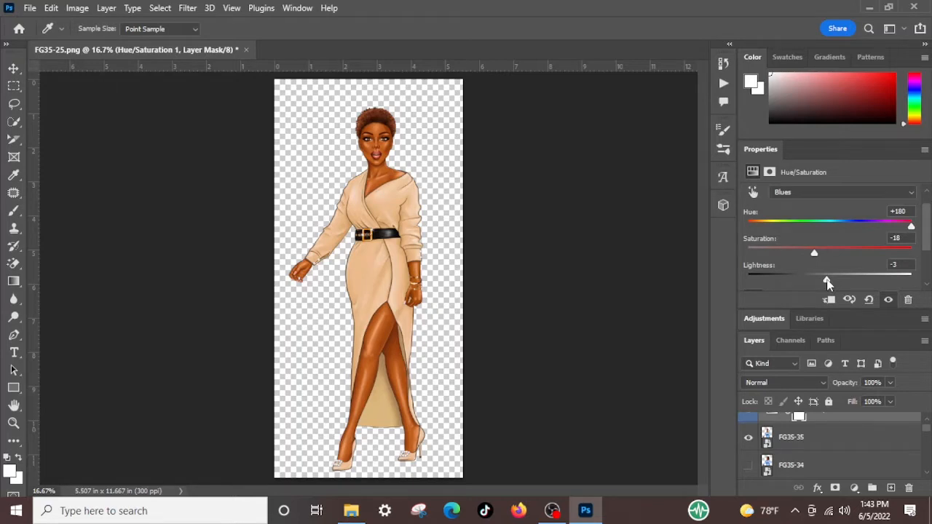
Step: Turn the dress grey by setting the Blues lightness to -99, and export the image layers from FG35-35 down as PNGs
left_click_drag(828, 283, 746, 286)
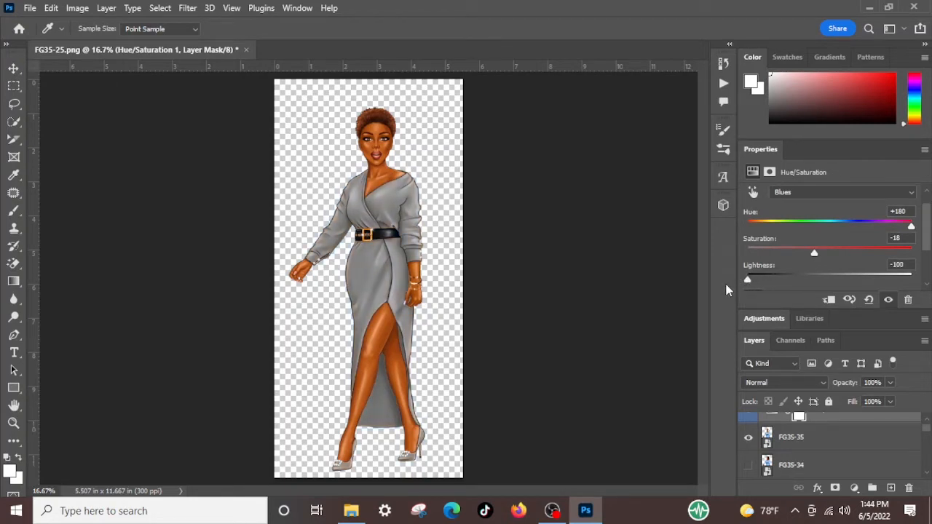
mouse_move(738, 286)
left_mouse_down()
mouse_move(828, 278)
mouse_move(752, 290)
left_mouse_up()
left_click(29, 8)
mouse_move(46, 219)
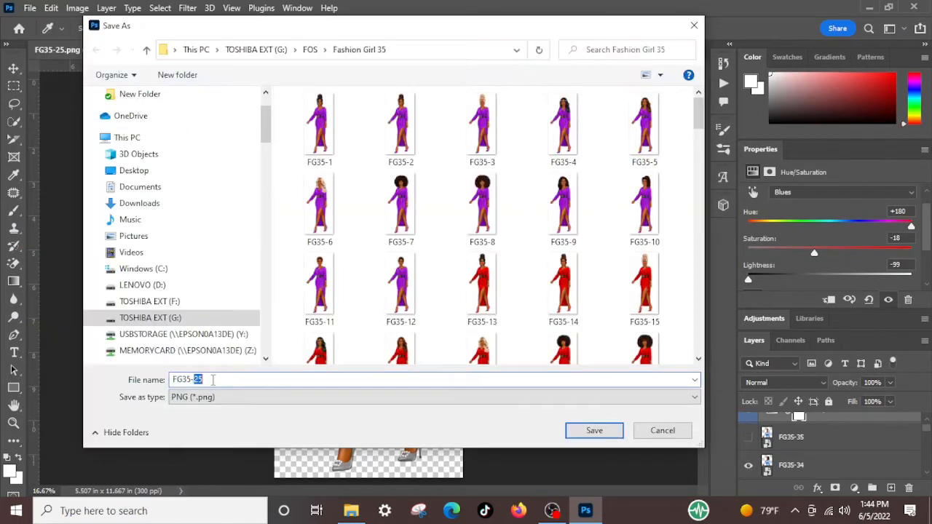
key("Return")
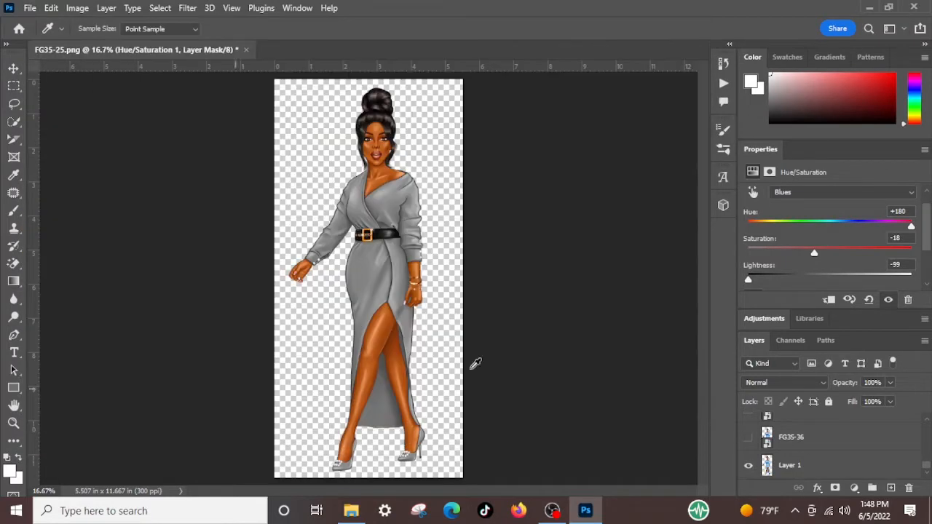
Step: Turn Layer 1's dress beige by setting the Blues lightness to -32, and start a quick PNG export
left_click_drag(750, 282, 803, 279)
left_click(29, 8)
left_click(217, 231)
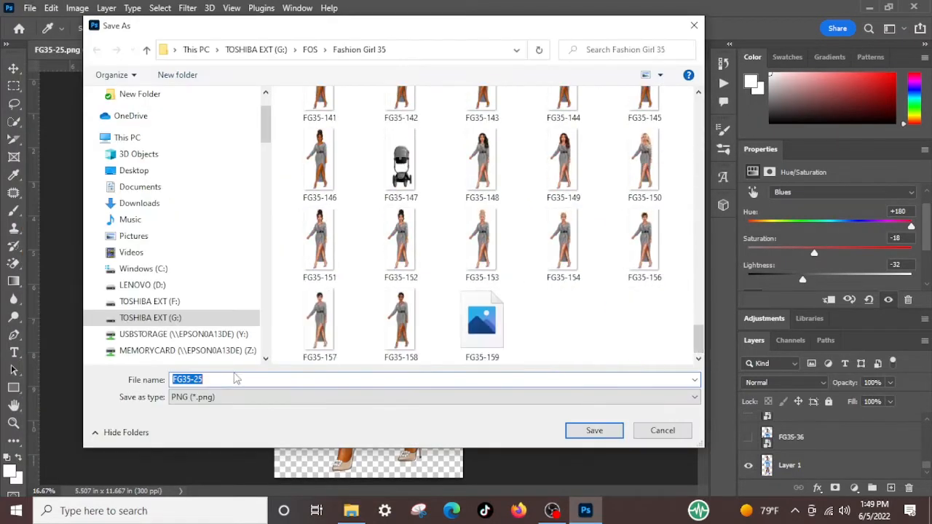
Step: Rename the existing grey-dress file FG35-159 as FG35-155 and save the beige export as FG35-159
left_click_drag(194, 380, 208, 378)
left_click(483, 320)
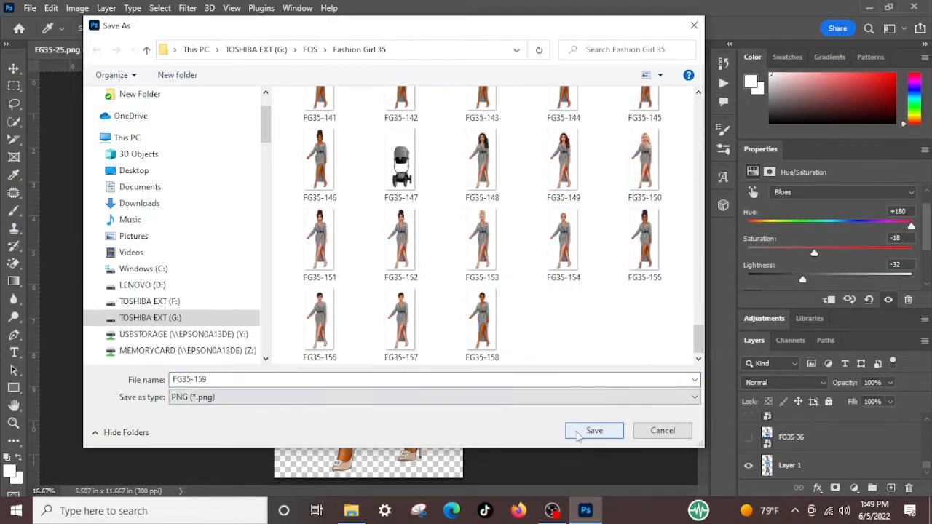
left_click(589, 431)
Step: Quick-export the beige FG35-36 image as a PNG and select the exported file 163 in the Fashion Girl 35 folder
left_click(29, 8)
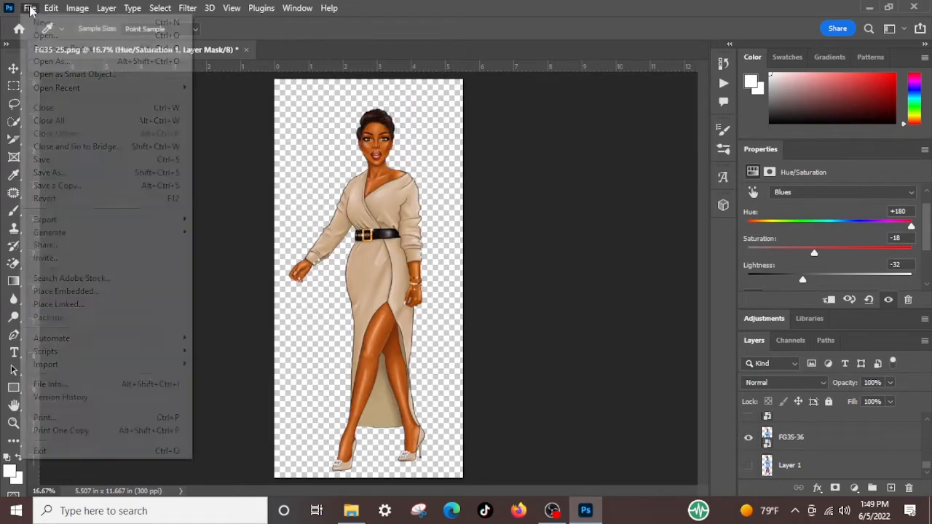
left_click(212, 219)
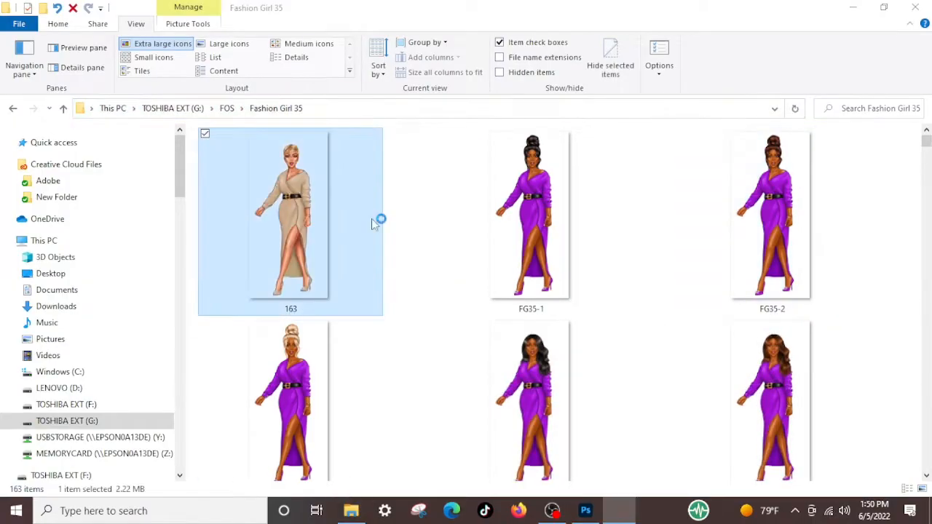
left_click(290, 308)
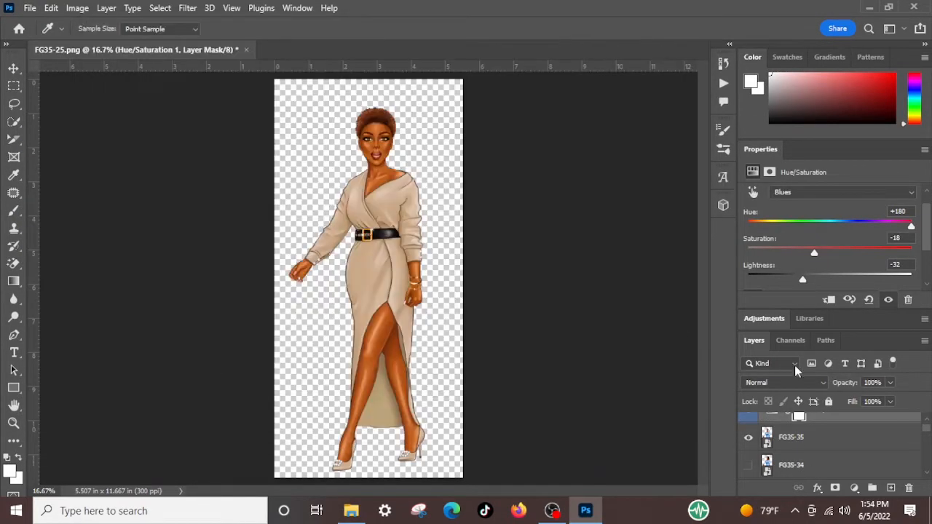
scroll(845, 472, "up", 1)
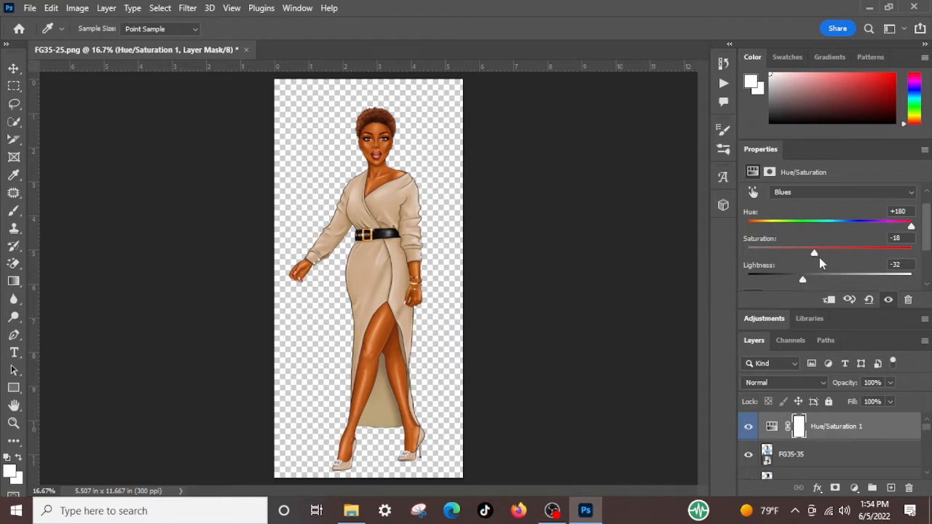
Step: Try a teal dress by setting the Blues hue to -36, saturation to -16 and lightness to -39
left_click_drag(795, 255, 845, 253)
scroll(885, 239, "up", 1)
left_click_drag(911, 241, 807, 253)
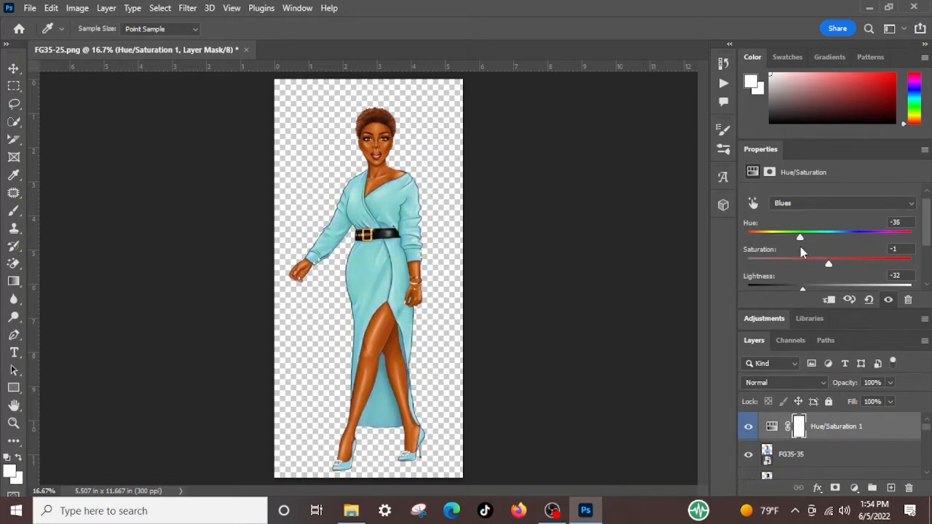
left_click_drag(831, 262, 856, 271)
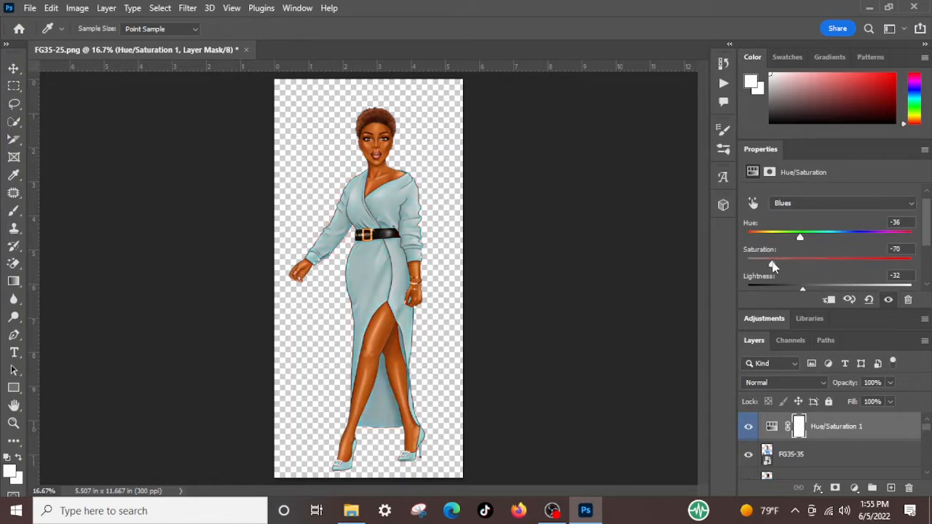
left_click_drag(748, 264, 799, 260)
scroll(824, 263, "down", 1)
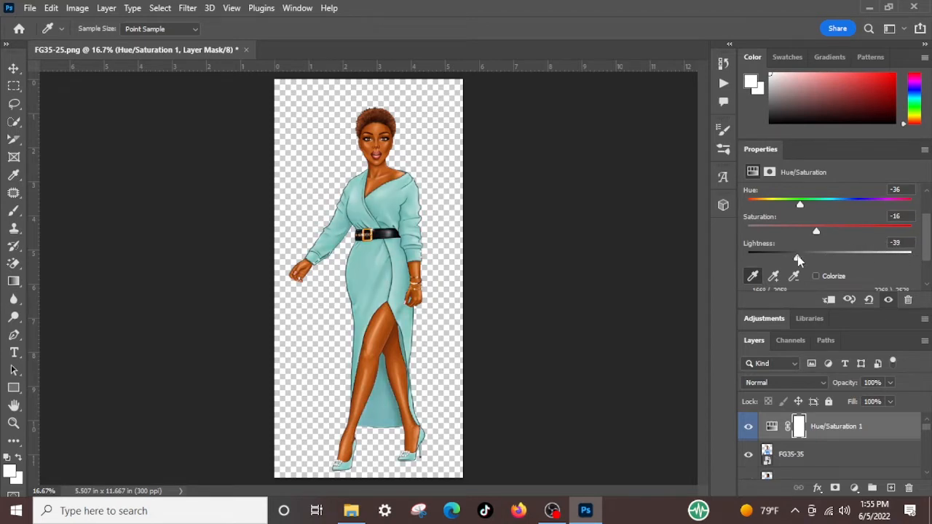
Step: Narrow the Blues colour range of the Hue/Saturation layer to 179°/205° and 226°\235°
scroll(840, 239, "down", 3)
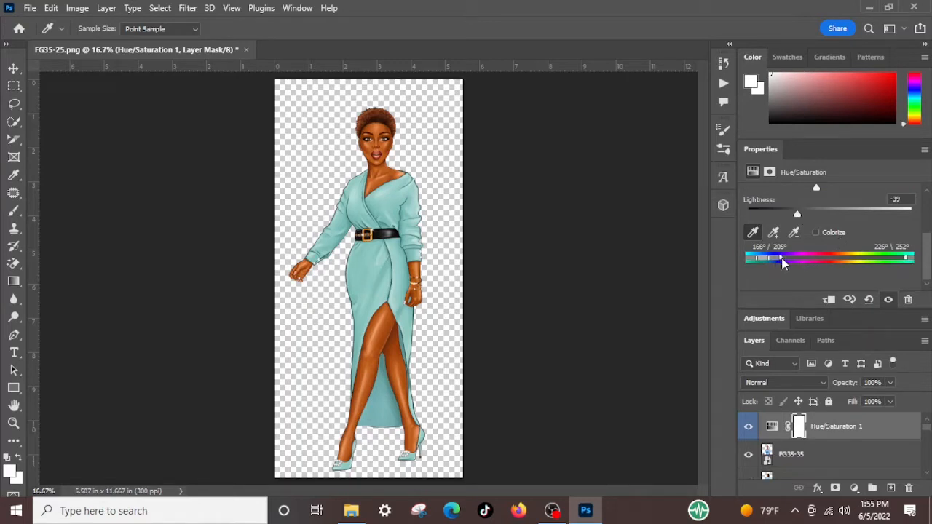
left_click_drag(784, 263, 779, 263)
left_click_drag(776, 263, 774, 263)
scroll(811, 236, "up", 3)
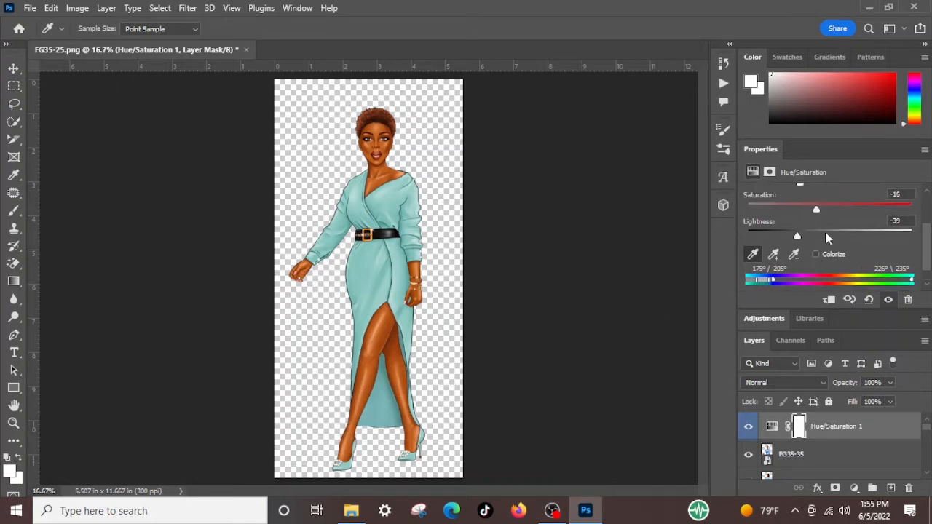
Step: Try a periwinkle-blue dress by setting the Blues hue to +17, saturation to +22 and lightness to +13
scroll(827, 229, "up", 1)
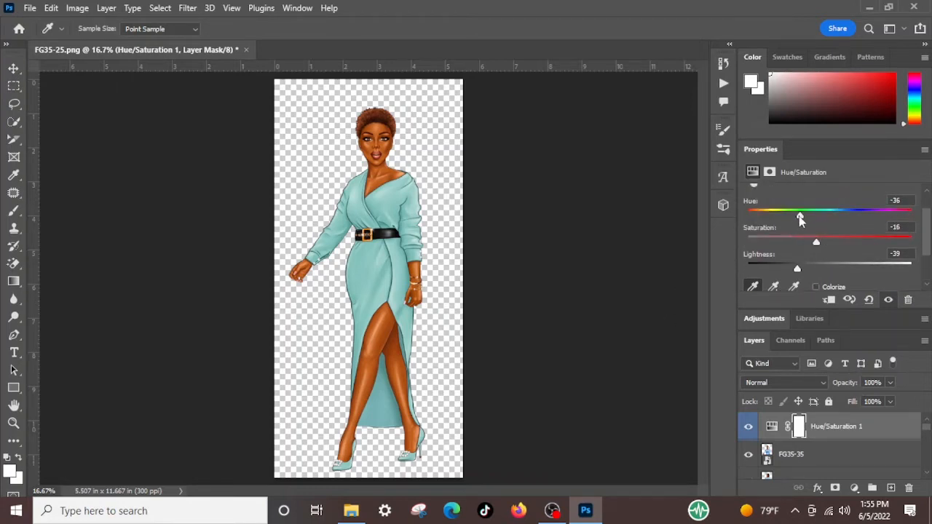
left_click_drag(799, 216, 893, 218)
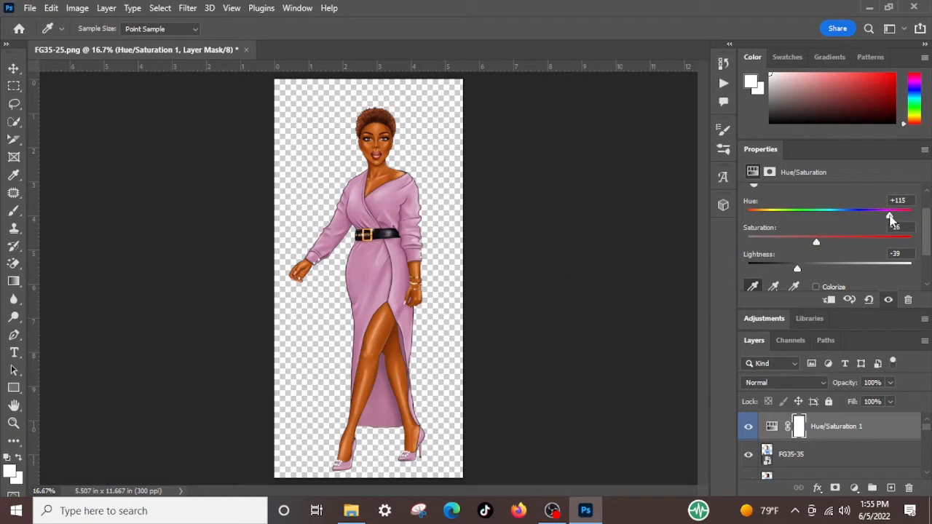
left_click_drag(891, 216, 844, 212)
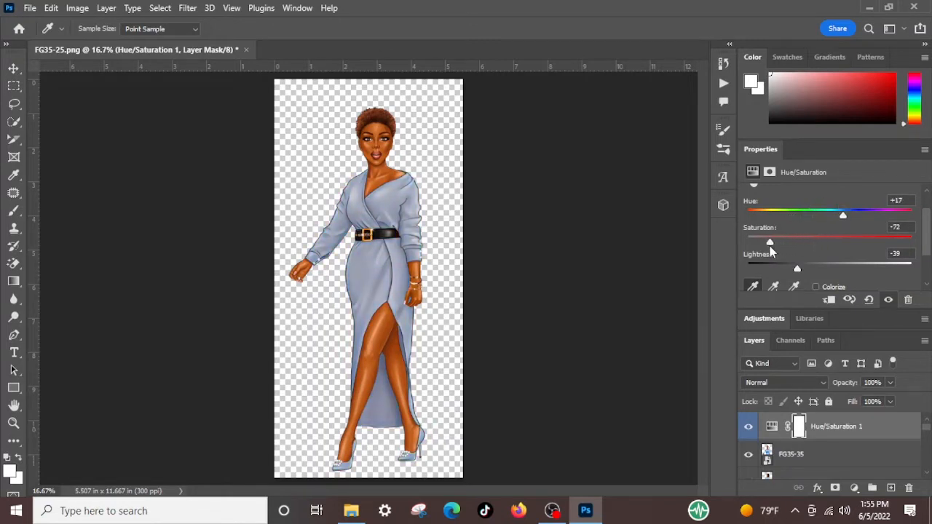
left_click_drag(755, 254, 850, 245)
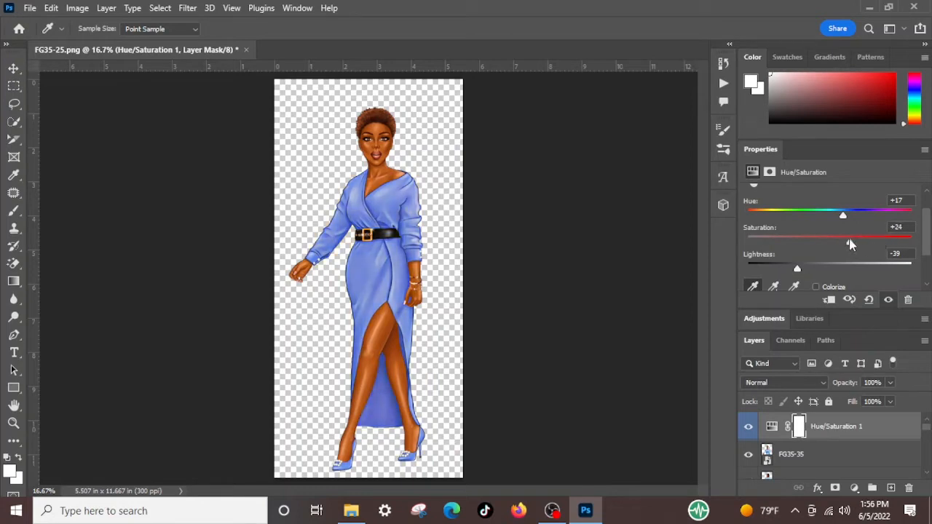
left_click_drag(797, 268, 841, 269)
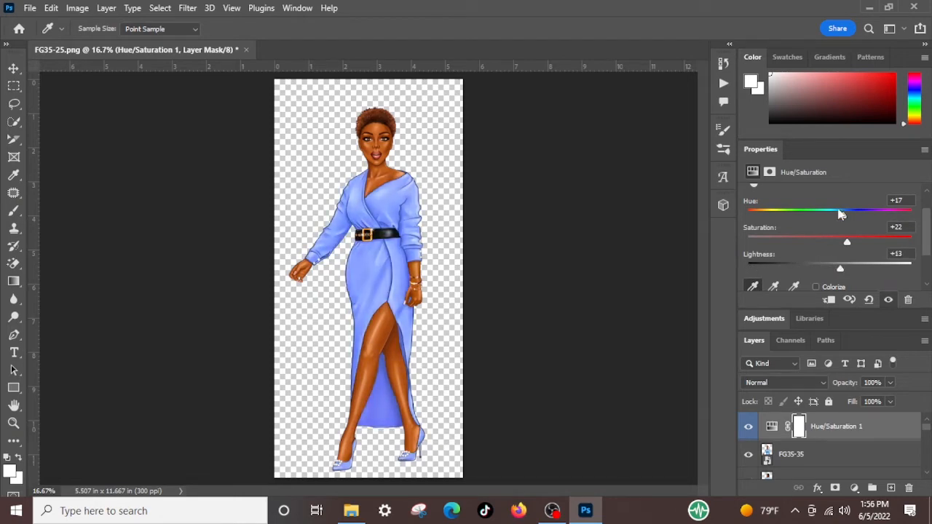
Step: Turn the dress pale pink by setting the Blues hue to +125, saturation to -26 and lightness to +33
left_click_drag(841, 213, 896, 215)
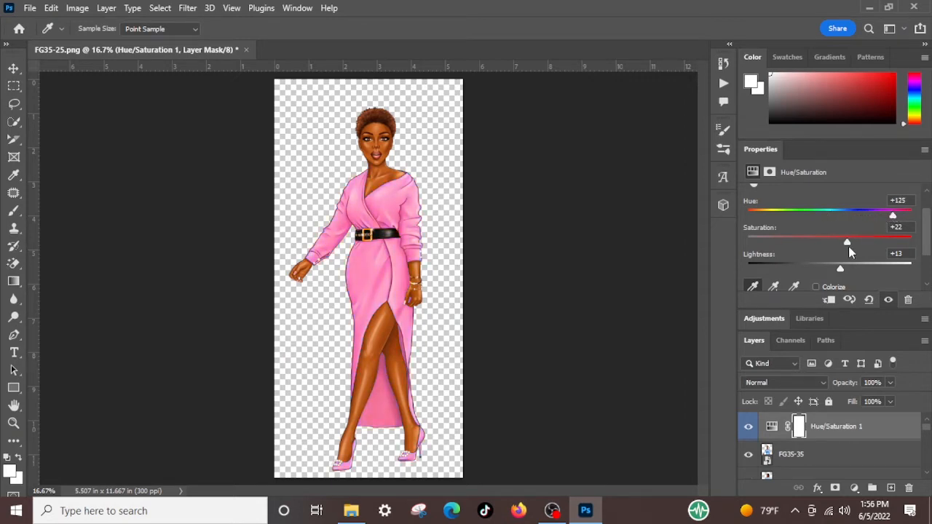
left_click_drag(849, 246, 813, 232)
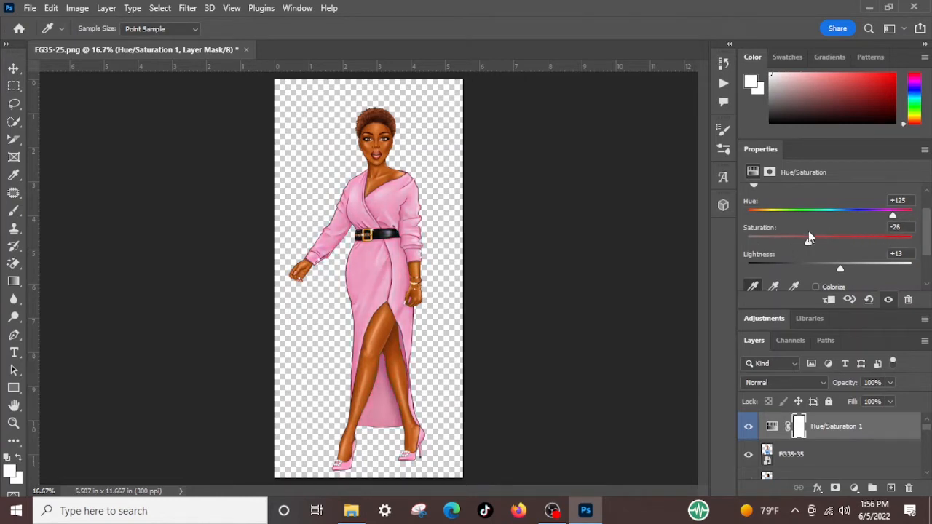
left_click_drag(839, 268, 858, 268)
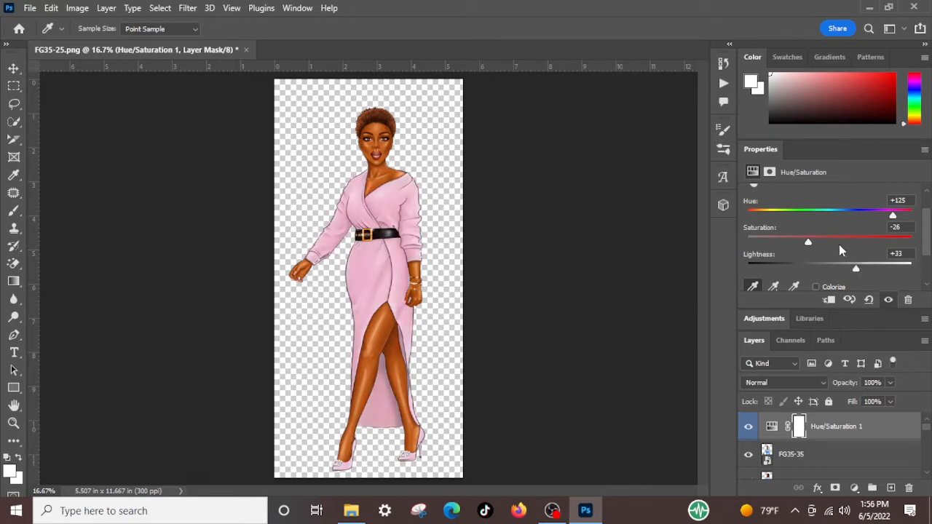
Step: Find the red-dress image FG35-19 in the Fashion Girl 35 folder and place it in the FG35-25 document
left_click(351, 511)
scroll(527, 290, "down", 3)
scroll(646, 224, "up", 14)
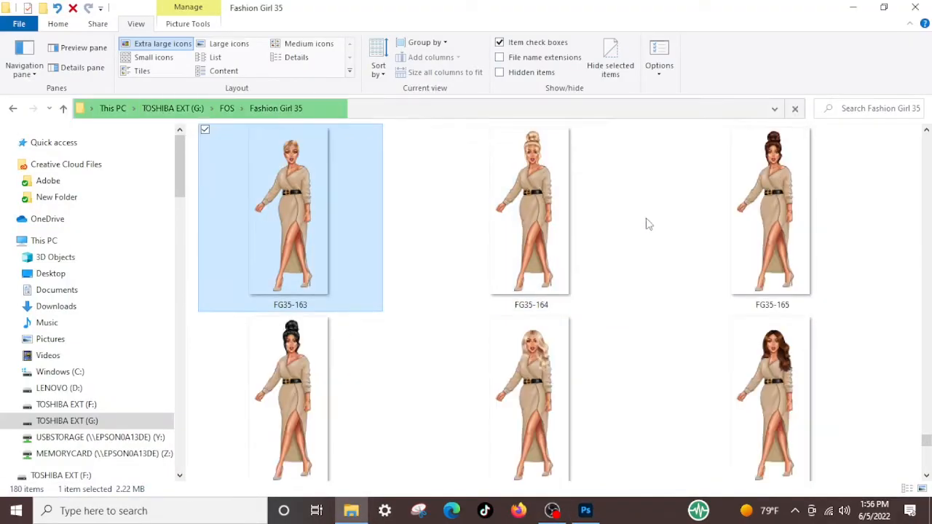
scroll(646, 225, "up", 10)
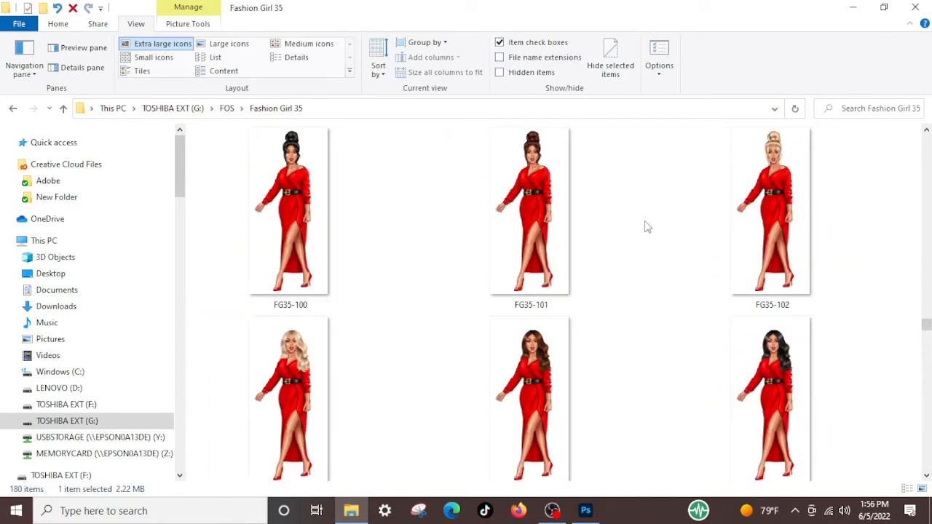
scroll(645, 234, "down", 1)
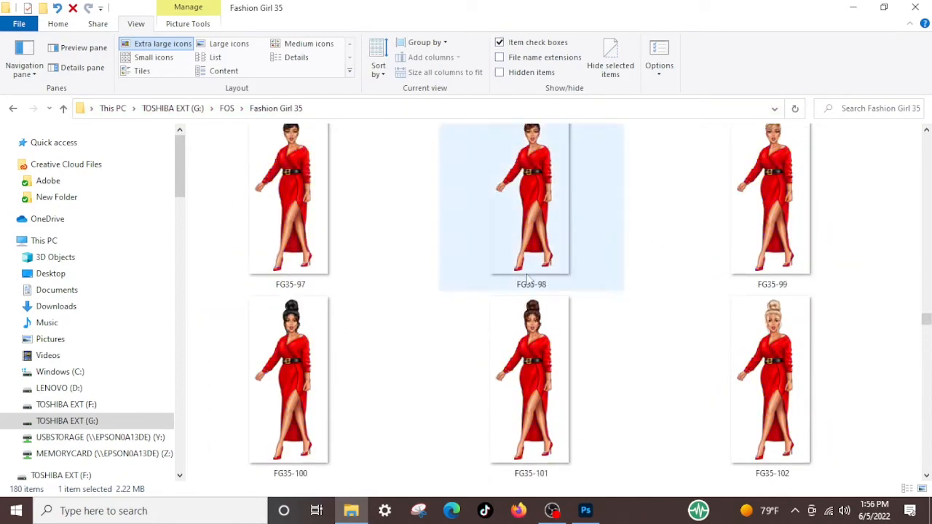
left_click(535, 174)
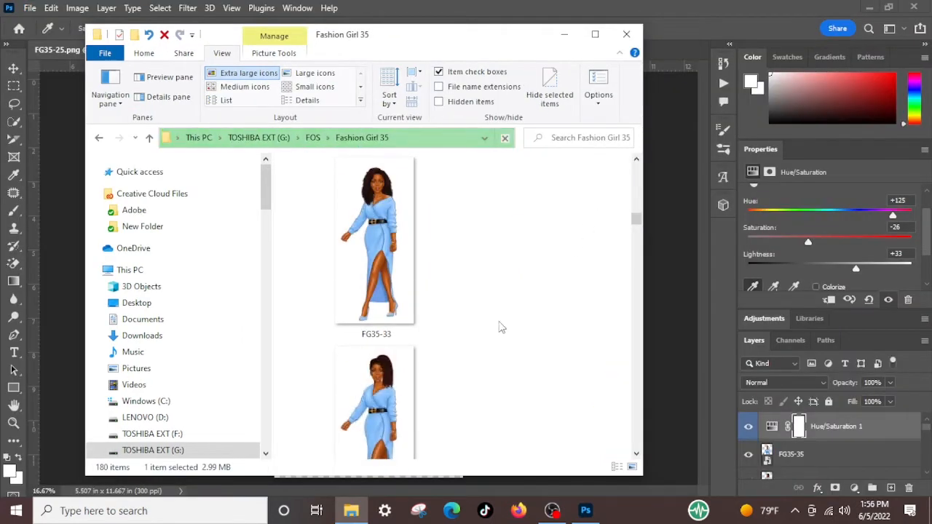
scroll(500, 327, "down", 1)
scroll(500, 327, "up", 10)
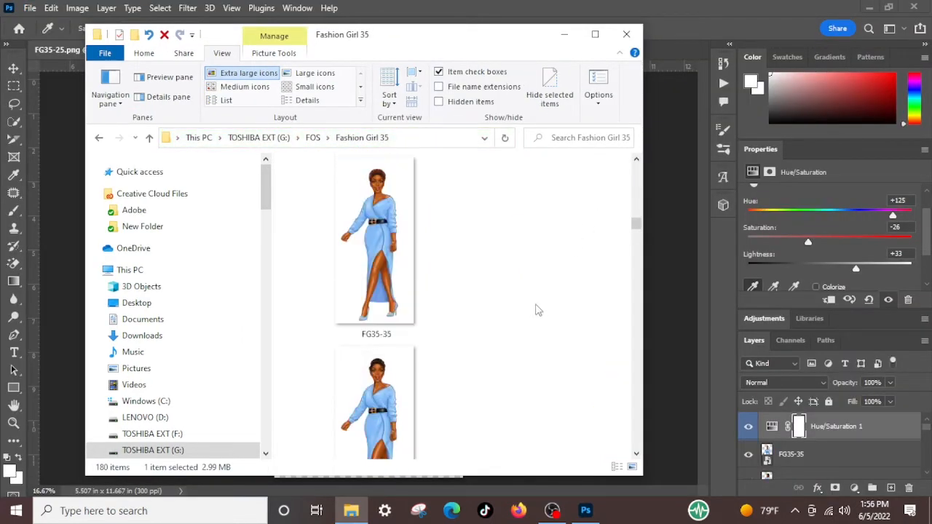
scroll(587, 379, "up", 20)
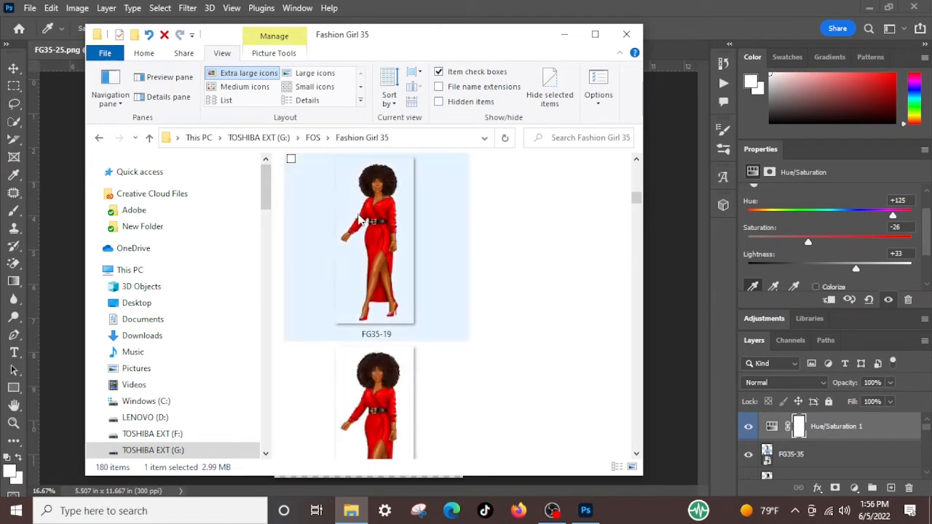
left_click_drag(384, 237, 415, 267)
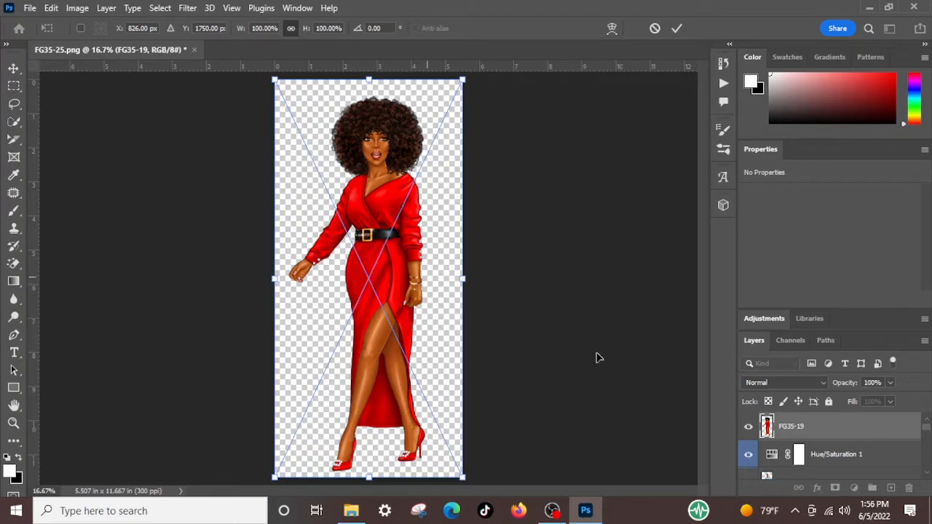
Step: Test the FG35-19 layer directly below Hue/Saturation 1 and above FG35-35, and take it out of the image again
left_click_drag(810, 435, 810, 454)
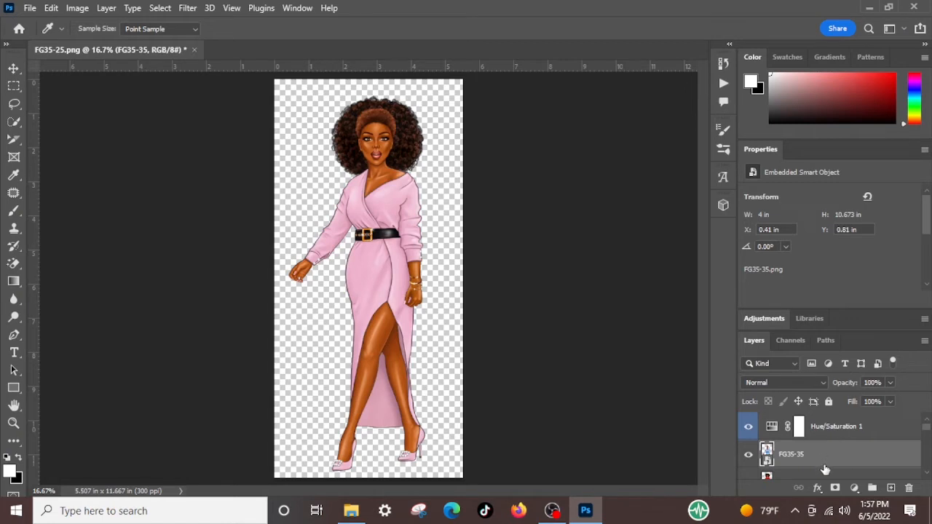
scroll(820, 469, "down", 1)
left_click_drag(813, 453, 812, 421)
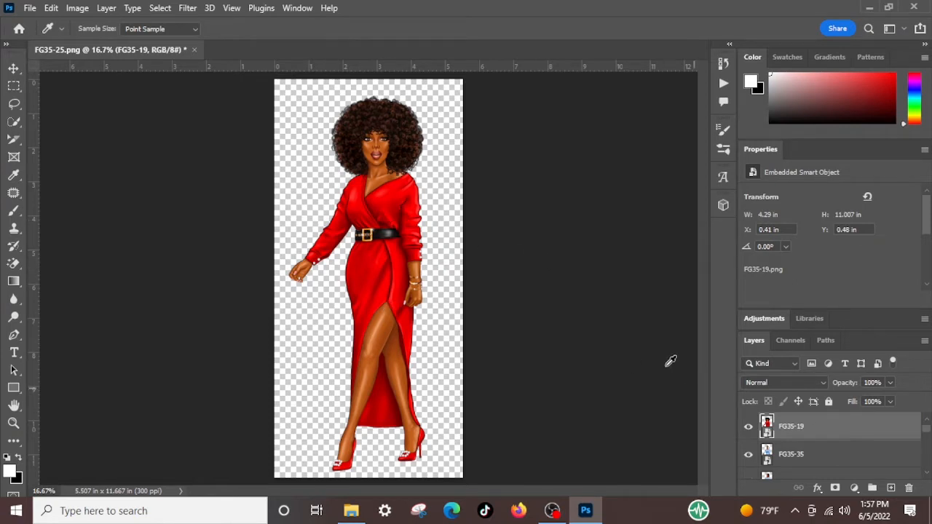
scroll(813, 442, "down", 1)
left_click(813, 440)
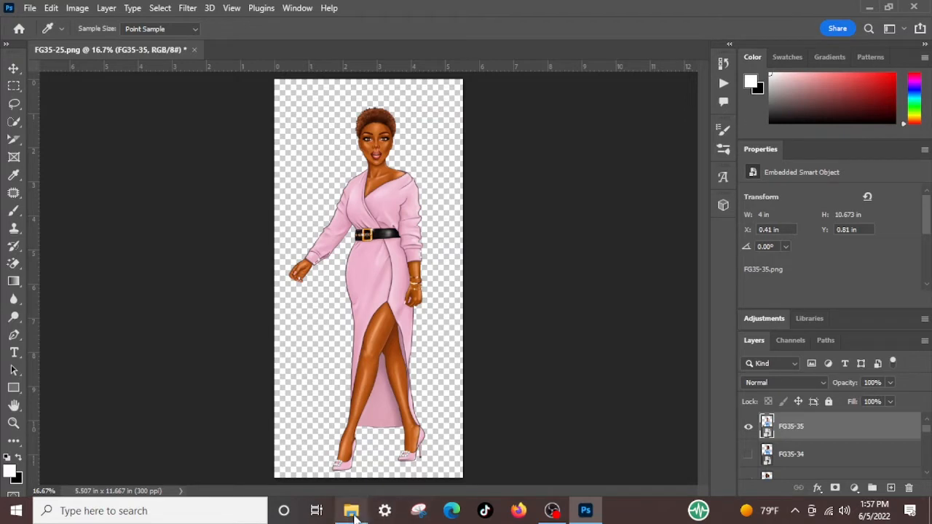
Step: Open the red-dress image FG35-17 from the Fashion Girl 35 folder as a separate document
left_click(30, 9)
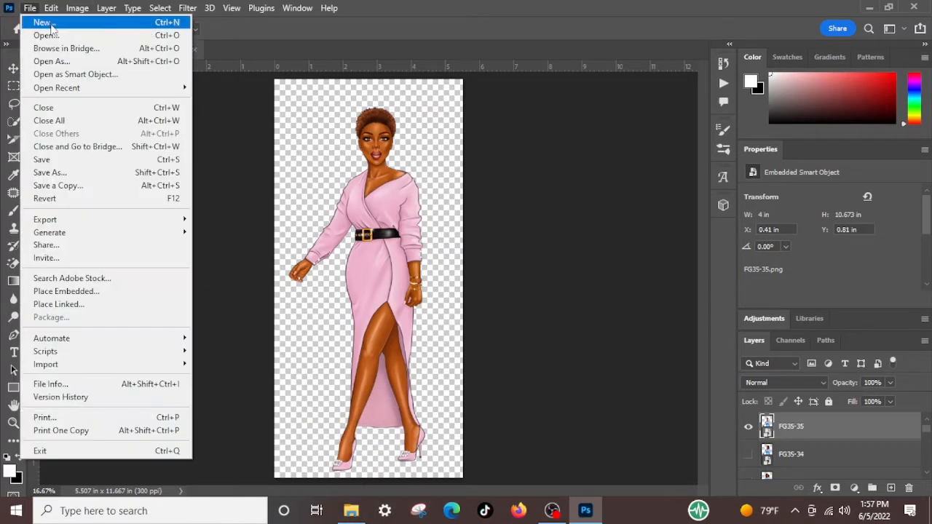
left_click(45, 35)
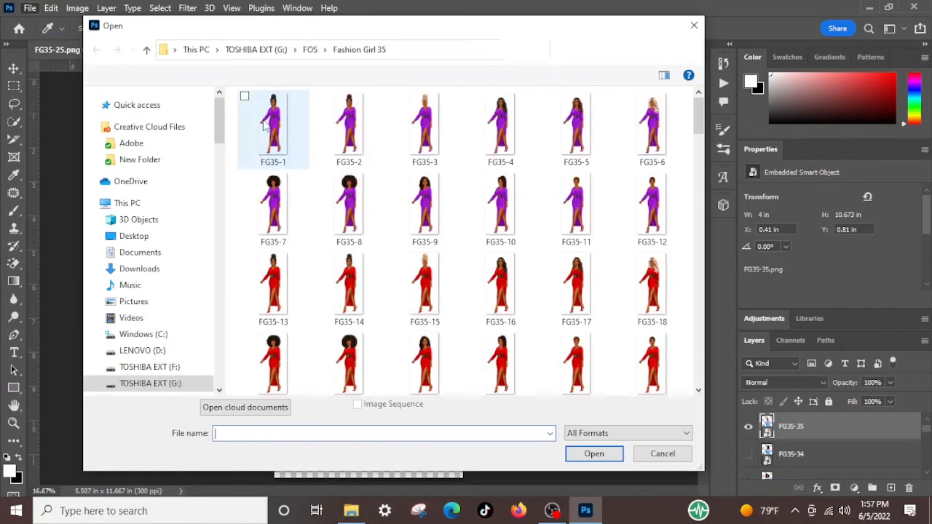
scroll(501, 312, "down", 1)
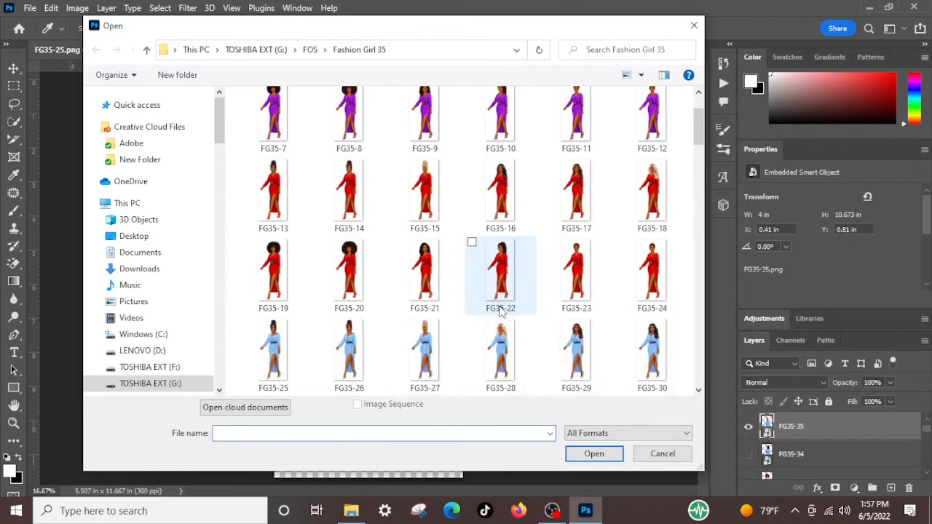
double_click(569, 191)
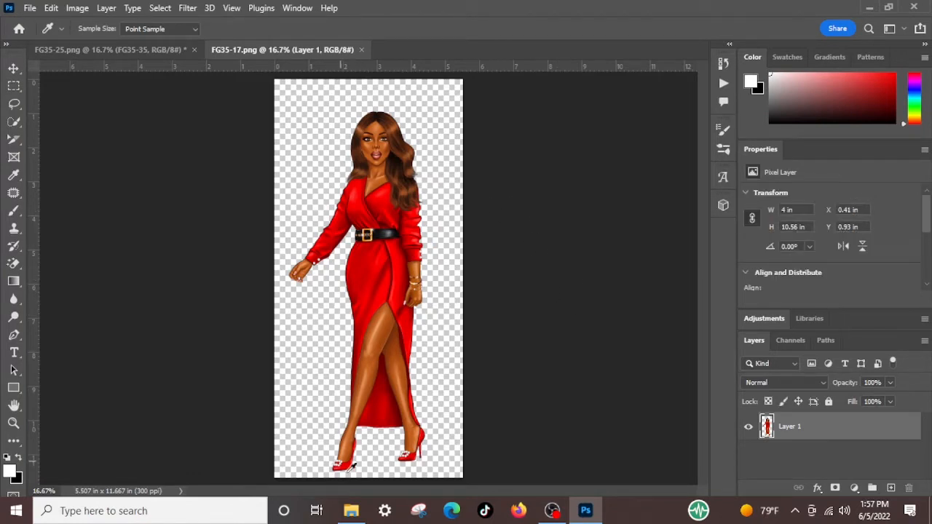
Step: Select the yellow-dress files FG35-49 through FG35-69 in the maximized Fashion Girl 35 folder window
left_click(351, 511)
left_click(595, 34)
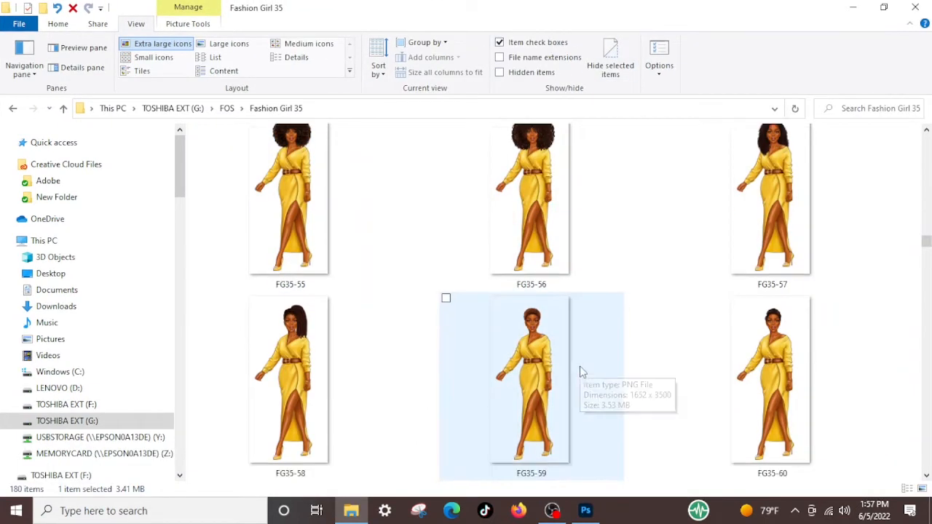
scroll(579, 373, "up", 3)
scroll(578, 377, "down", 1)
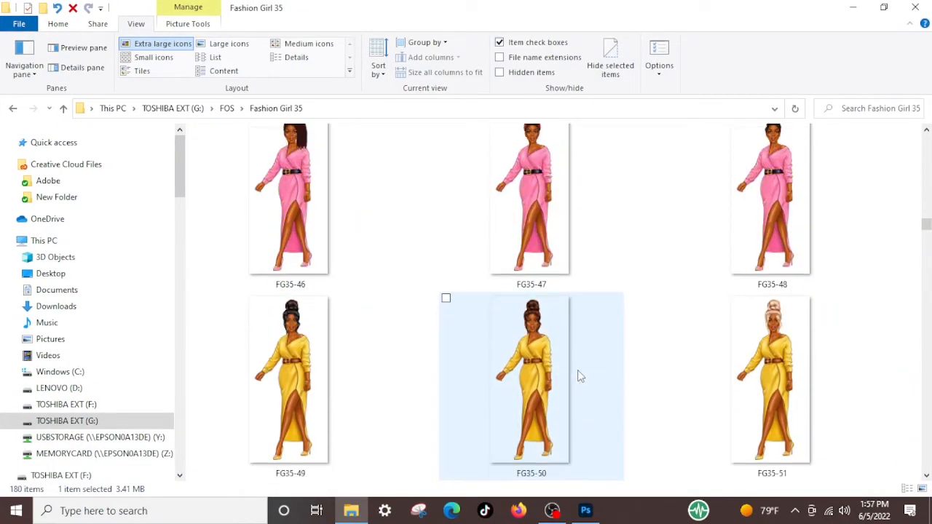
left_click(297, 347)
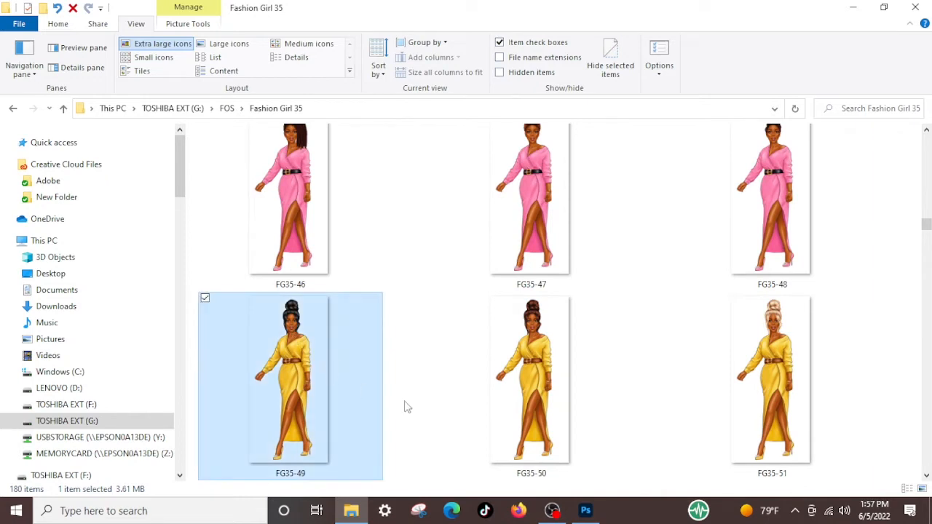
scroll(510, 403, "down", 3)
scroll(560, 413, "down", 4)
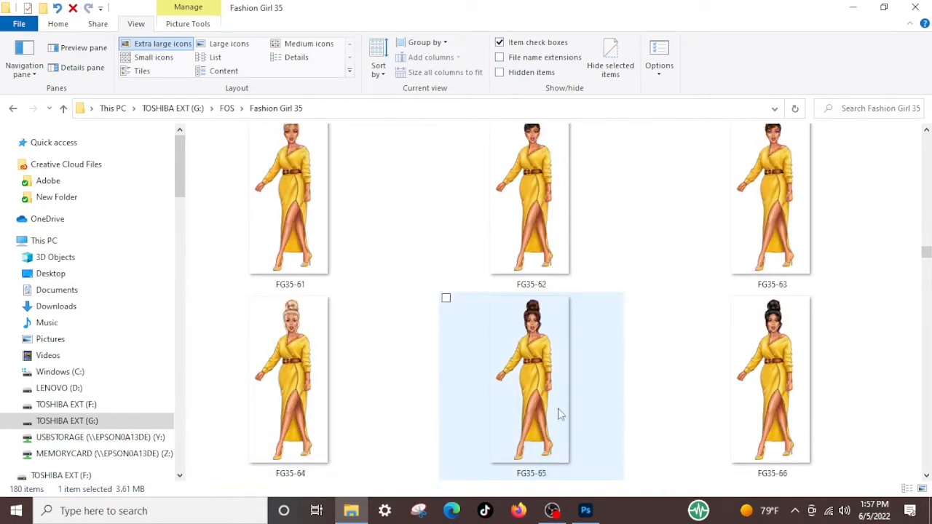
left_click(740, 252, "shift")
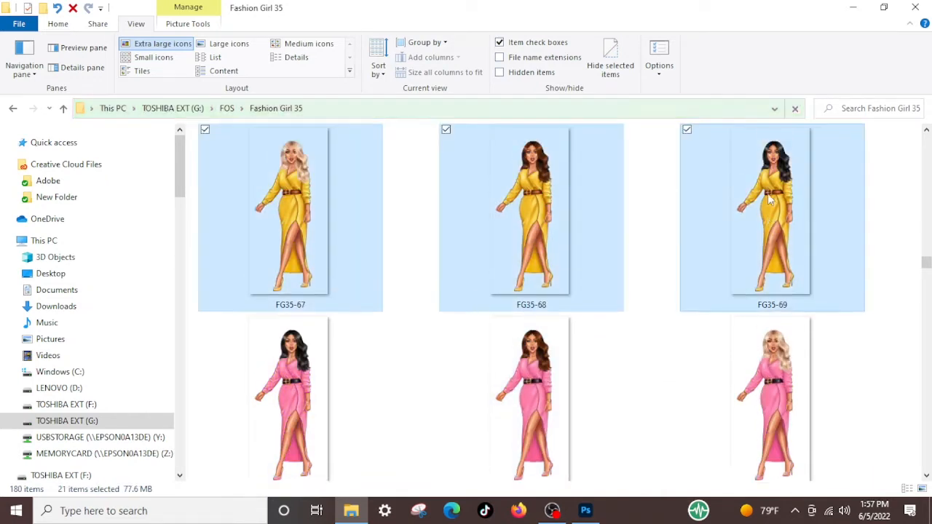
scroll(766, 232, "up", 4)
scroll(766, 232, "up", 15)
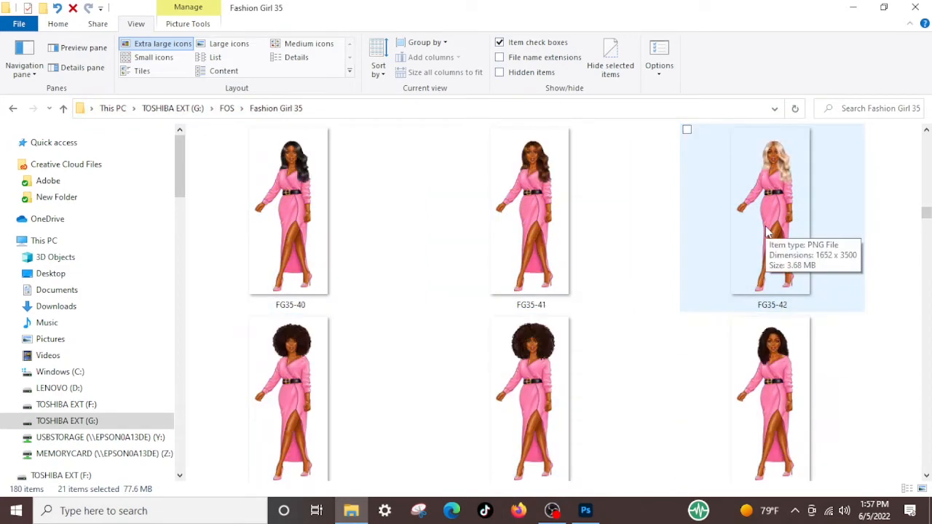
scroll(767, 231, "up", 3)
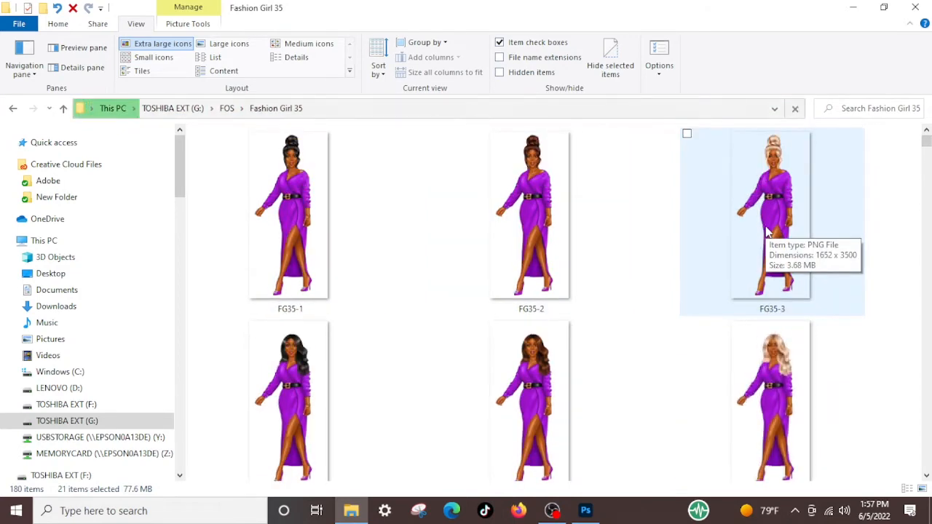
scroll(766, 232, "down", 7)
scroll(766, 232, "down", 16)
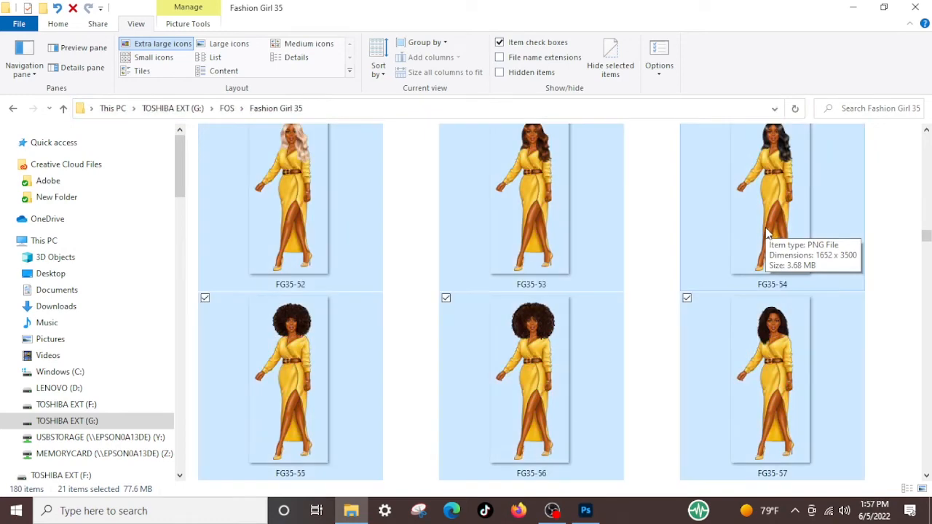
Step: Add the yellow stroller image FG35-106 to the selected yellow-dress files in the Fashion Girl 35 folder
scroll(766, 231, "down", 10)
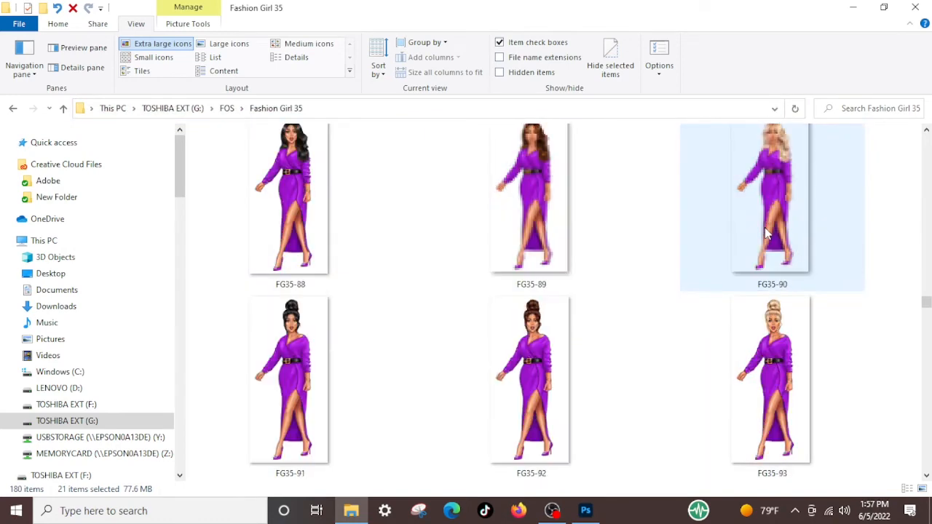
scroll(766, 231, "down", 2)
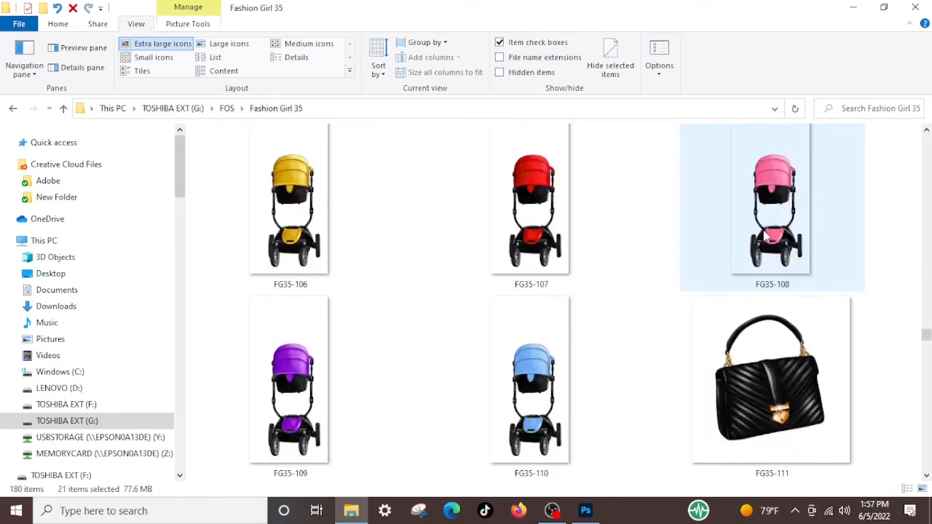
left_click(206, 129)
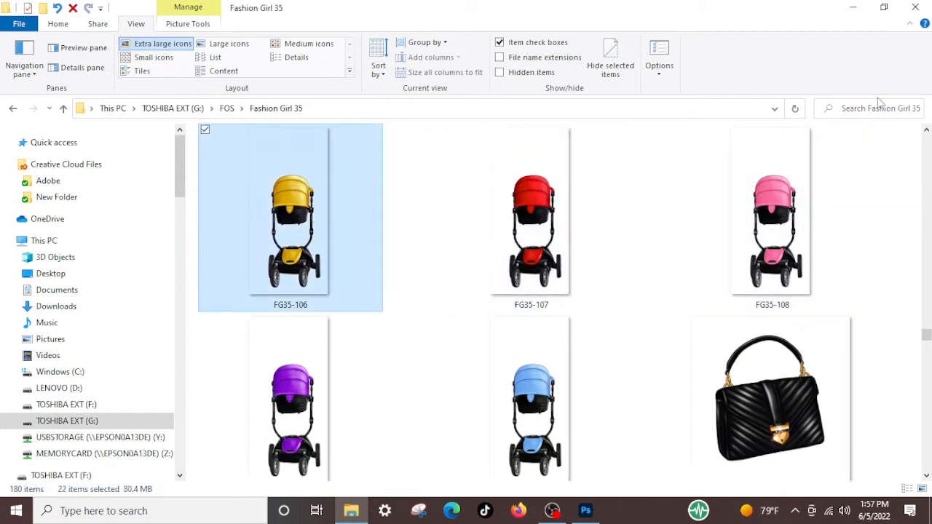
Step: Place all the selected yellow-dress and stroller images as layers in the FG35-17 document, accepting each placement
left_click(883, 7)
scroll(510, 310, "up", 3)
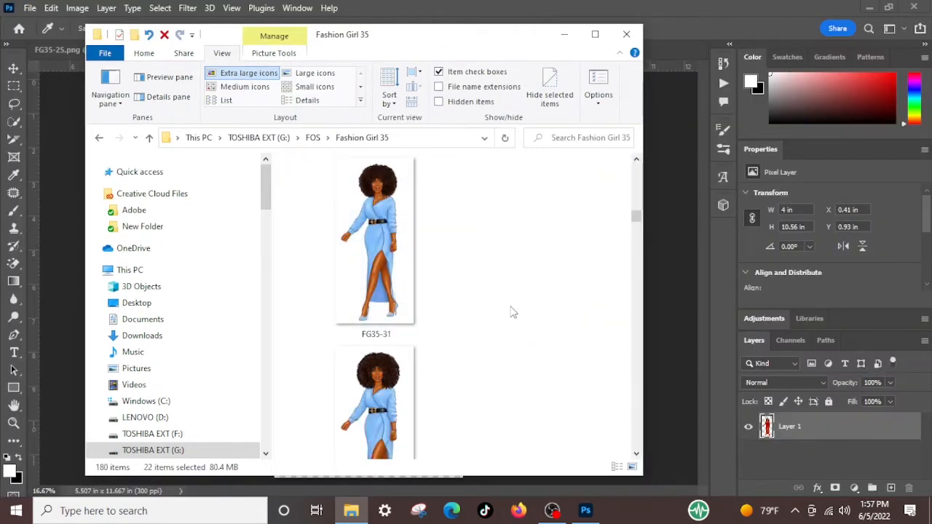
scroll(513, 309, "up", 4)
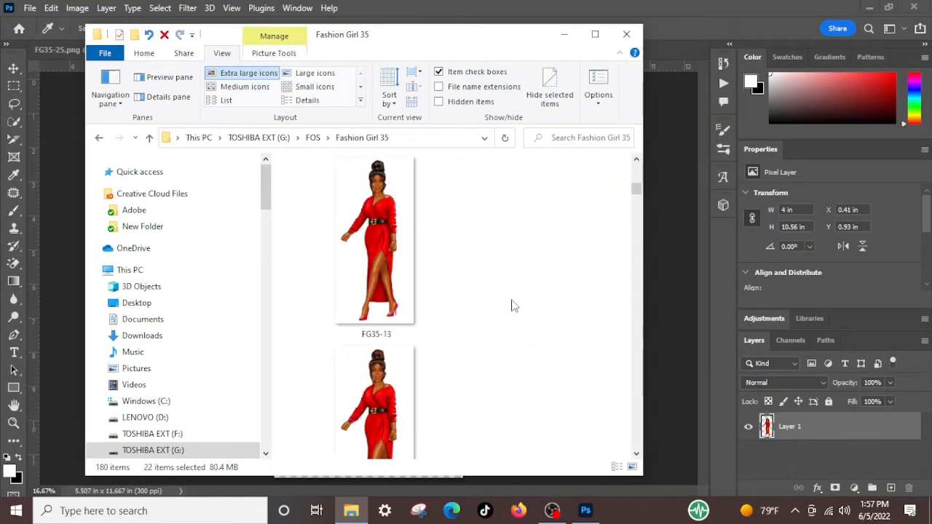
scroll(471, 313, "down", 5)
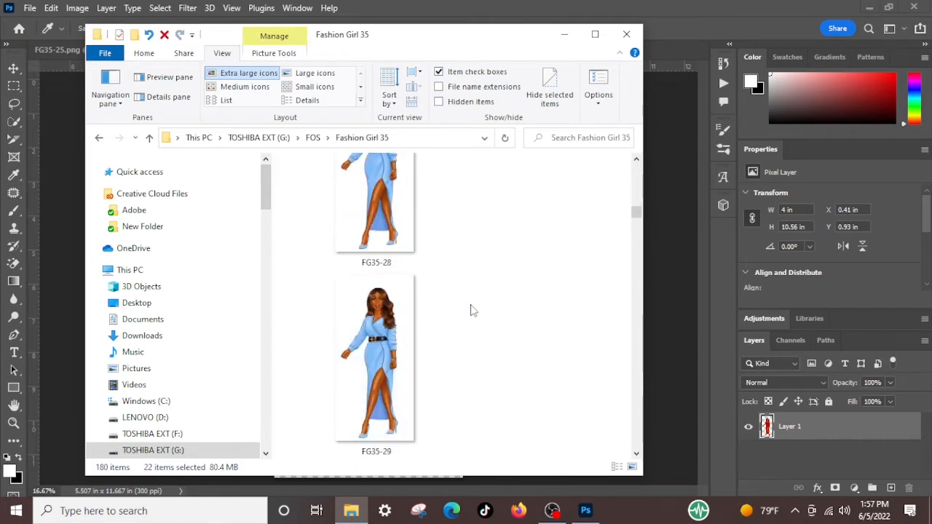
scroll(474, 311, "down", 4)
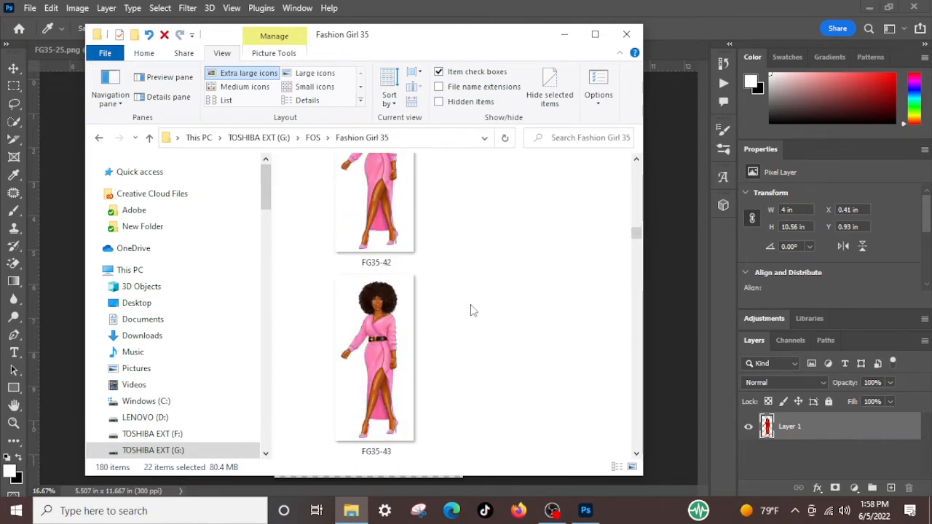
left_click_drag(375, 332, 667, 287)
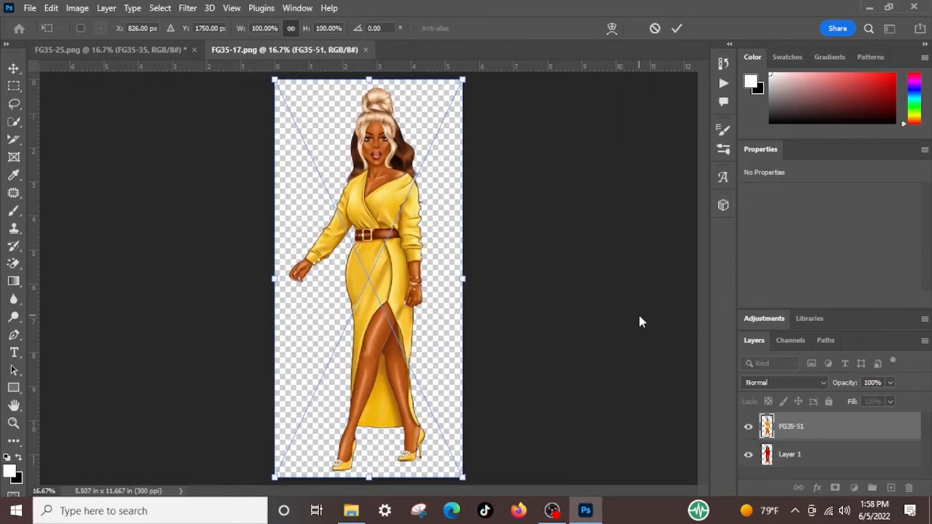
key("Return")
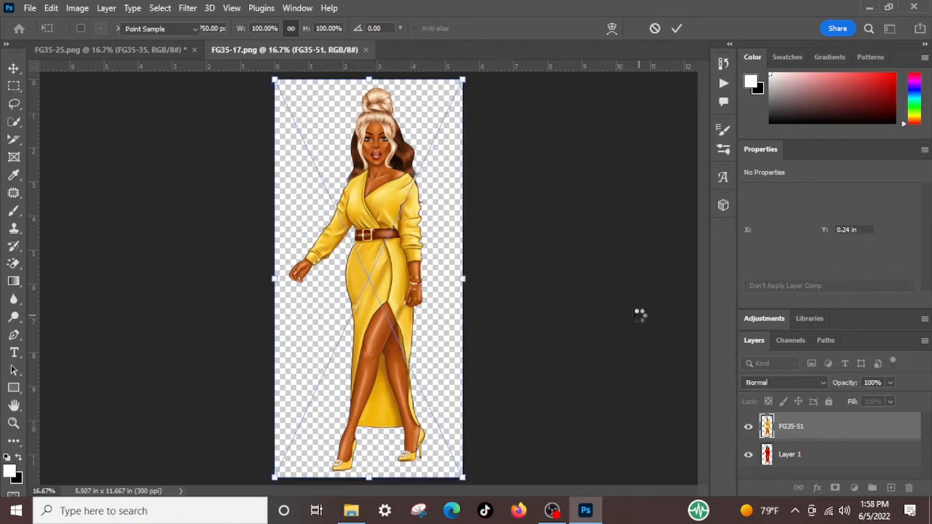
key("Return")
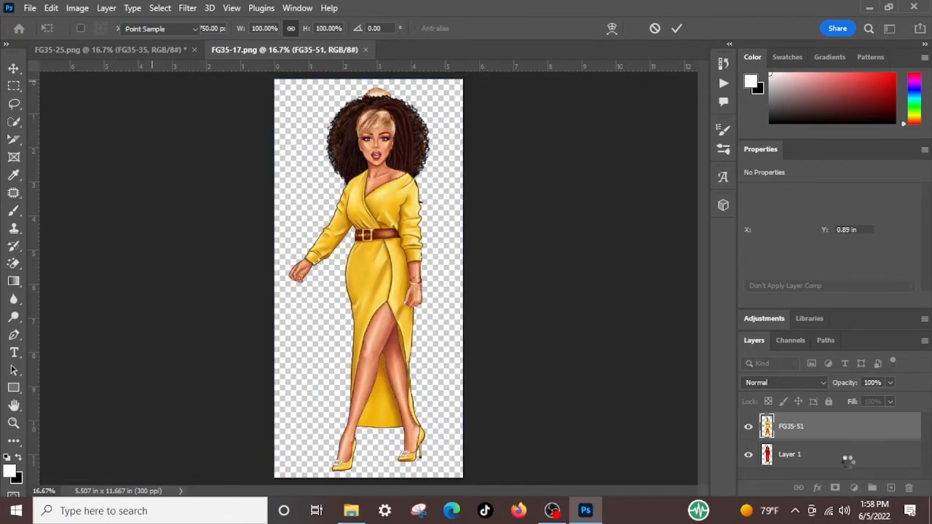
key("Return")
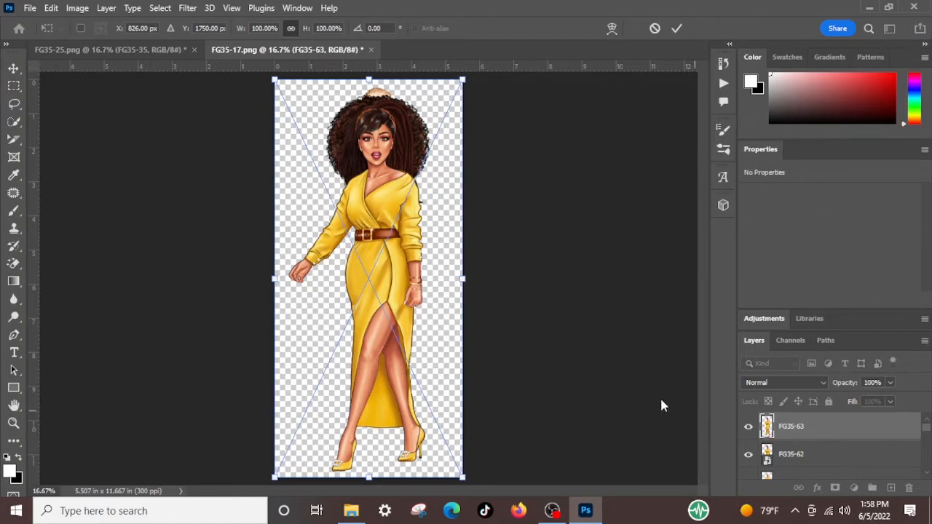
key("Return")
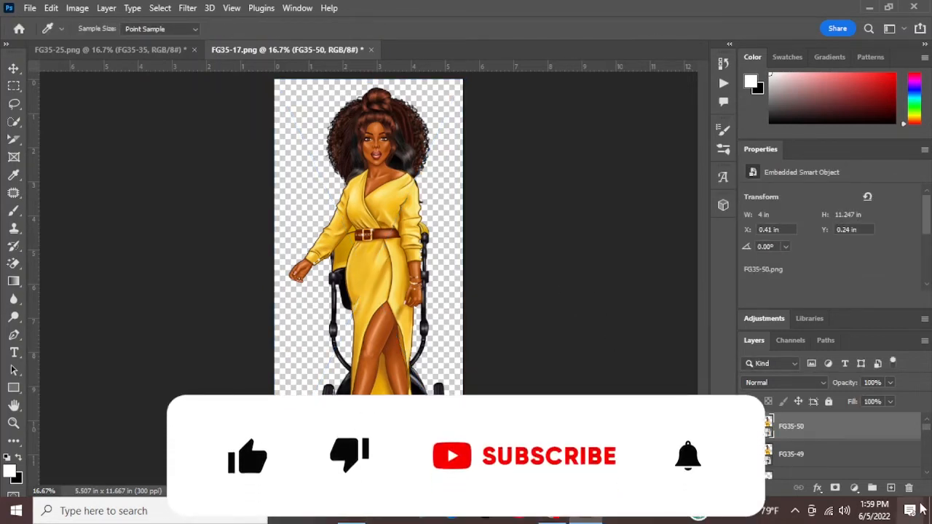
Step: Delete the red-dress layer Layer 1 at the bottom of the FG35-17 layer stack
scroll(851, 455, "down", 15)
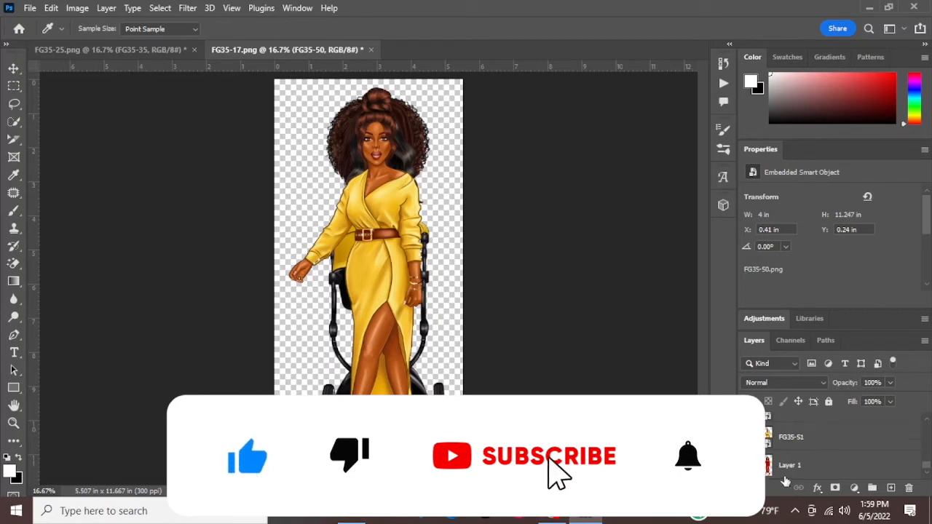
left_click(802, 478)
key("Delete")
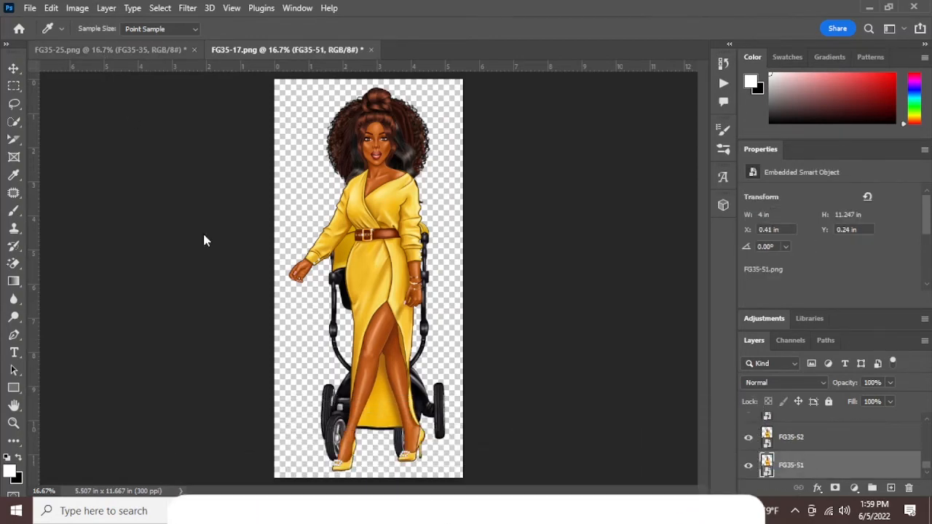
Step: Save the FG35-25 document in the Fashion Girl 35 folder as a Photoshop file named FG35 Blue Dress Base with Maximize Compatibility
key("ctrl+Tab")
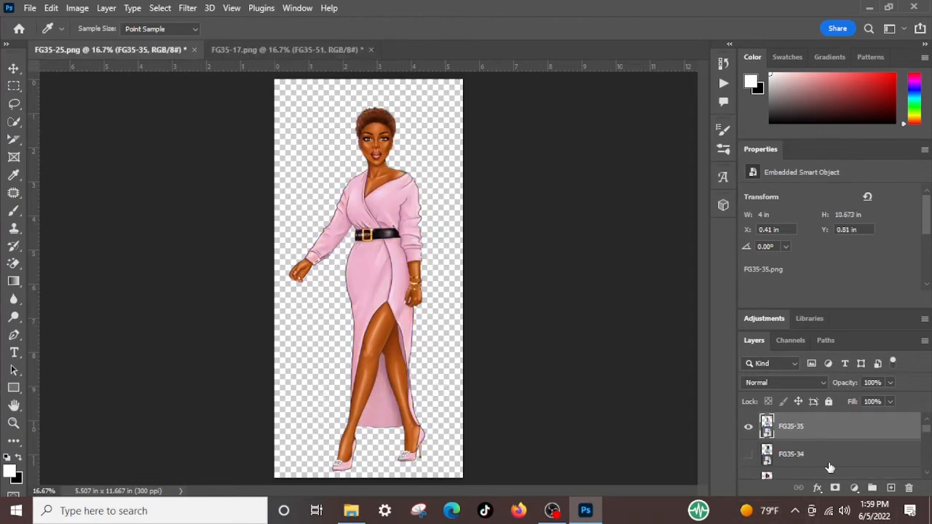
scroll(830, 467, "up", 1)
left_click(30, 8)
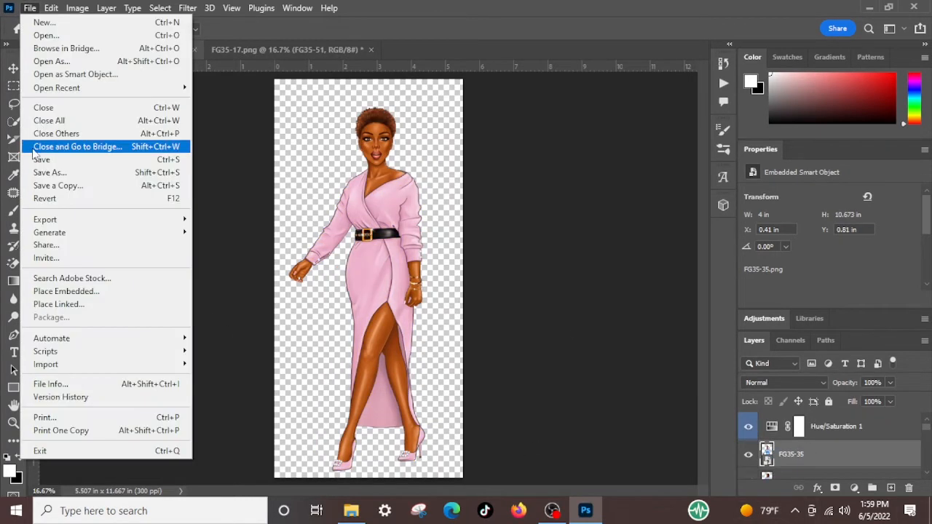
left_click(72, 177)
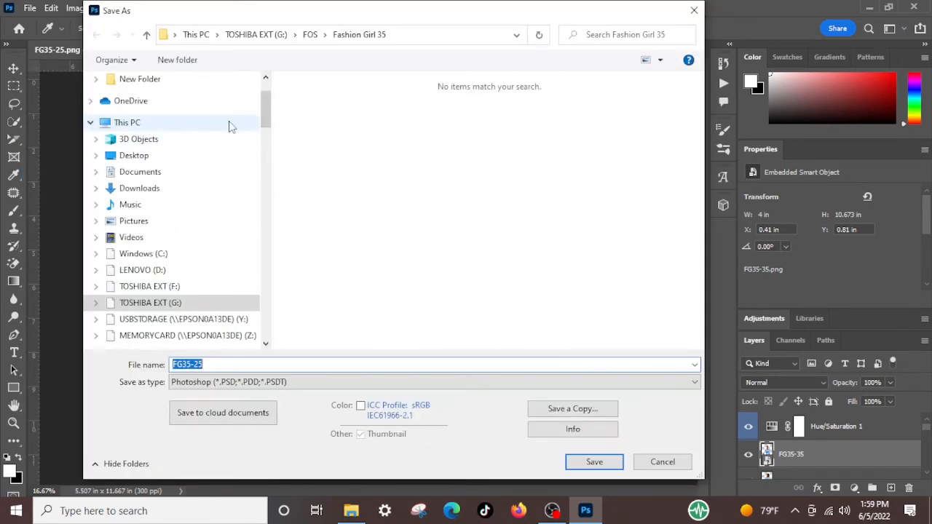
left_click(232, 363)
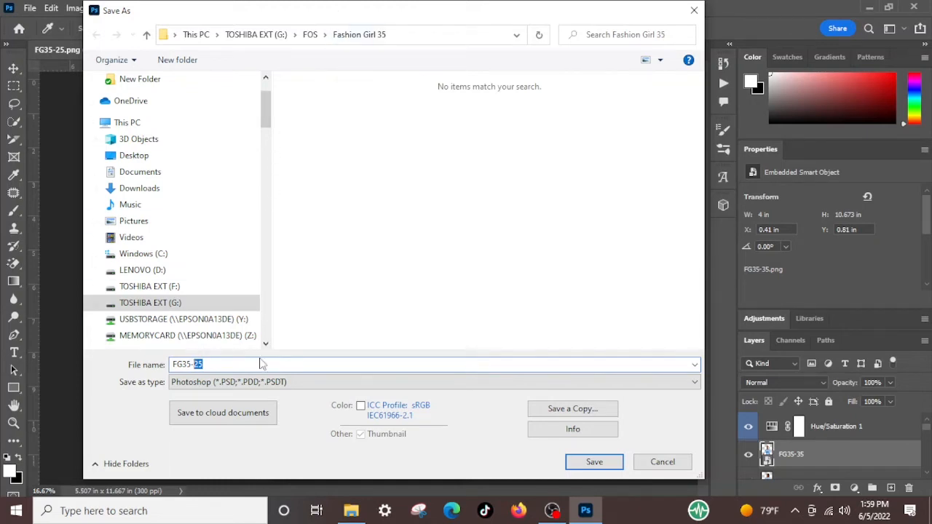
left_click(214, 363)
left_click_drag(207, 363, 195, 359)
key("BackSpace")
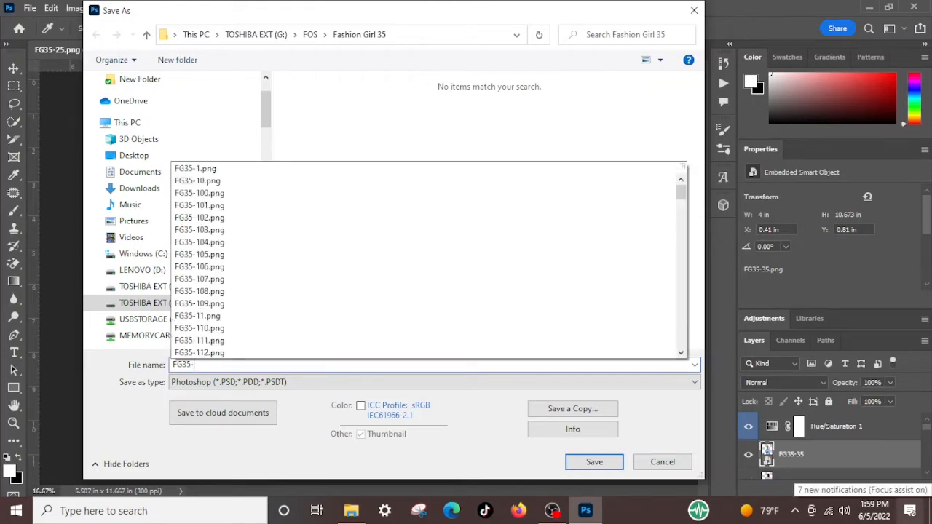
key("BackSpace")
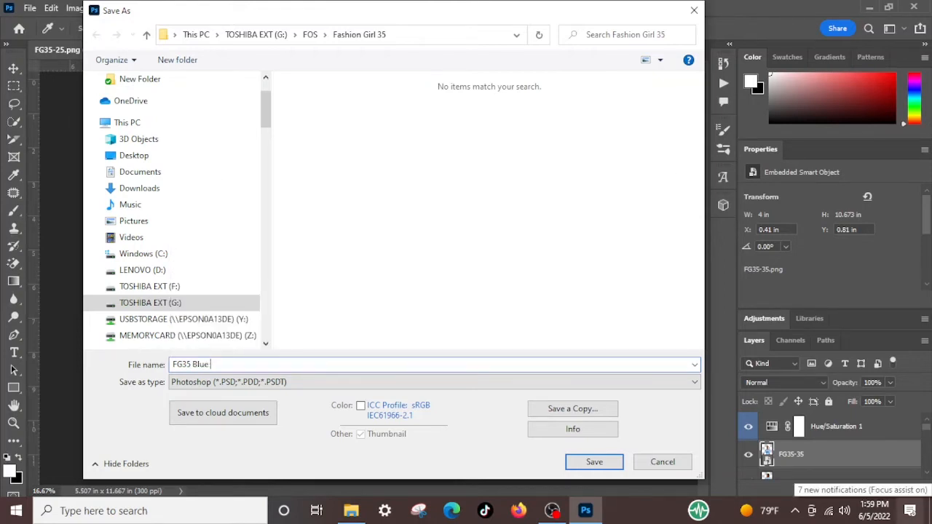
type("Blue Dress Base")
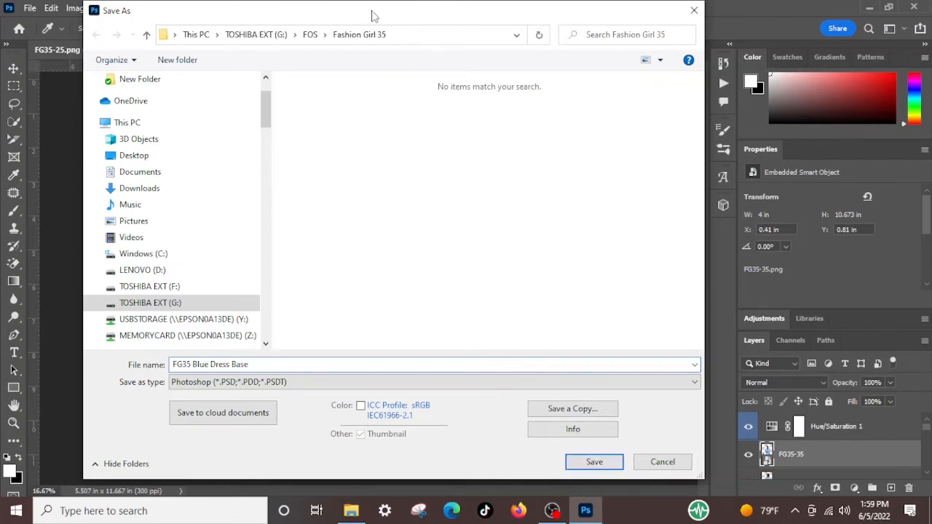
left_click_drag(371, 14, 384, 34)
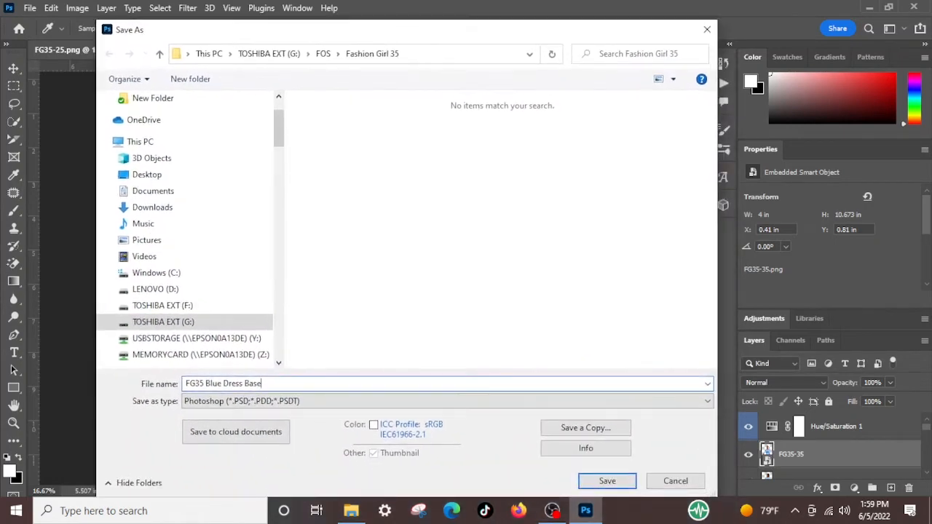
left_click(607, 481)
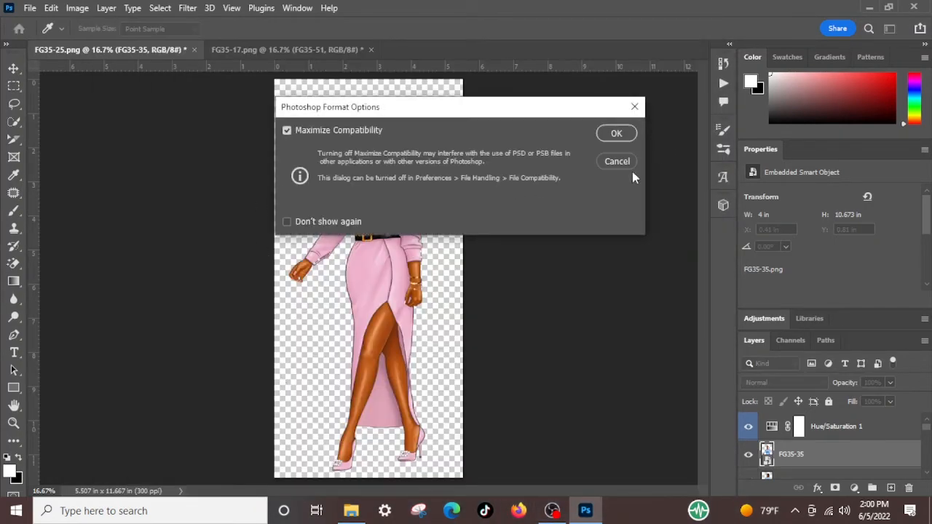
left_click(616, 135)
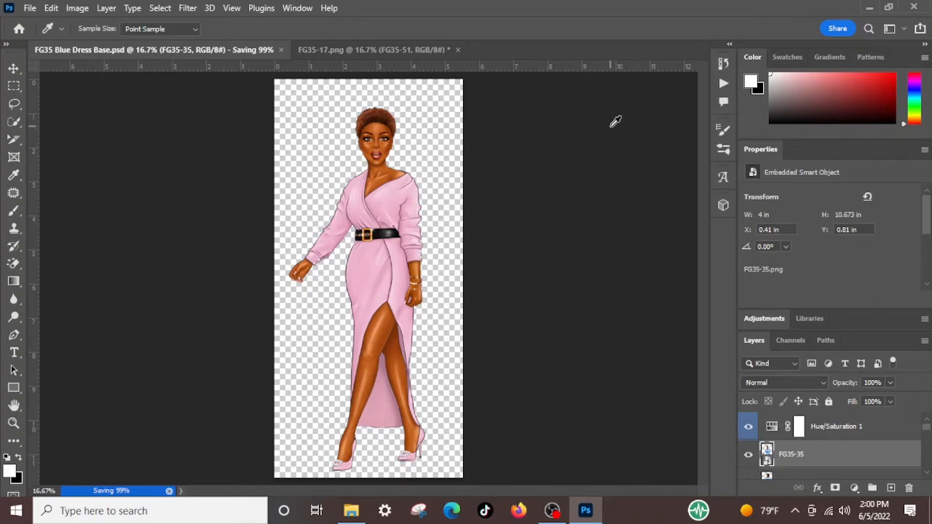
Step: Select every layer of the FG35-17 document, from FG35-50 at the top of the stack through FG35-51 at the bottom
left_click(369, 50)
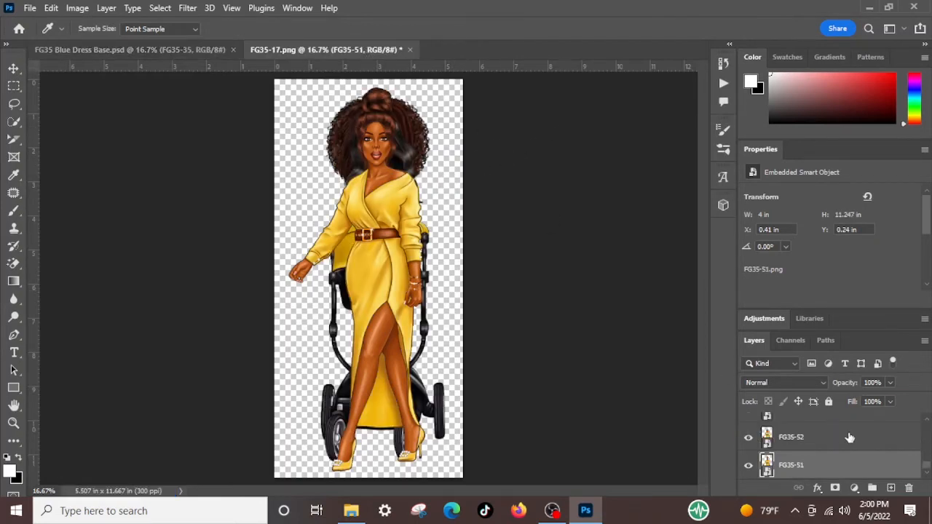
scroll(794, 457, "up", 3)
scroll(845, 469, "down", 3)
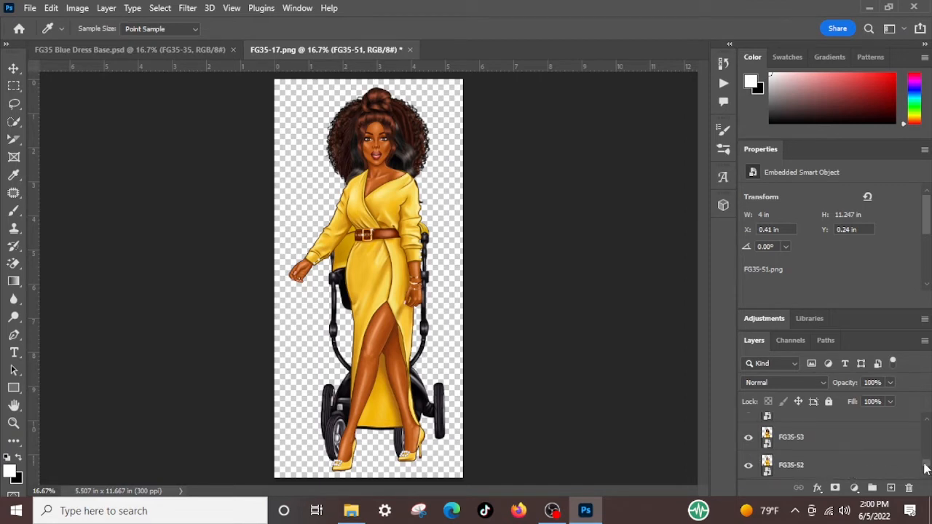
left_click(903, 469)
scroll(903, 472, "down", 1)
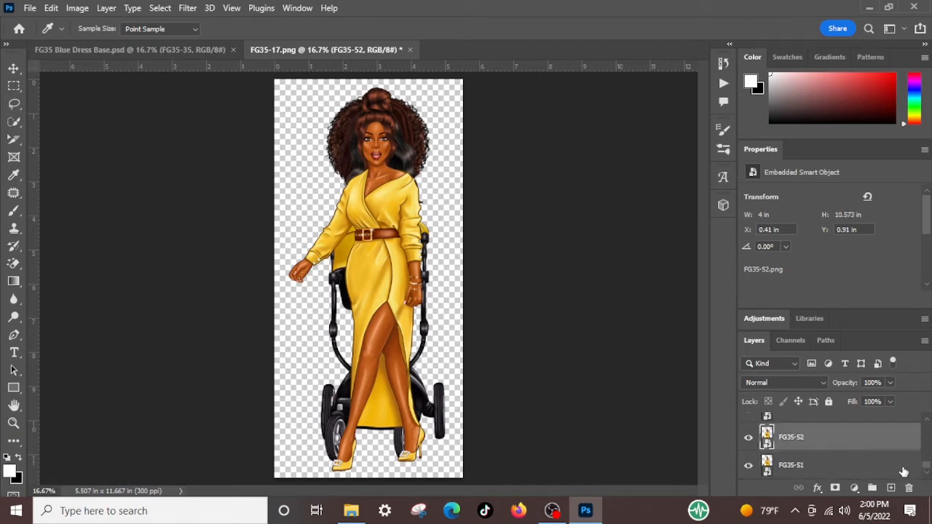
left_click(902, 470)
scroll(901, 466, "up", 10)
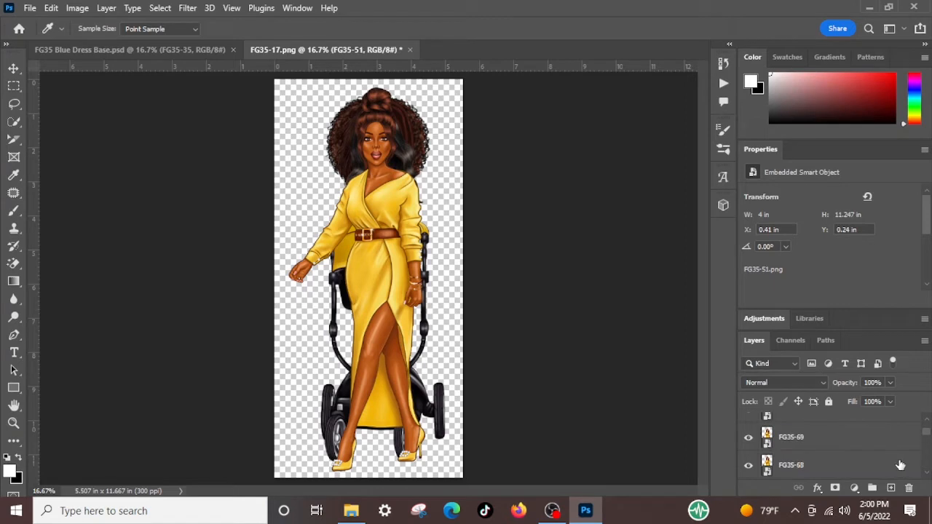
scroll(900, 465, "up", 5)
left_click(857, 436, "shift")
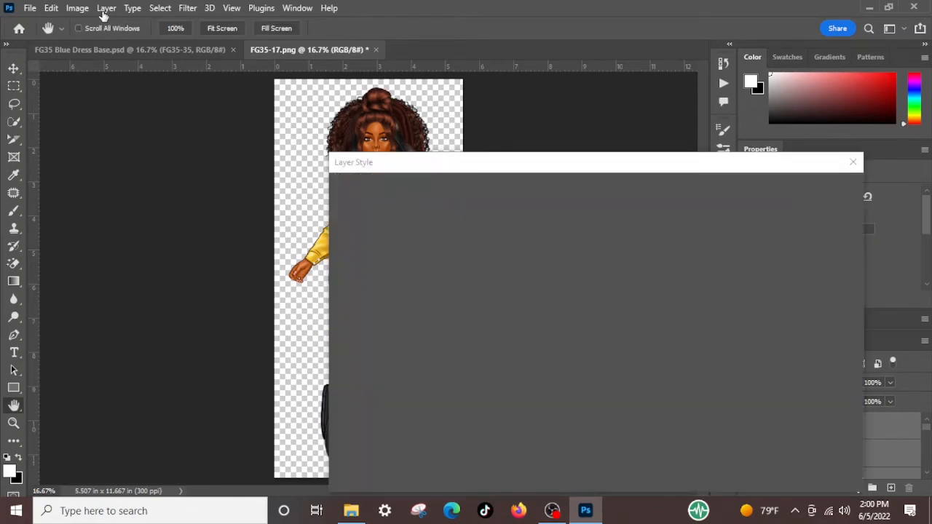
left_click(104, 10)
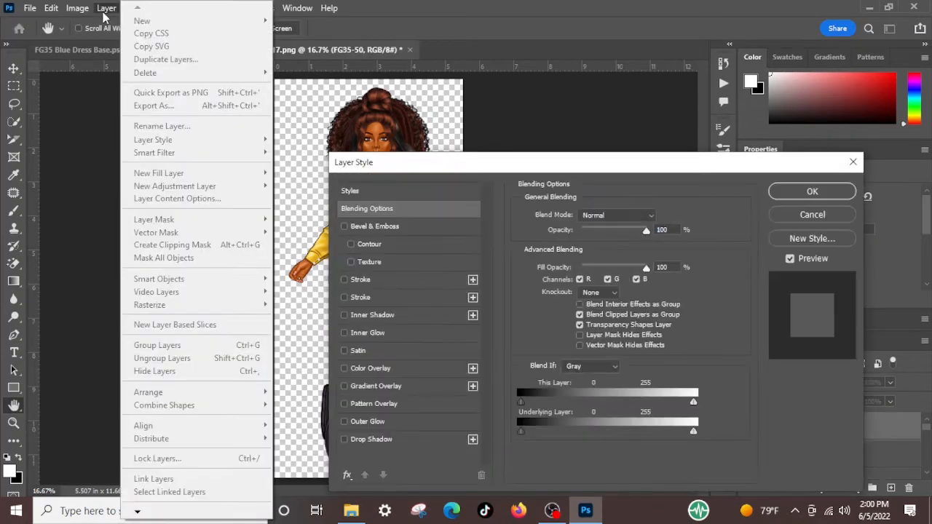
left_click(838, 219)
left_click(805, 216)
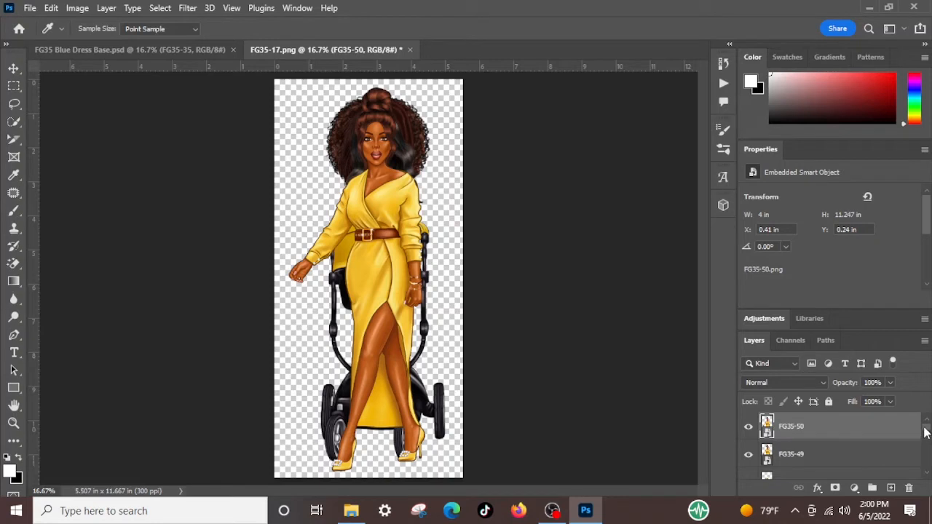
left_click_drag(925, 432, 927, 464)
left_click(871, 473, "shift")
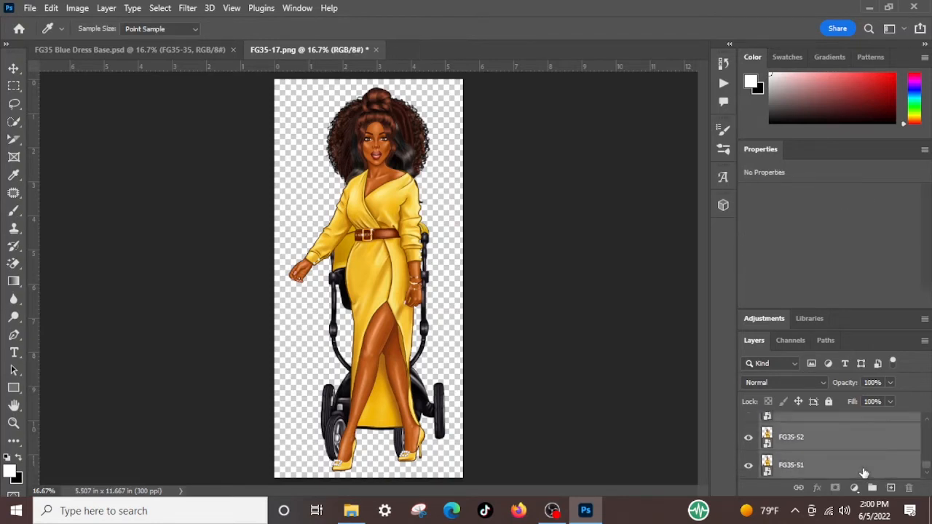
Step: Add a Hue/Saturation adjustment layer with a yellow colour label above FG35-50 in the FG35-17 document
scroll(801, 448, "up", 3)
left_click(106, 8)
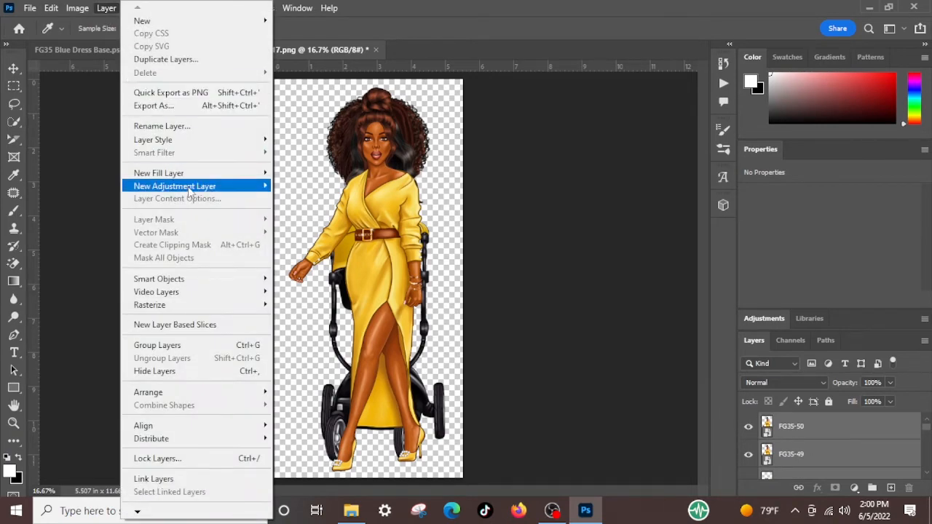
mouse_move(193, 187)
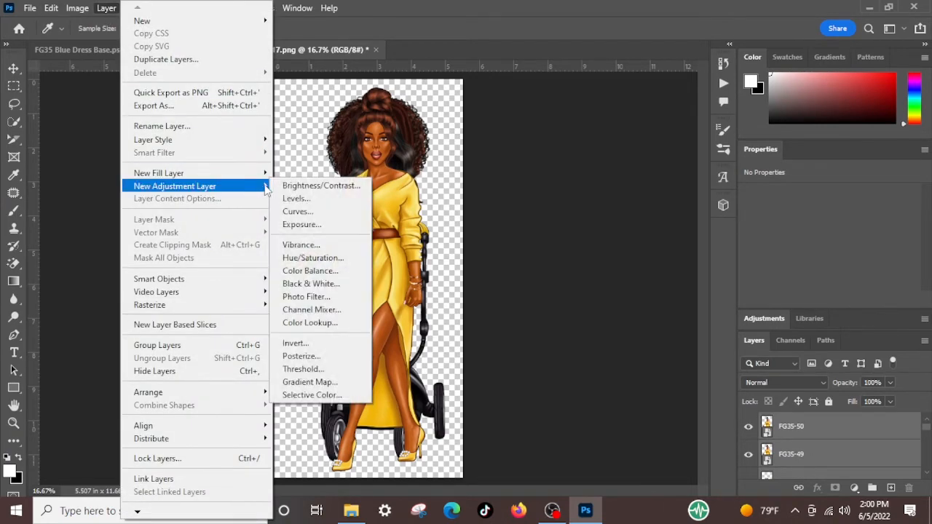
left_click(300, 258)
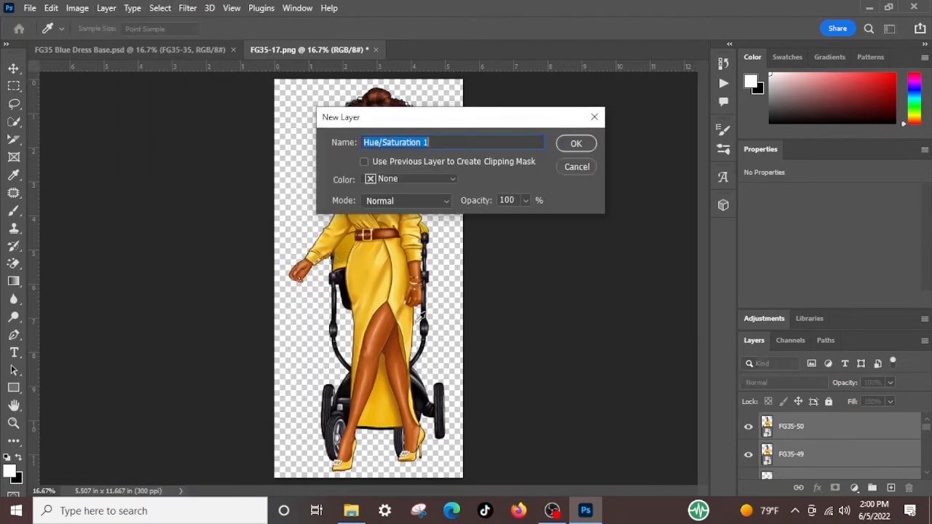
left_click(451, 179)
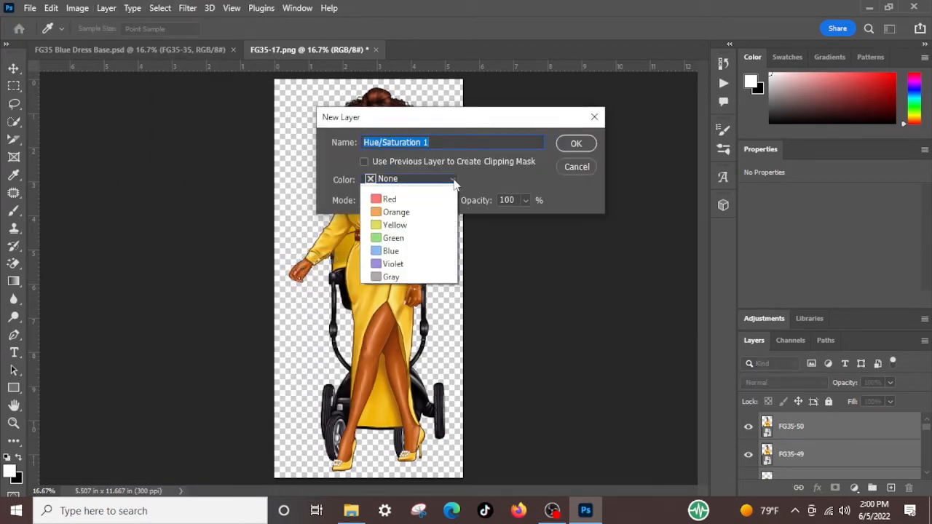
left_click(402, 244)
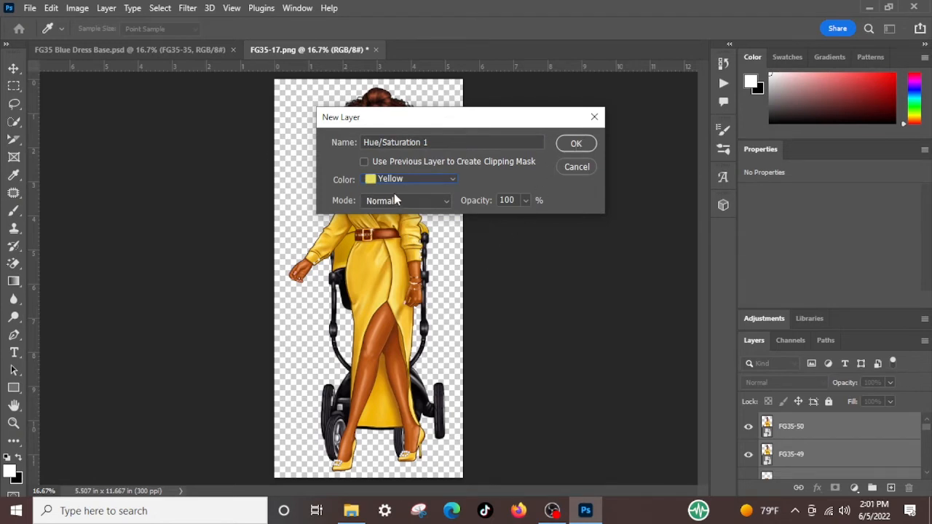
left_click(574, 144)
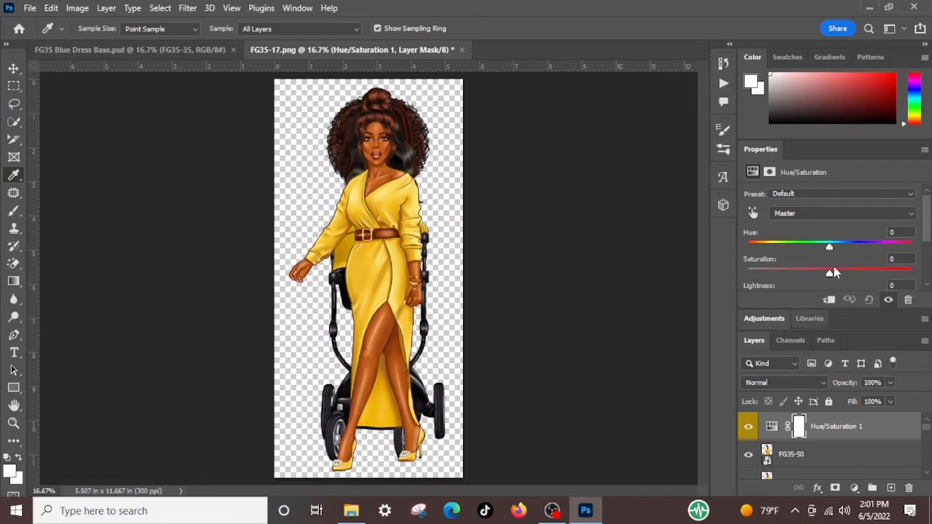
Step: Target the Yellows, sample the dress's bodice, and narrow the affected colour range to 42°/51° and 61°\72°
left_click(911, 213)
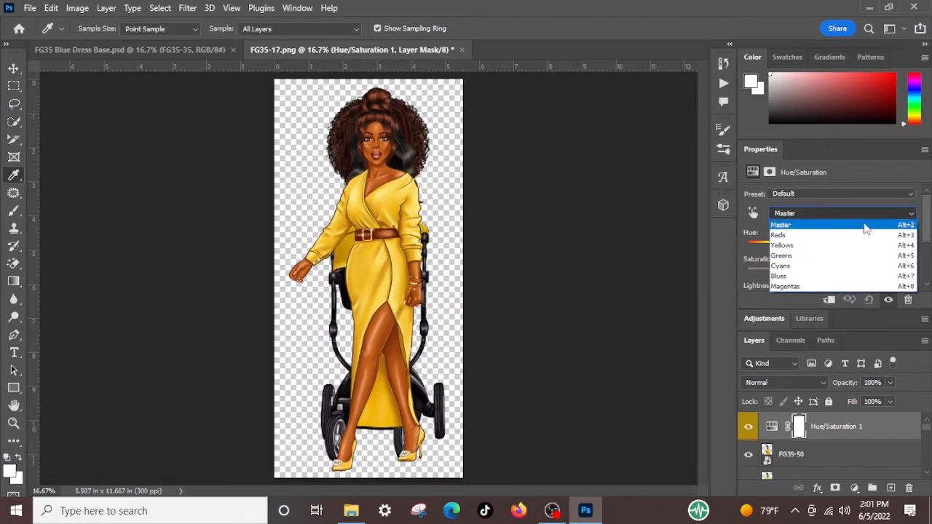
left_click(792, 249)
scroll(764, 229, "down", 3)
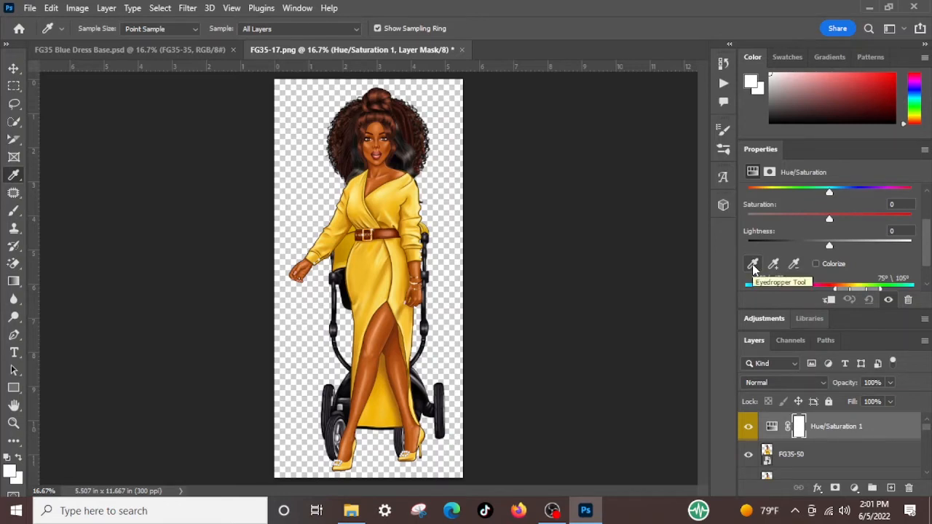
left_click(753, 265)
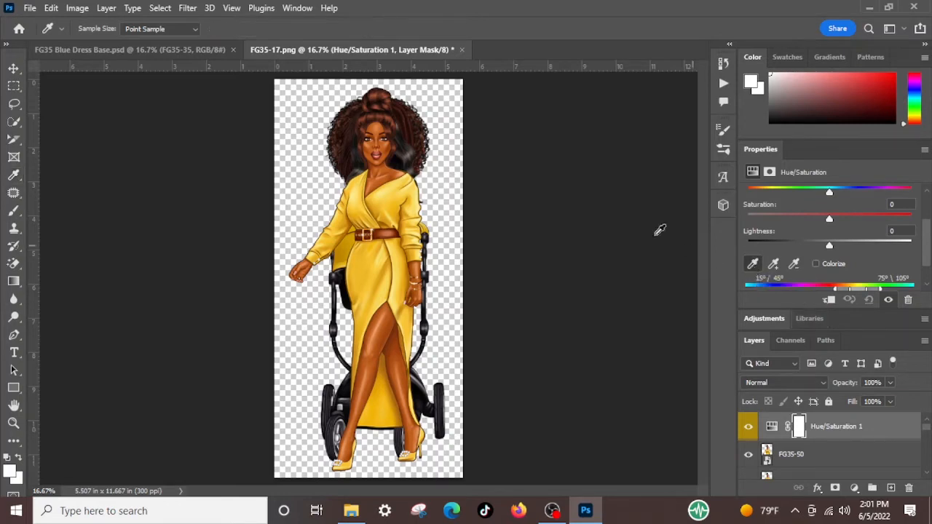
left_click(391, 198)
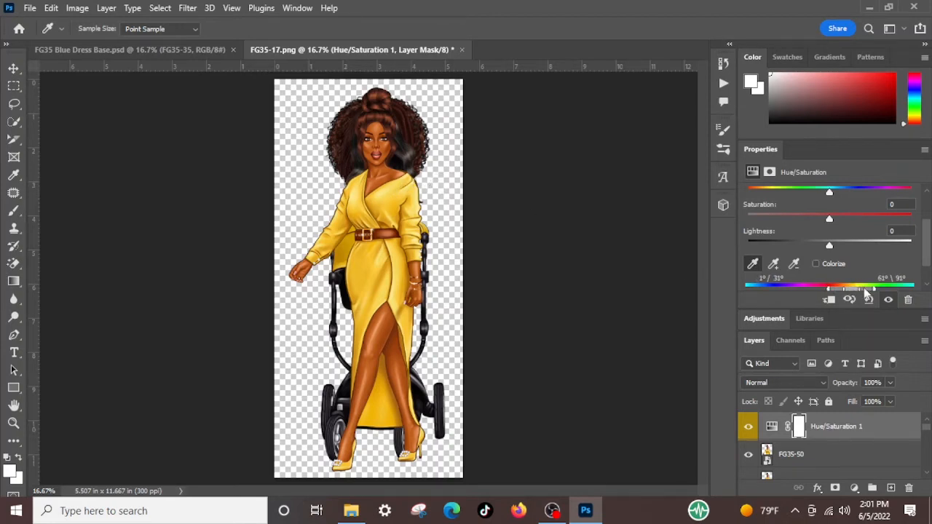
scroll(839, 286, "down", 1)
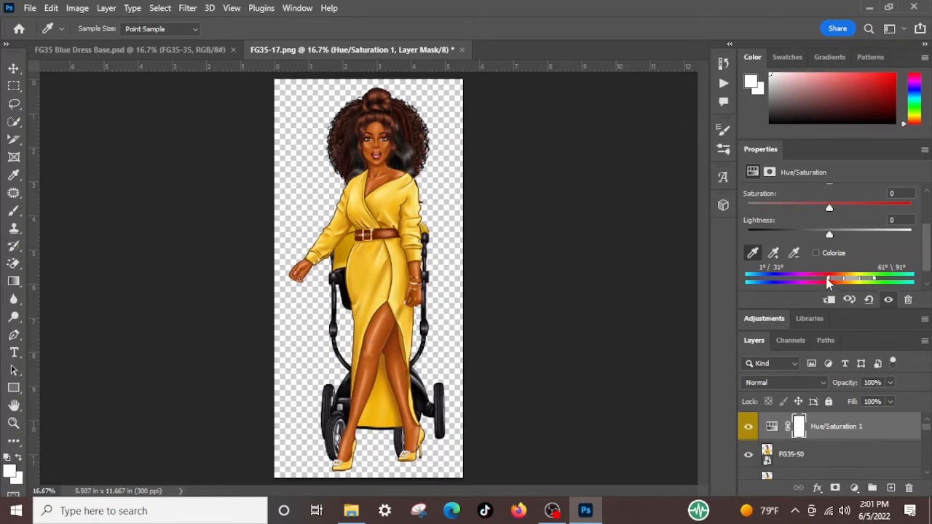
left_click_drag(831, 283, 839, 286)
left_click_drag(845, 284, 847, 286)
left_click_drag(875, 278, 868, 284)
Step: Set the Yellows to Hue +84, Saturation +2 and Lightness +3, and tighten the colour range to 42°/48° and 49°\55°
scroll(841, 251, "up", 2)
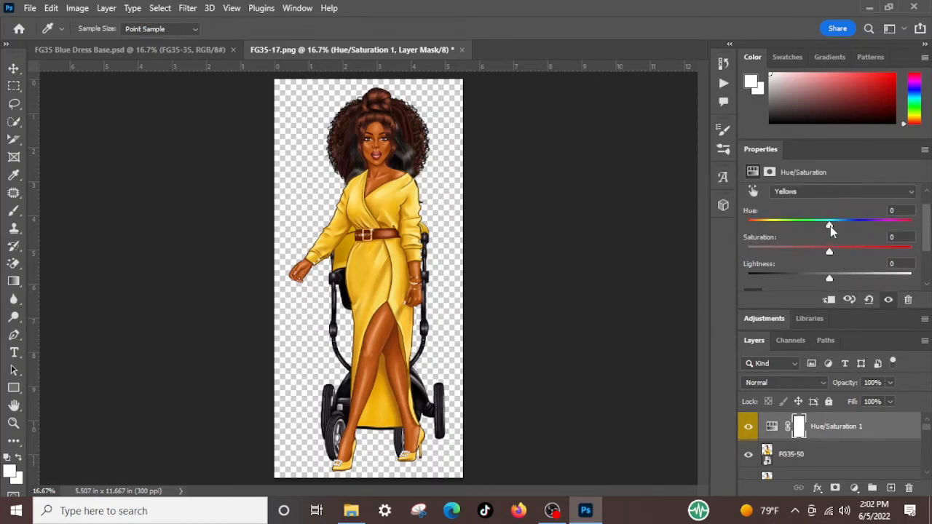
left_click_drag(831, 226, 832, 280)
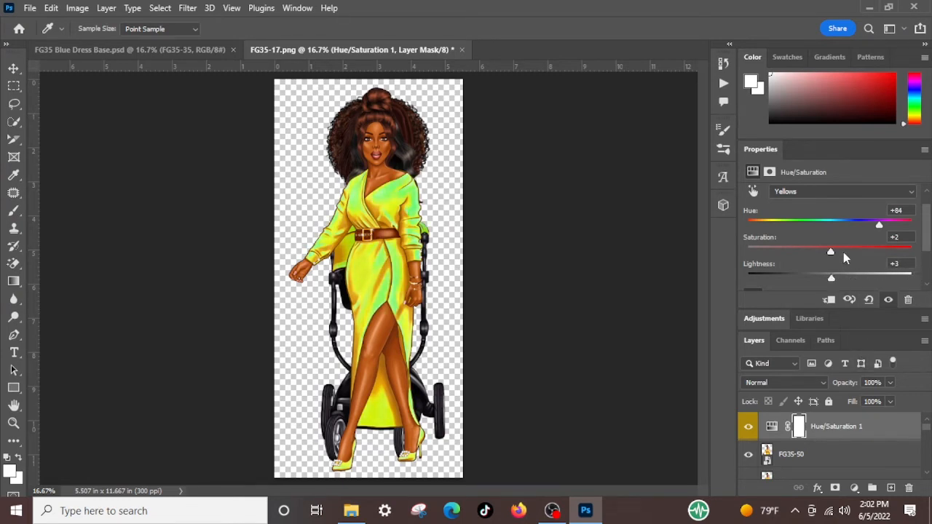
scroll(852, 276, "down", 2)
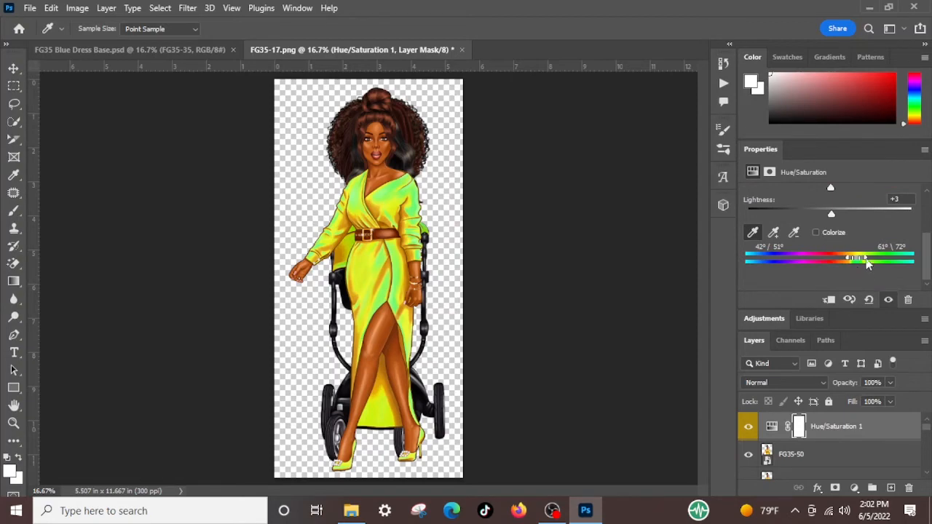
left_click_drag(863, 258, 856, 263)
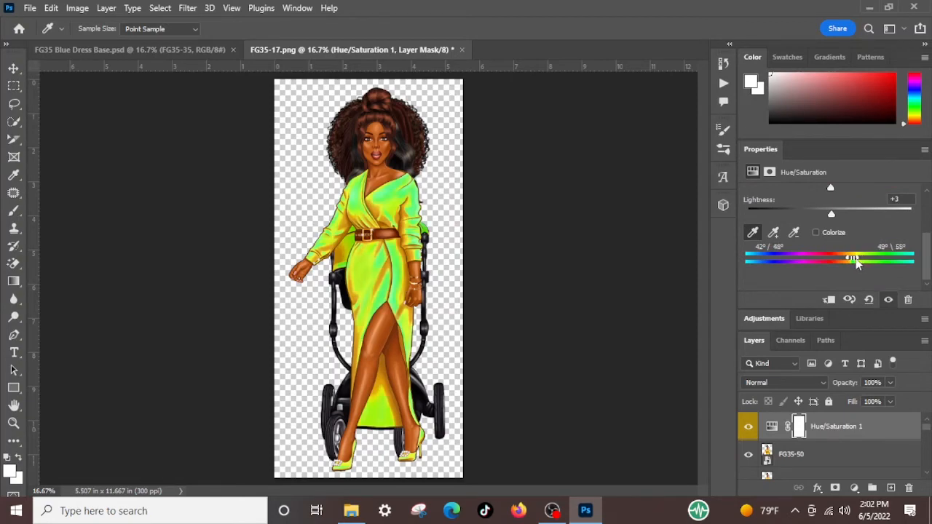
Step: Turn the dress orange with a Yellows hue of about -15 and extend the range's lower limit to 21°
scroll(860, 240, "up", 2)
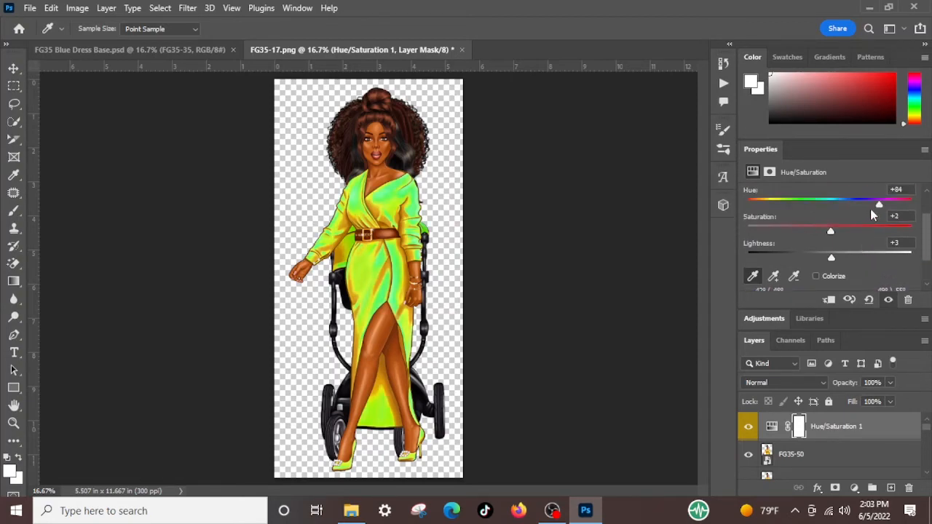
left_click_drag(879, 208, 801, 204)
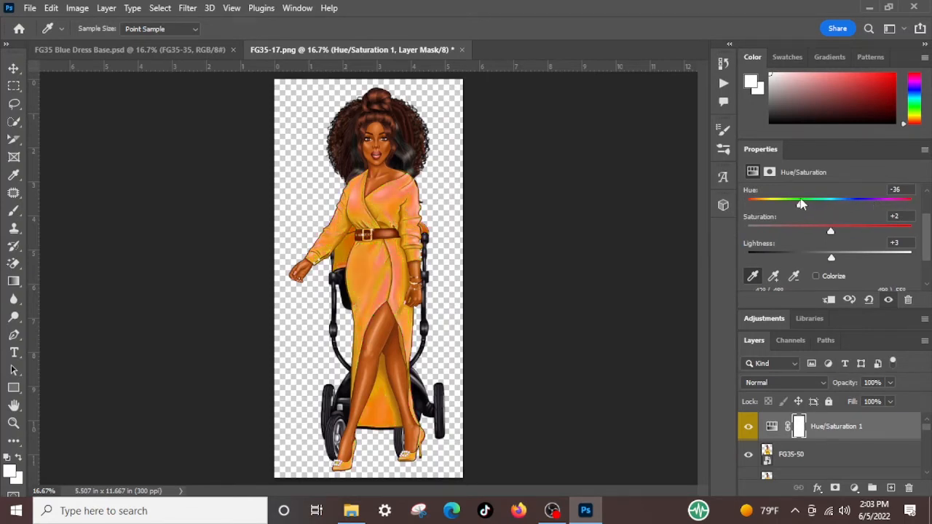
mouse_move(802, 204)
left_mouse_down()
mouse_move(739, 204)
mouse_move(817, 211)
left_mouse_up()
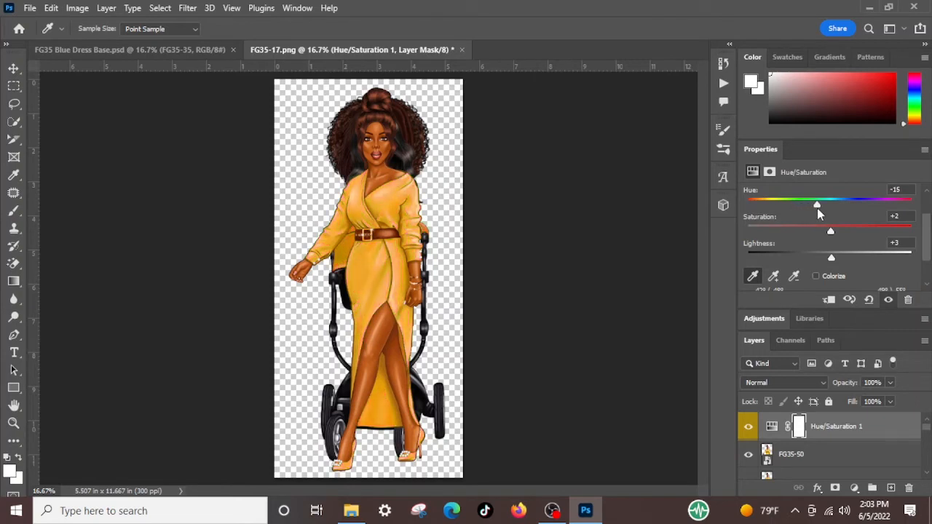
scroll(839, 241, "down", 1)
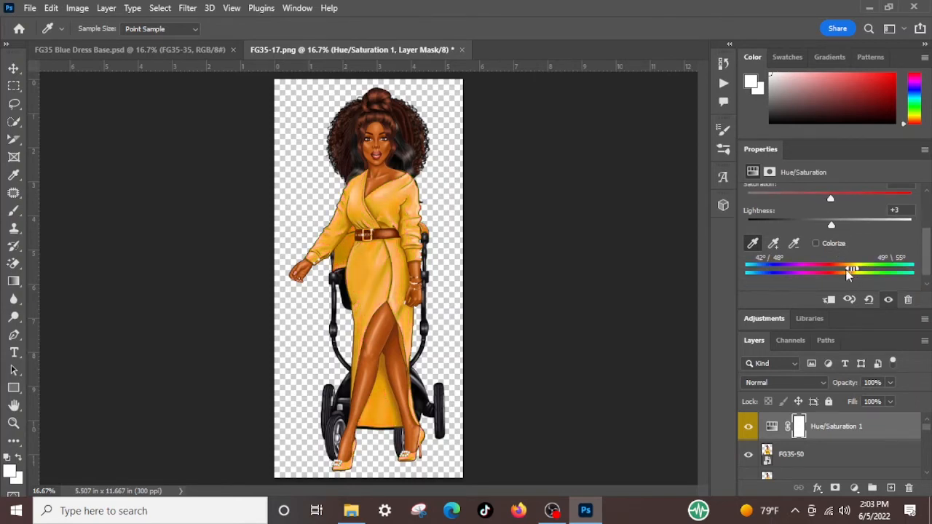
left_click_drag(849, 275, 847, 272)
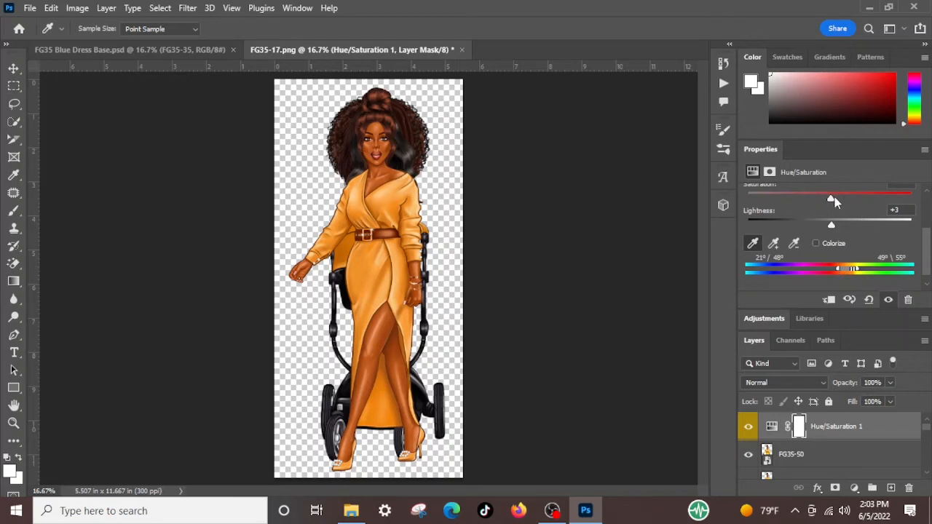
Step: Try a green dress at Hue +76, then set the Yellows to Hue +12, Saturation -27 and Lightness +7
scroll(830, 201, "up", 1)
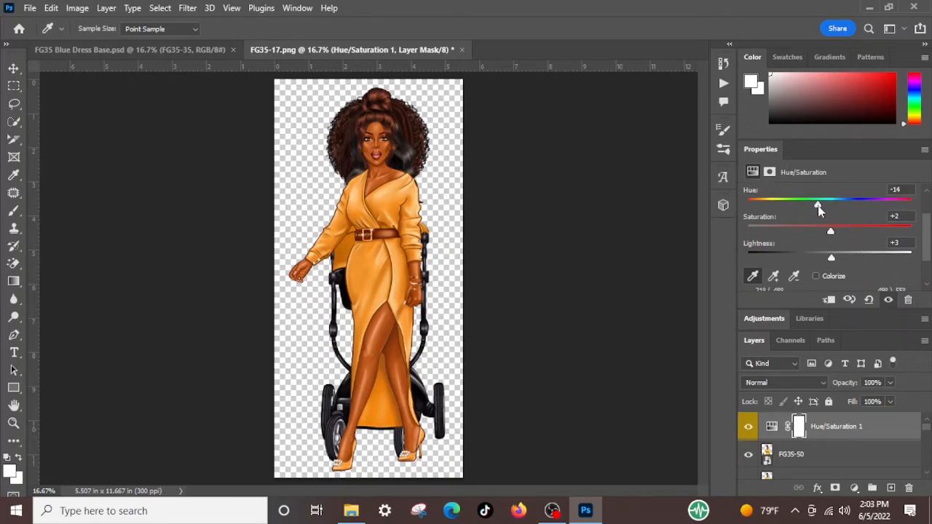
left_click_drag(818, 206, 874, 219)
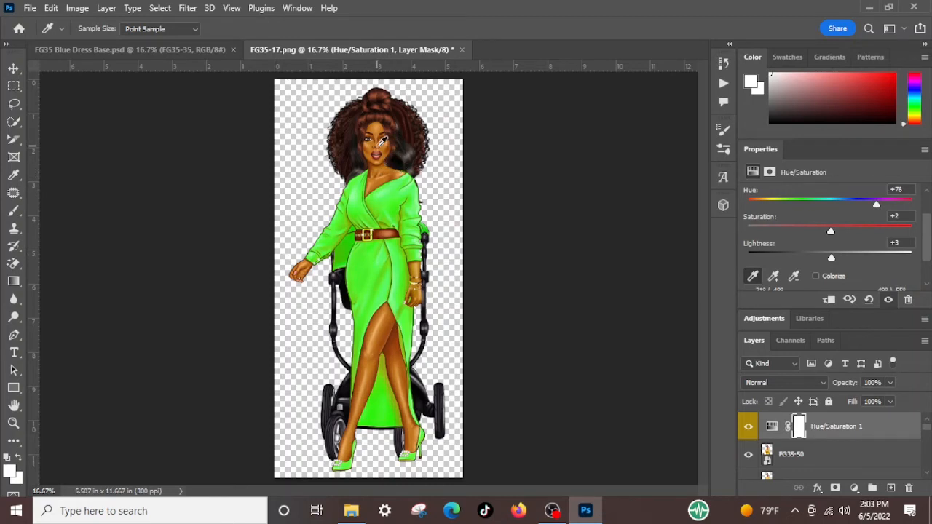
left_click_drag(879, 209, 746, 232)
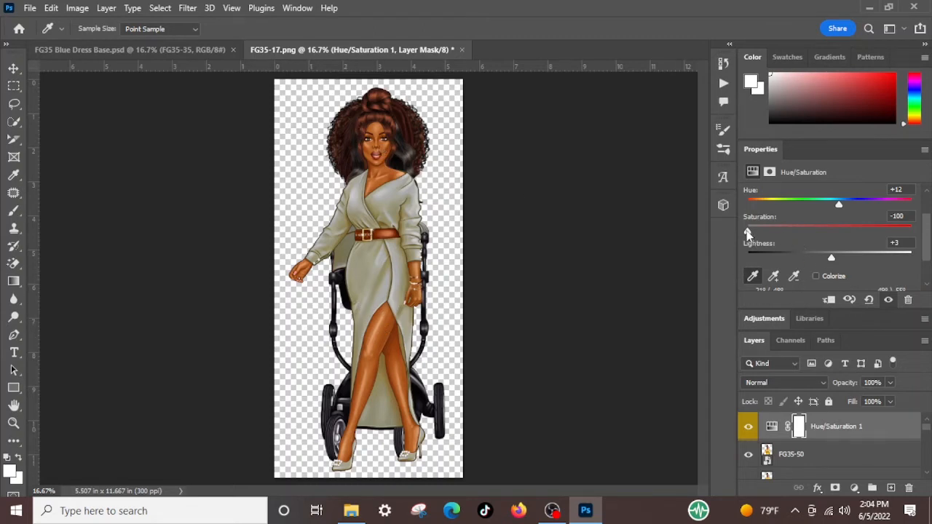
left_click_drag(748, 232, 802, 228)
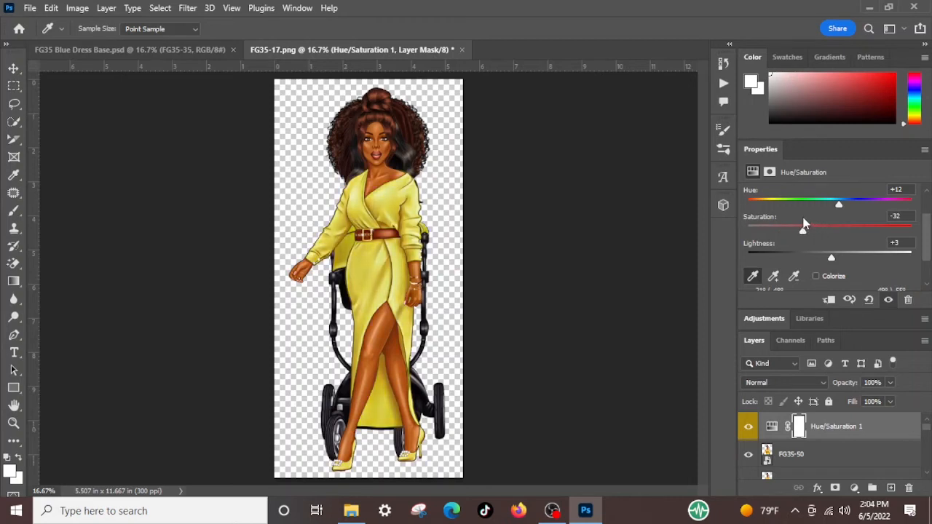
mouse_move(831, 259)
left_mouse_down()
mouse_move(926, 271)
mouse_move(711, 269)
mouse_move(836, 261)
left_mouse_up()
mouse_move(803, 233)
left_mouse_down()
mouse_move(851, 233)
mouse_move(807, 235)
left_mouse_up()
Step: Extend the Yellows range's lower limit to 13° and try hues of +104, -53 and -3 on the dress
scroll(840, 255, "down", 2)
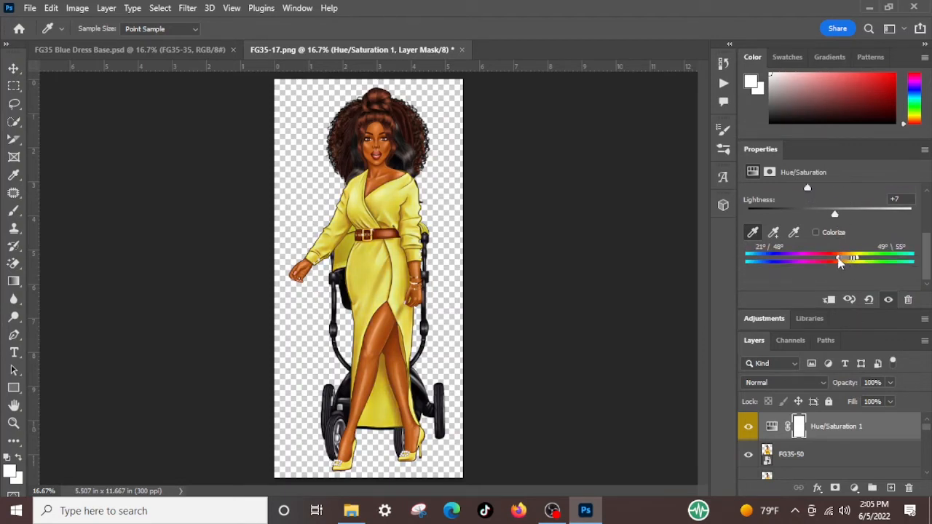
scroll(829, 222, "up", 2)
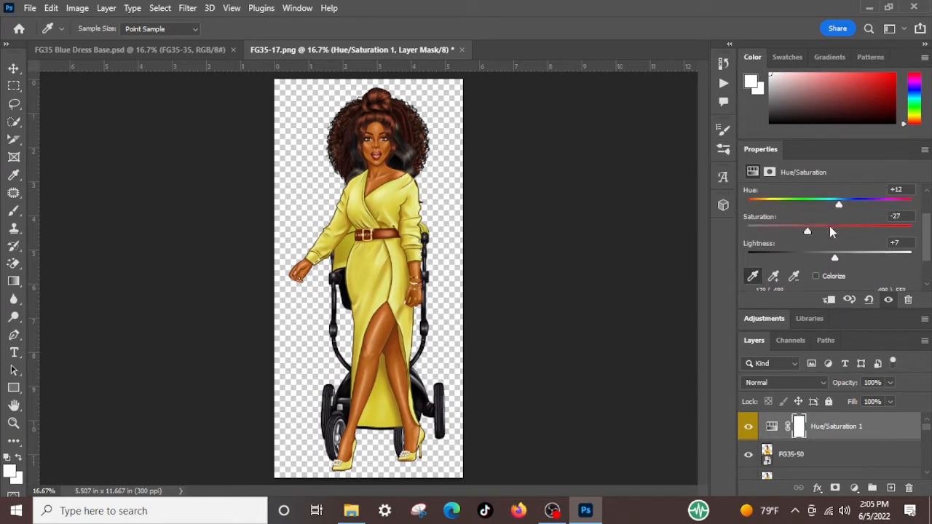
left_click_drag(839, 207, 887, 222)
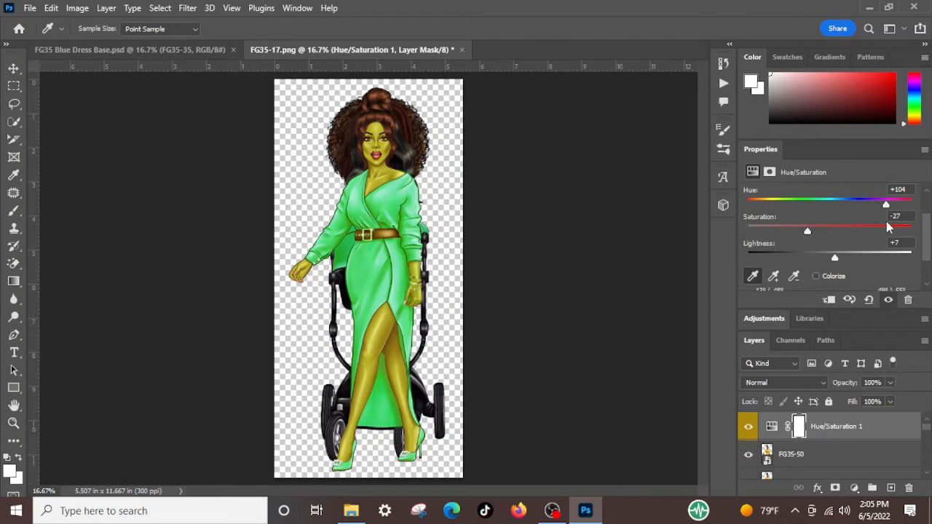
left_click_drag(888, 227, 790, 209)
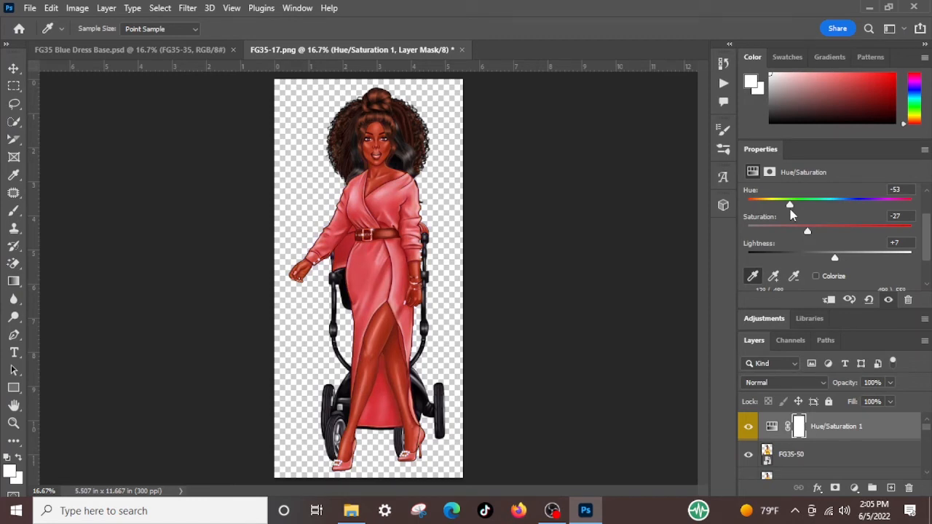
left_click_drag(790, 209, 828, 209)
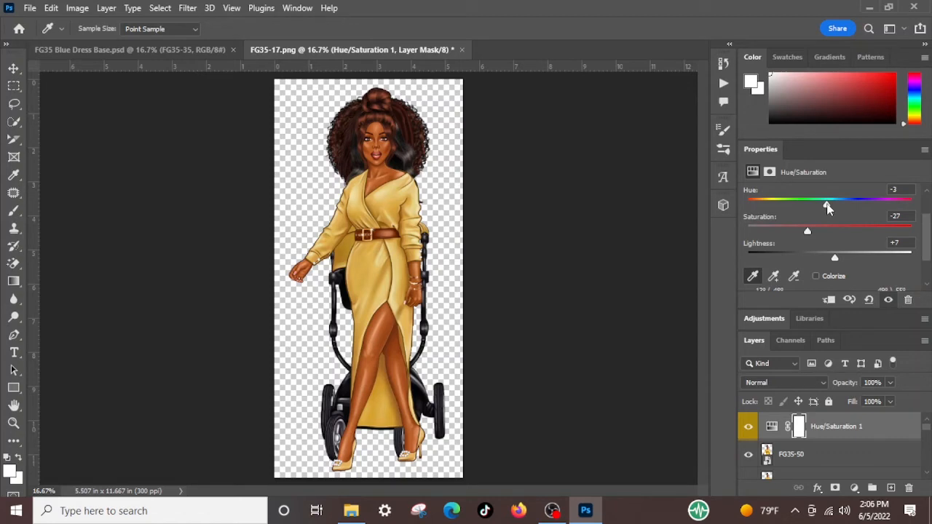
Step: Widen the Yellows range slightly and brighten the yellow dress with Hue +3, Saturation +40 and Lightness +22
left_click_drag(830, 208, 833, 259)
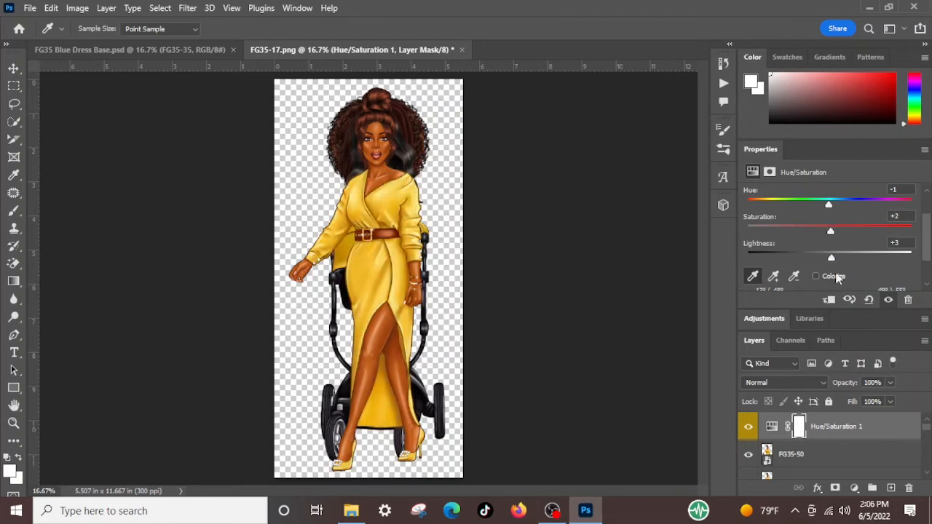
scroll(834, 272, "down", 3)
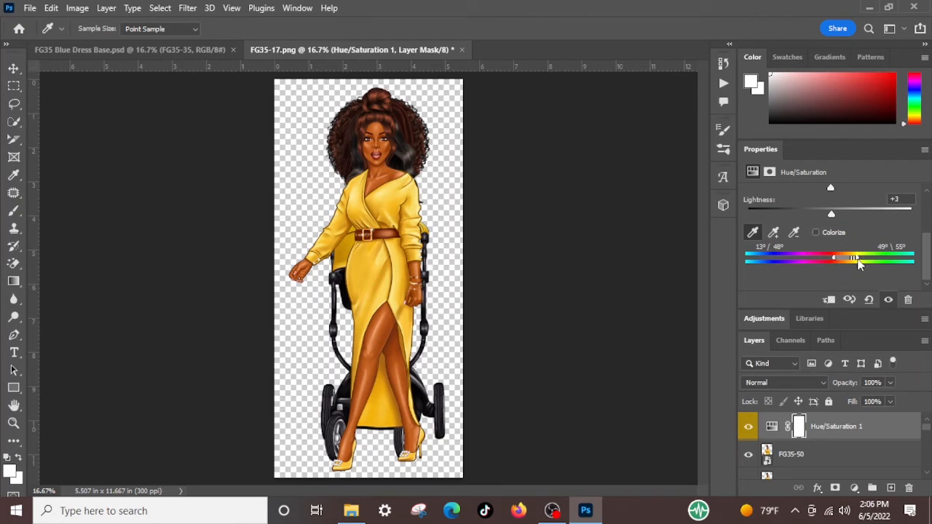
left_click_drag(858, 260, 865, 259)
left_click_drag(854, 261, 849, 261)
scroll(843, 214, "up", 3)
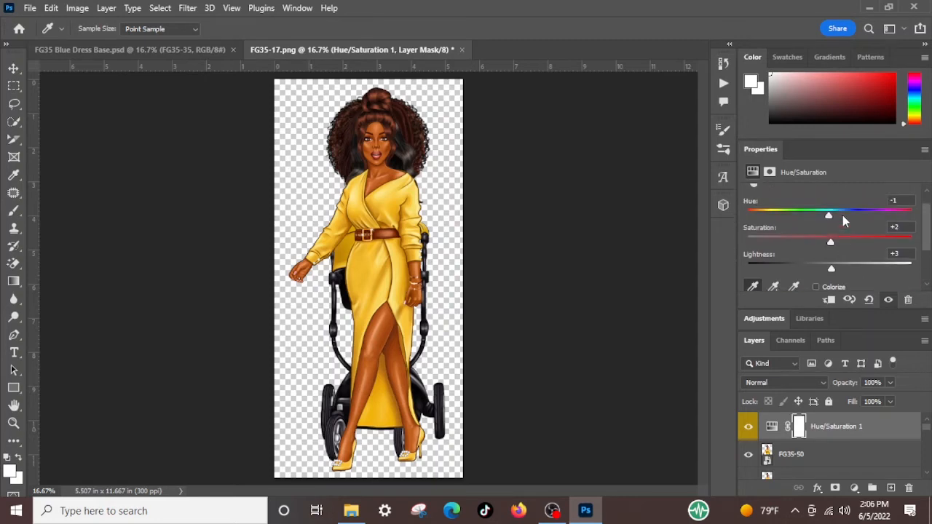
left_click_drag(831, 239, 848, 271)
scroll(860, 261, "down", 1)
scroll(860, 260, "down", 1)
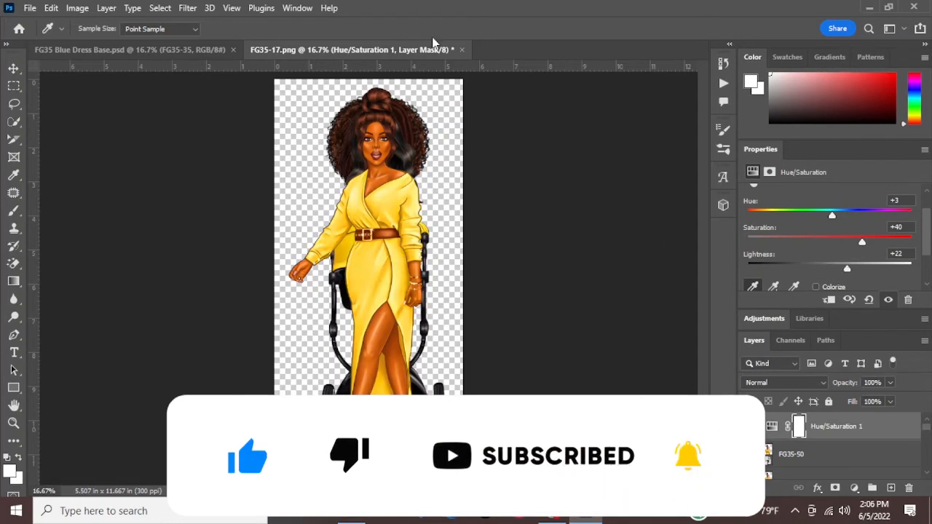
Step: Close the FG35-17 document without saving its changes
key("ctrl+w")
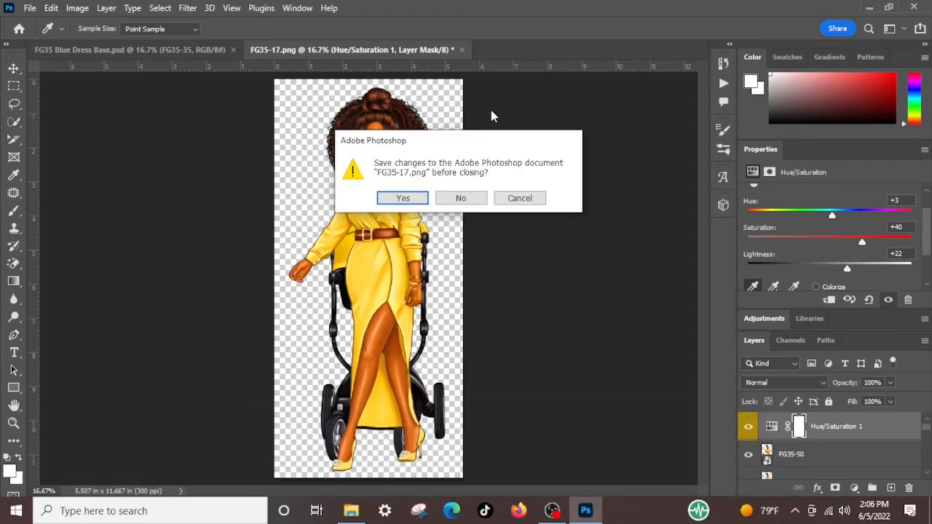
left_click(462, 198)
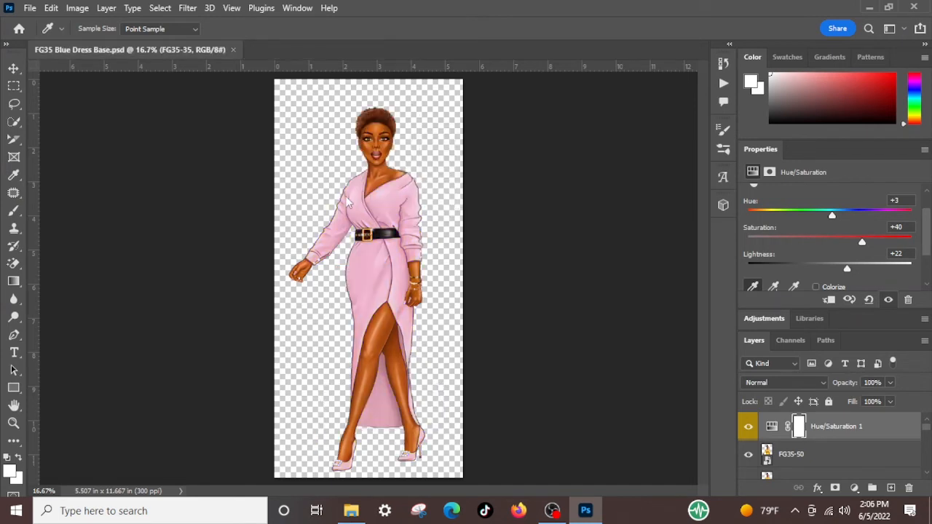
Step: Look through the Fashion Girl 35 folder in File Explorer for the red dress images and select FG35-20
left_click(362, 518)
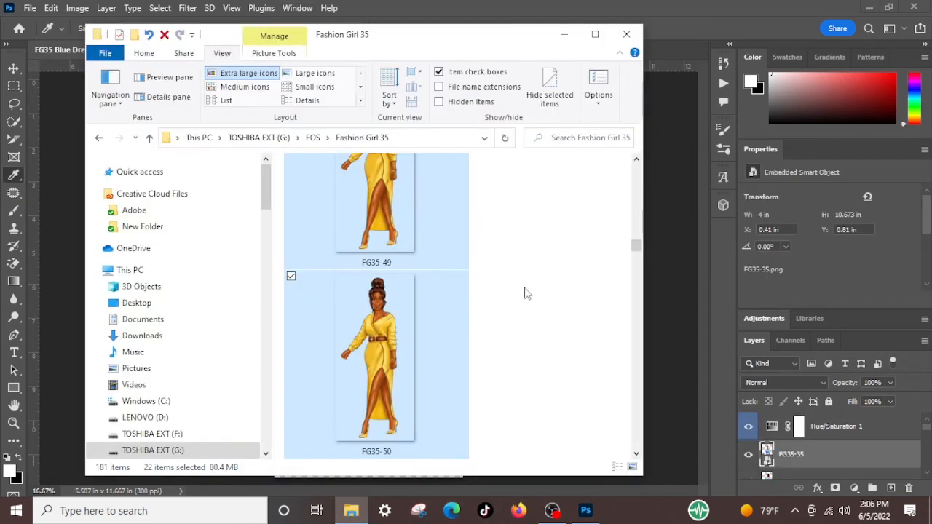
scroll(394, 247, "up", 12)
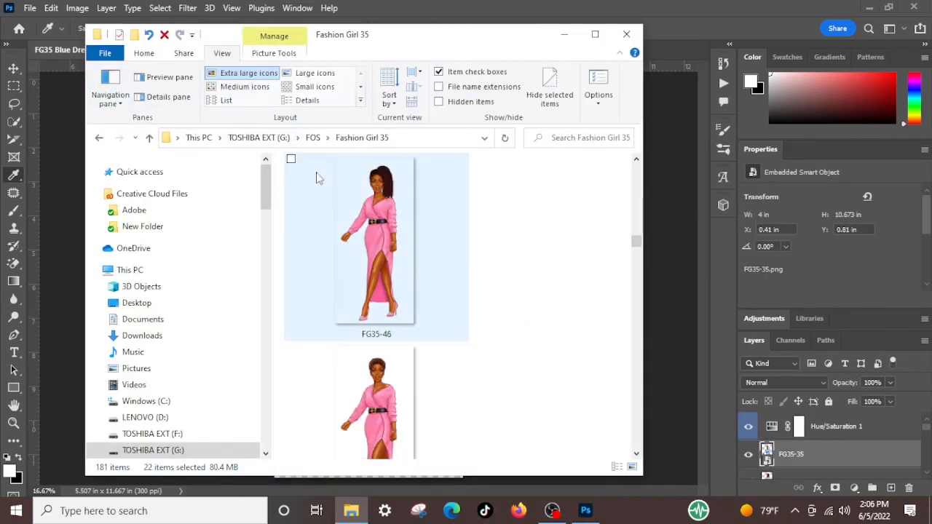
scroll(373, 205, "up", 15)
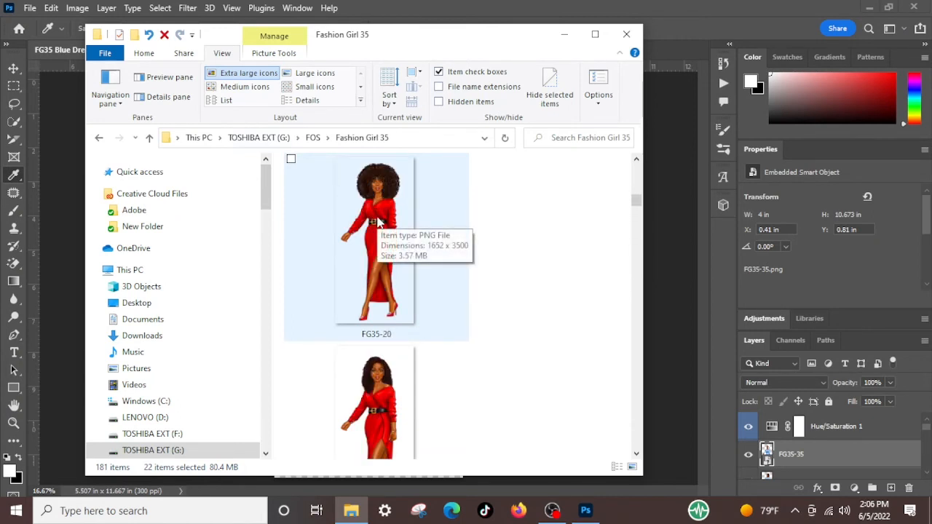
left_click(374, 209)
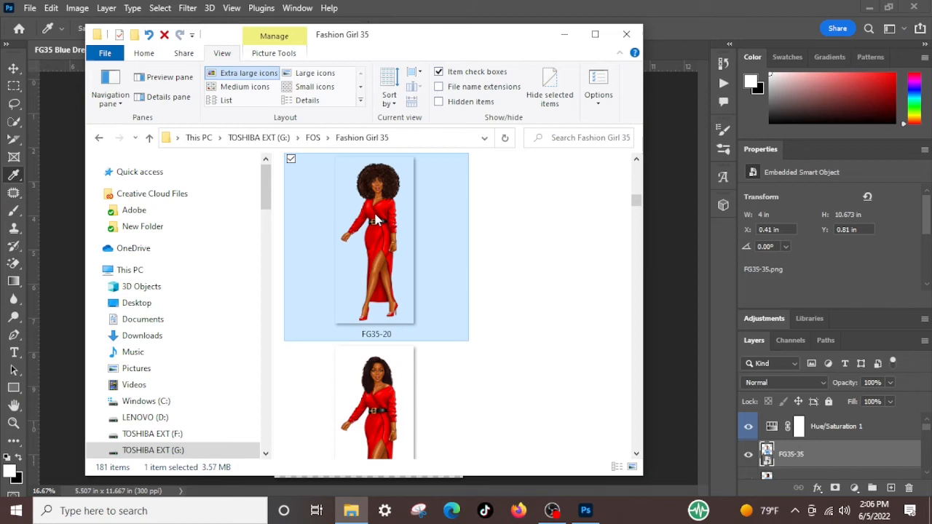
left_click(412, 16)
Step: Switch back to Photoshop and open the red dress image FG35-13 from the Fashion Girl 35 folder
left_click(30, 8)
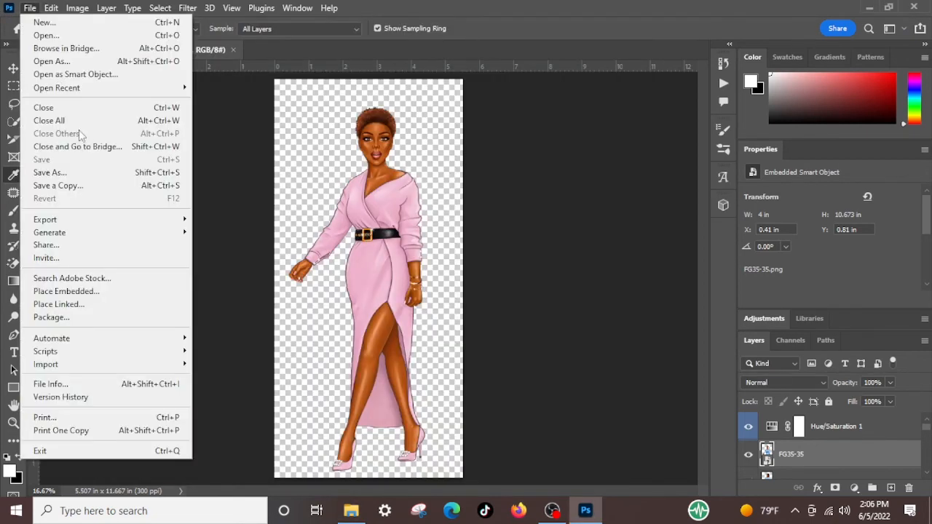
left_click(53, 36)
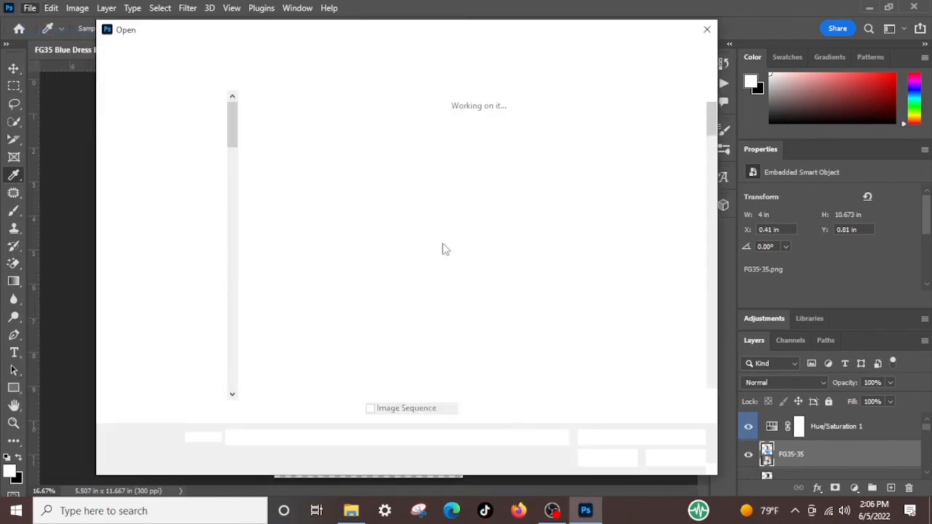
left_click(362, 298)
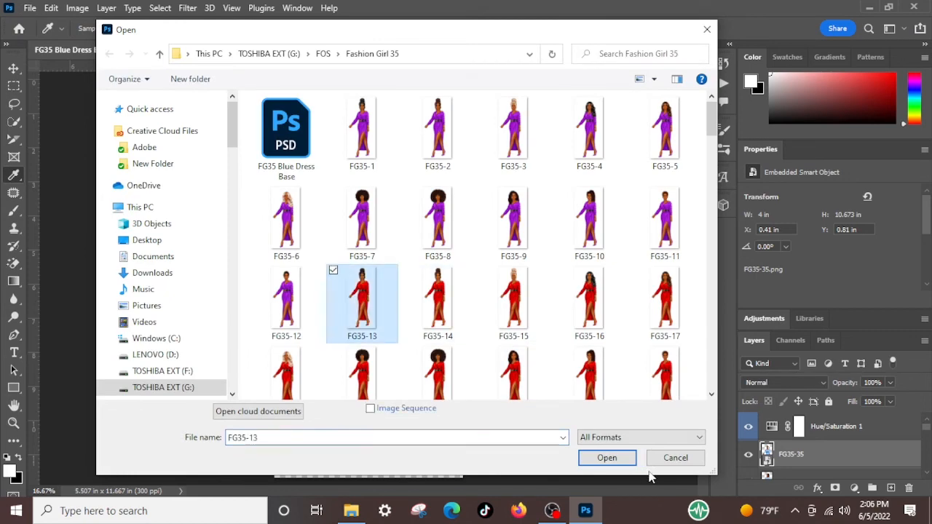
left_click(606, 458)
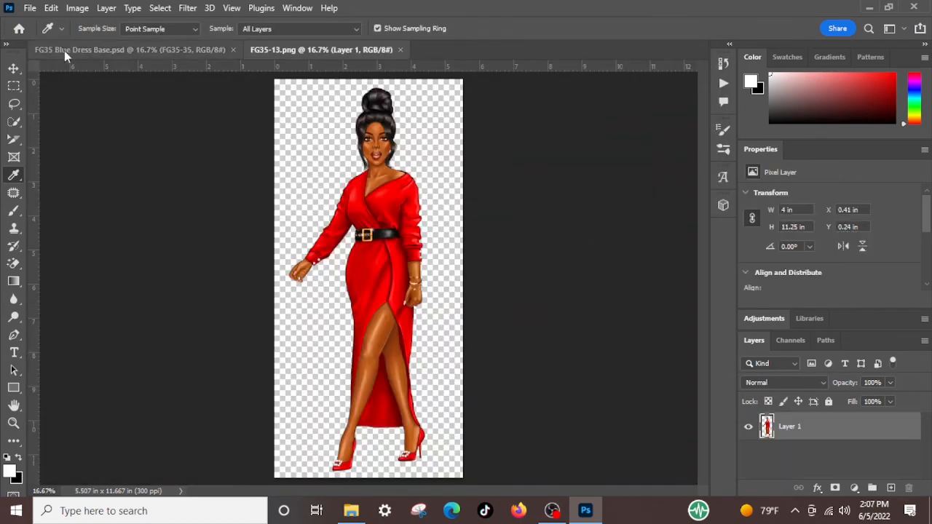
left_click(31, 9)
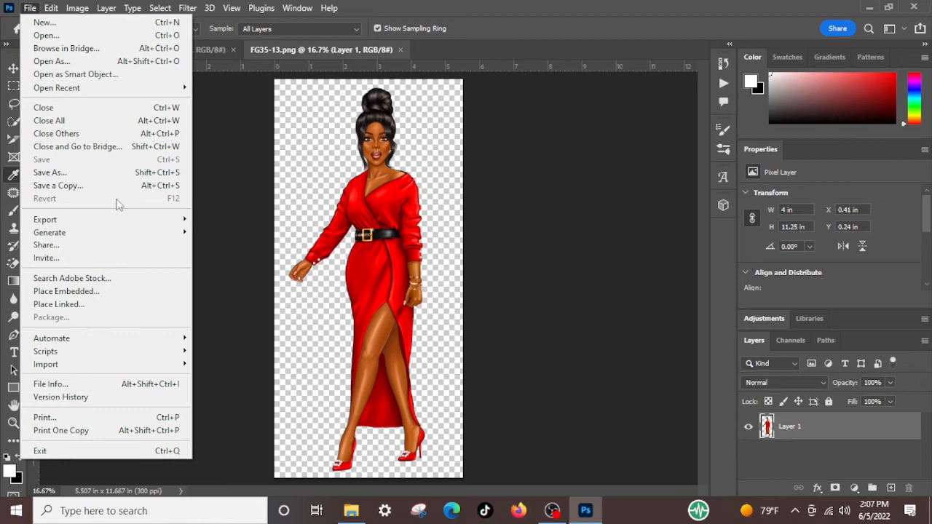
left_click(46, 35)
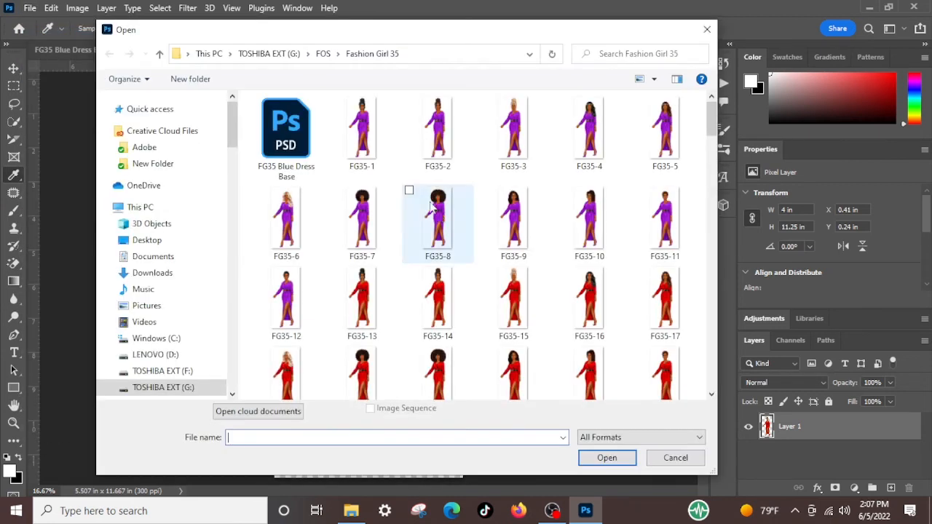
left_click(676, 459)
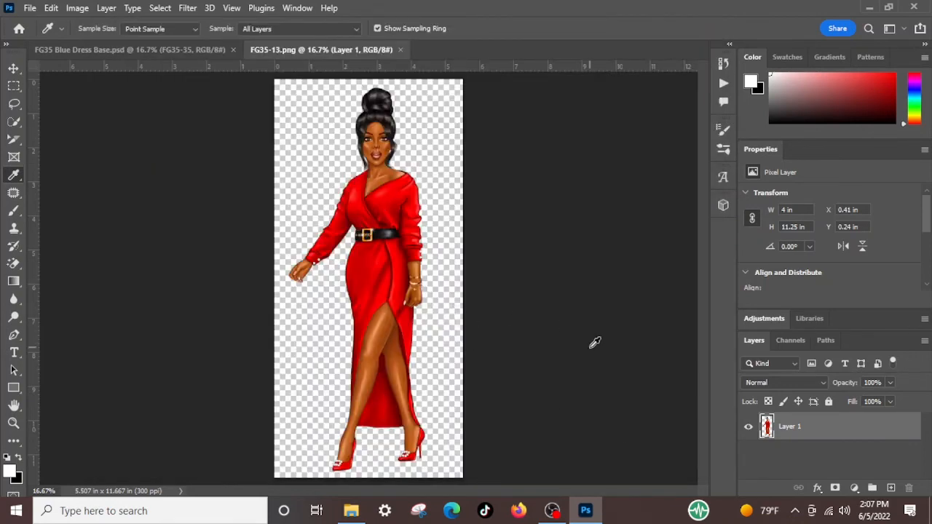
Step: Add a Hue/Saturation adjustment layer with a red colour label above the red dress layer
left_click(106, 8)
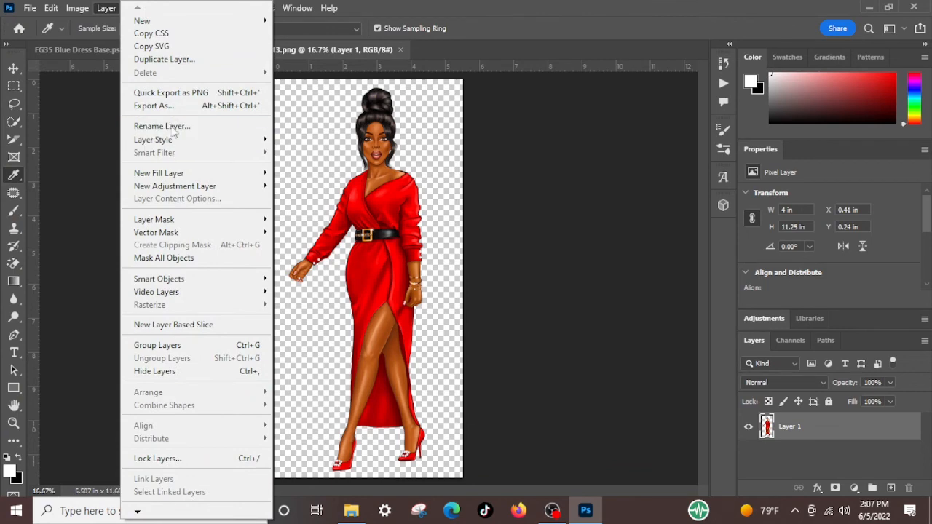
mouse_move(211, 191)
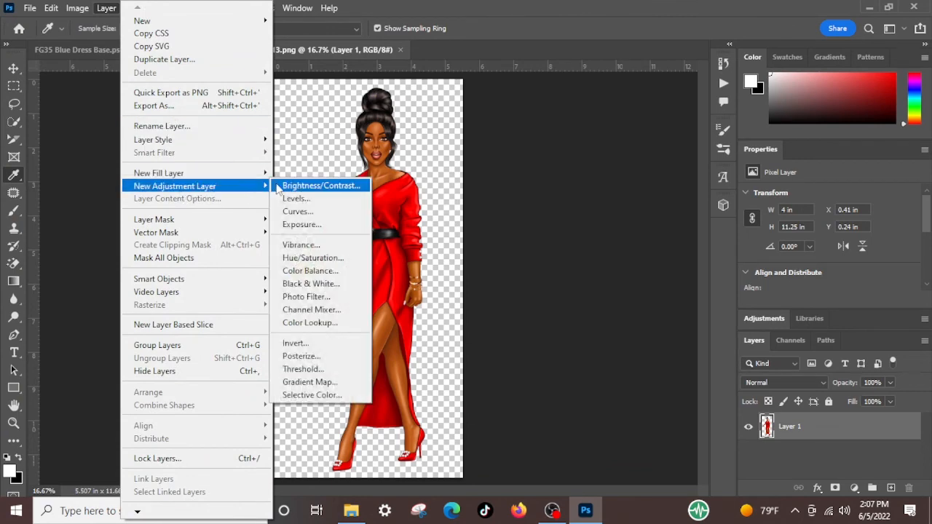
left_click(299, 259)
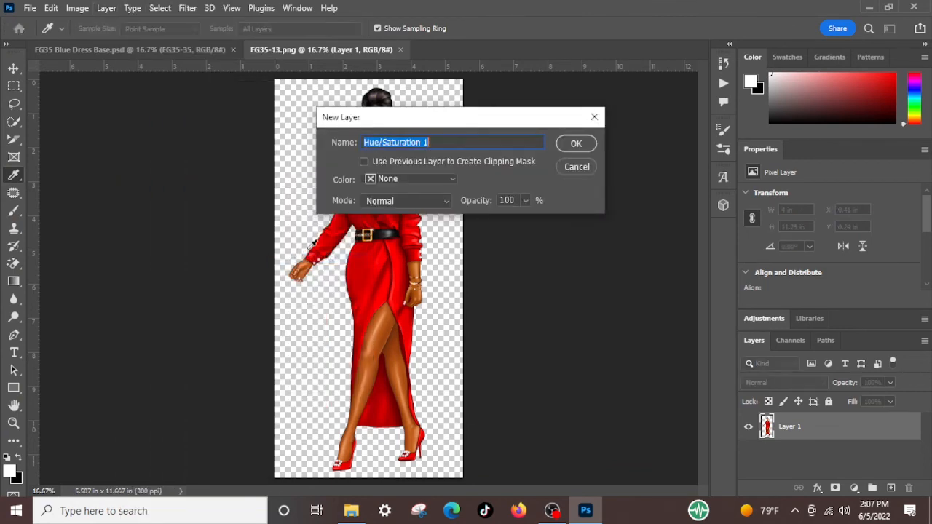
left_click(451, 182)
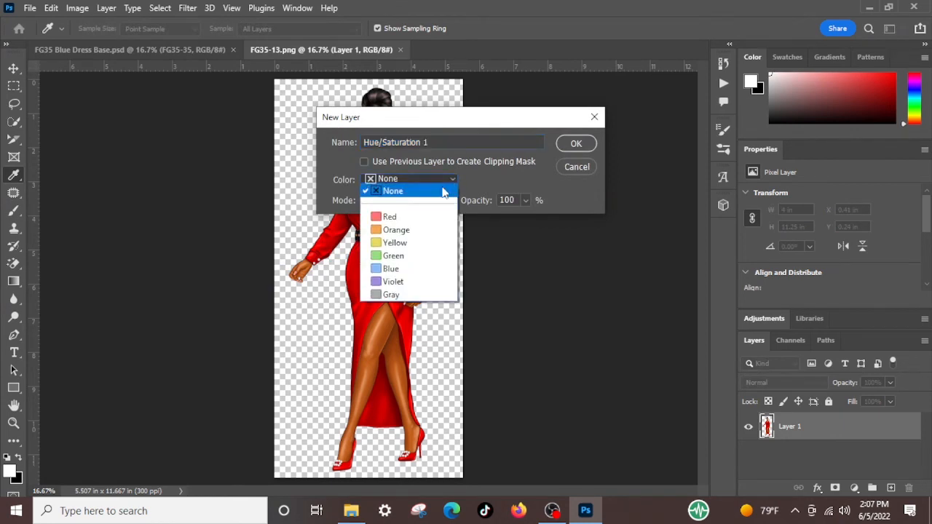
left_click(397, 210)
left_click(575, 144)
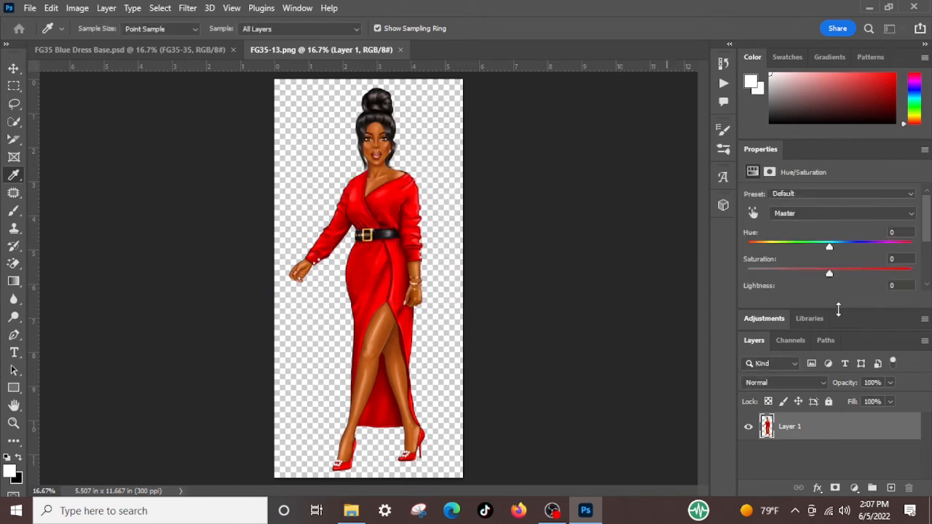
Step: Target the Reds in the Hue/Saturation adjustment and narrow the range's upper limits to 4° and 10°
left_click(784, 214)
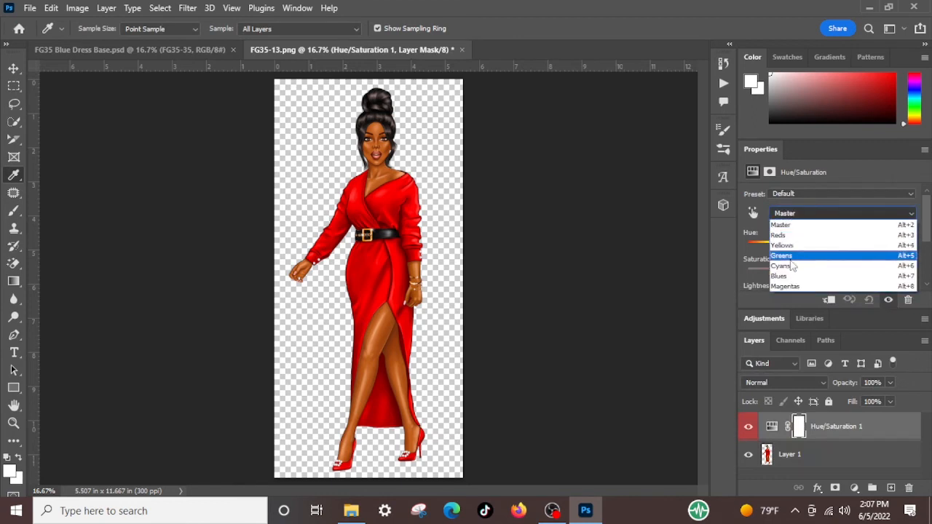
left_click(780, 236)
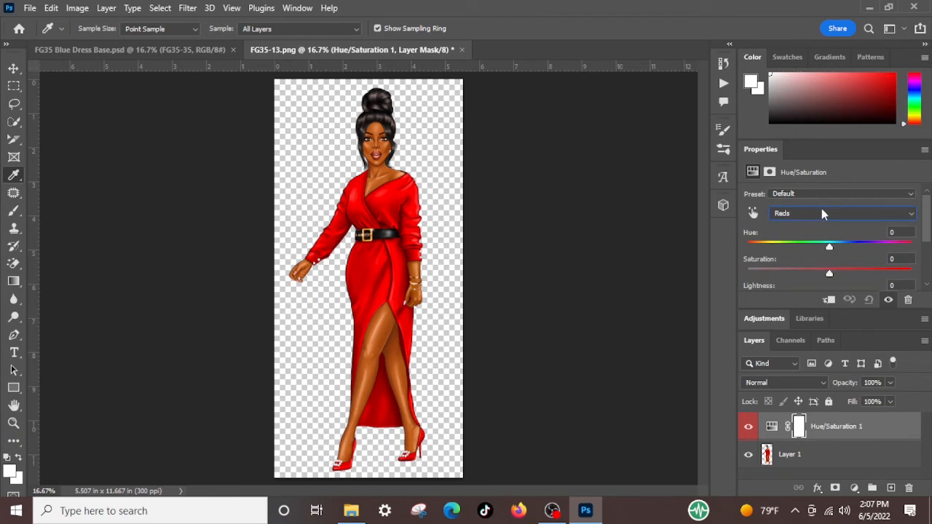
scroll(786, 237, "down", 3)
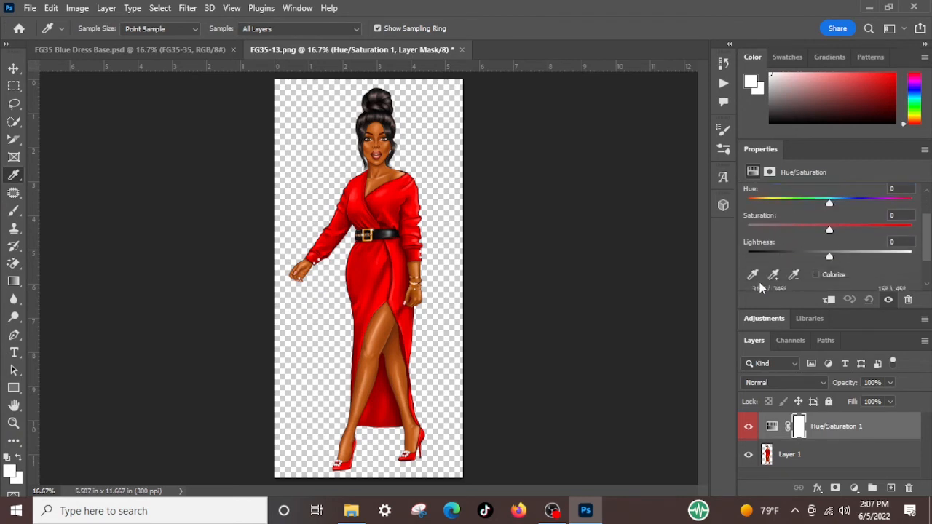
left_click(753, 275)
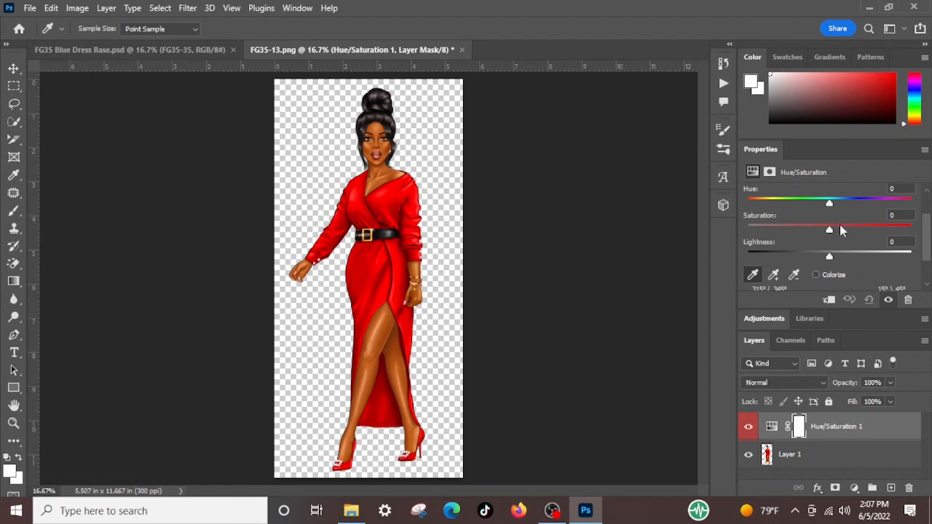
scroll(842, 233, "down", 2)
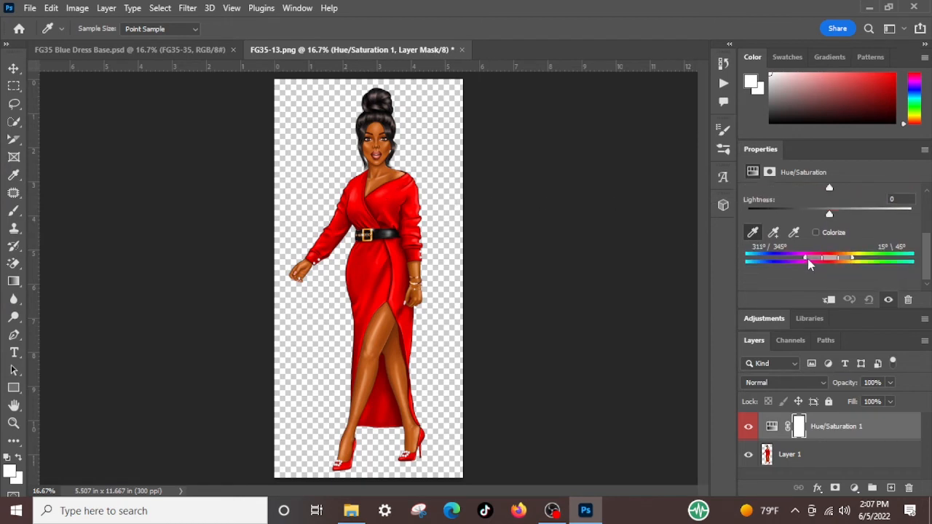
left_click_drag(809, 258, 849, 259)
left_click_drag(844, 259, 842, 258)
scroll(830, 244, "up", 5)
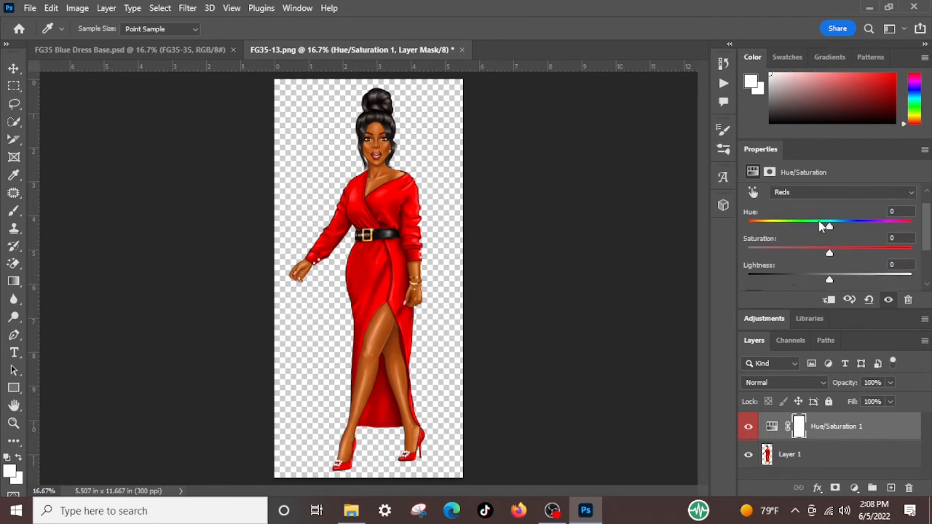
Step: Try a lime dress at Hue +74, then set the Reds to Hue +27 and Saturation +38
left_click_drag(832, 228, 877, 231)
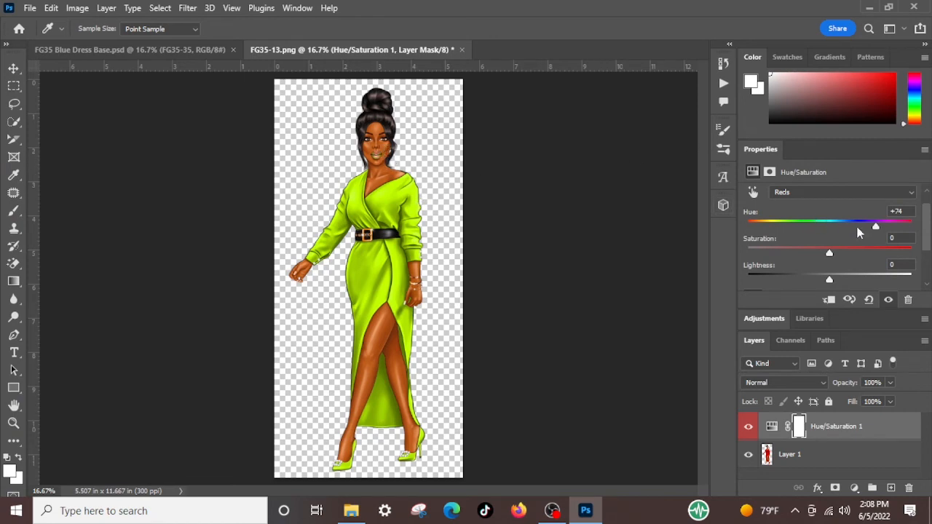
left_click_drag(876, 231, 793, 257)
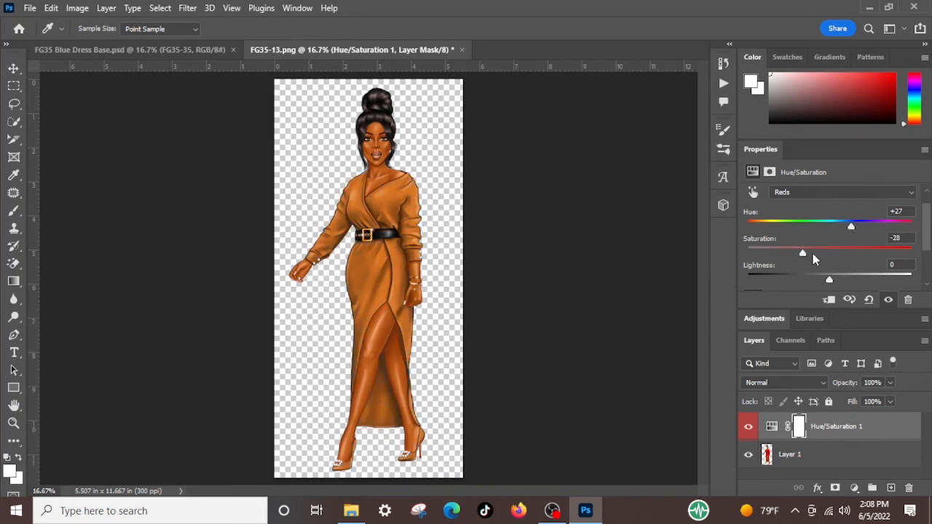
left_click_drag(831, 257, 751, 261)
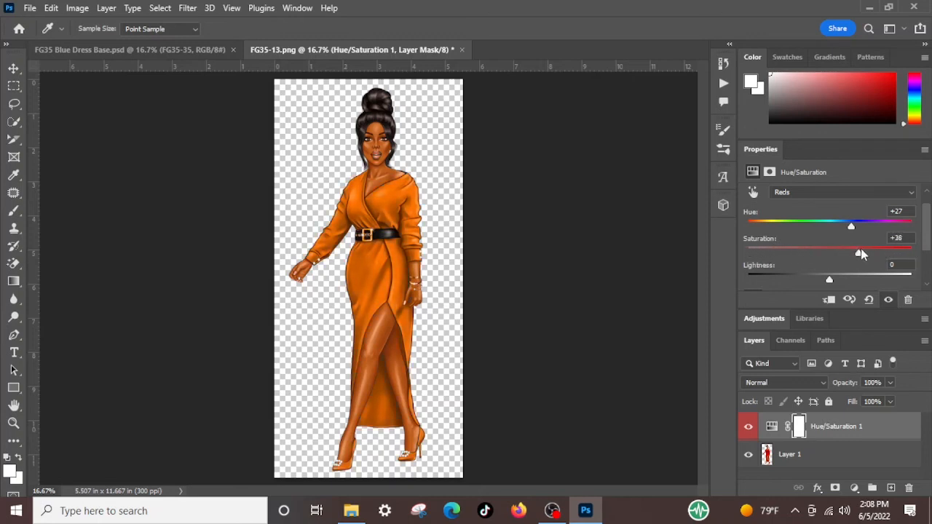
Step: Try brown, white and black versions of the dress with Lightness values of -63, +100 and -100
left_click_drag(830, 279, 780, 280)
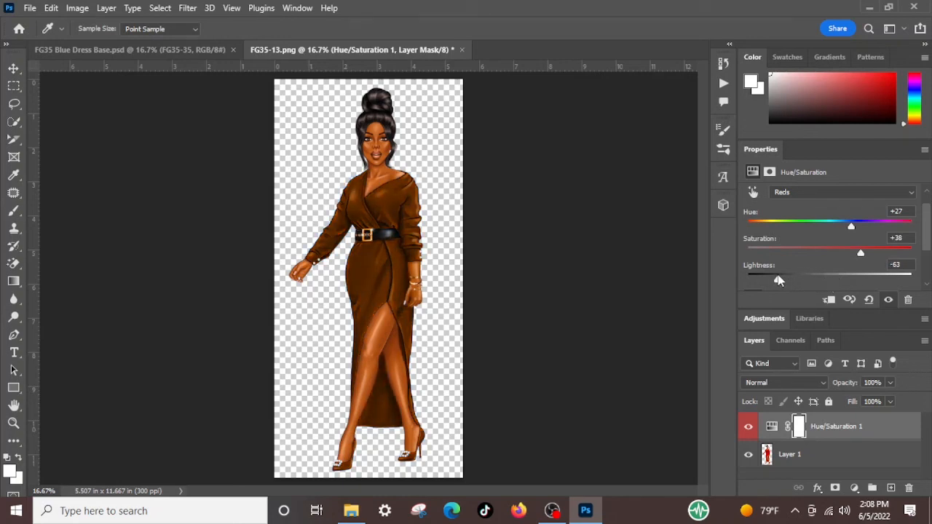
left_click_drag(778, 278, 925, 270)
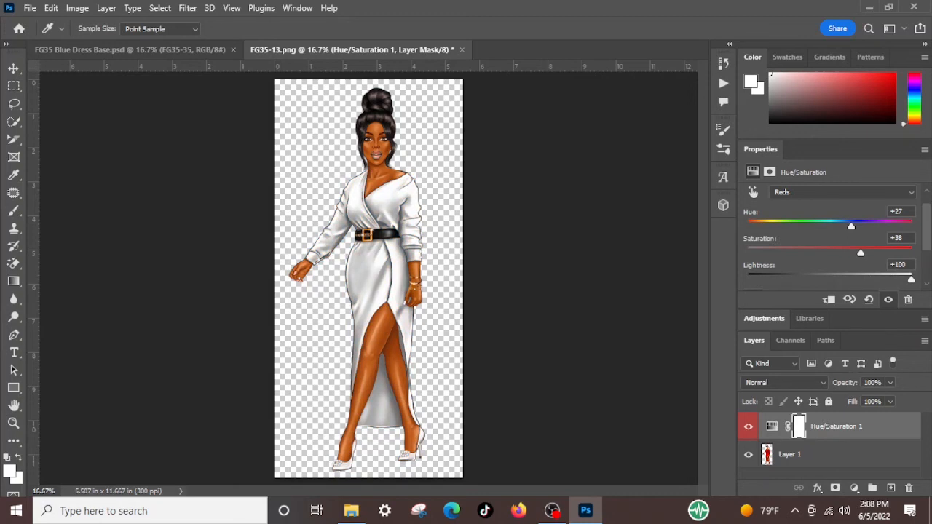
left_click_drag(926, 269, 736, 265)
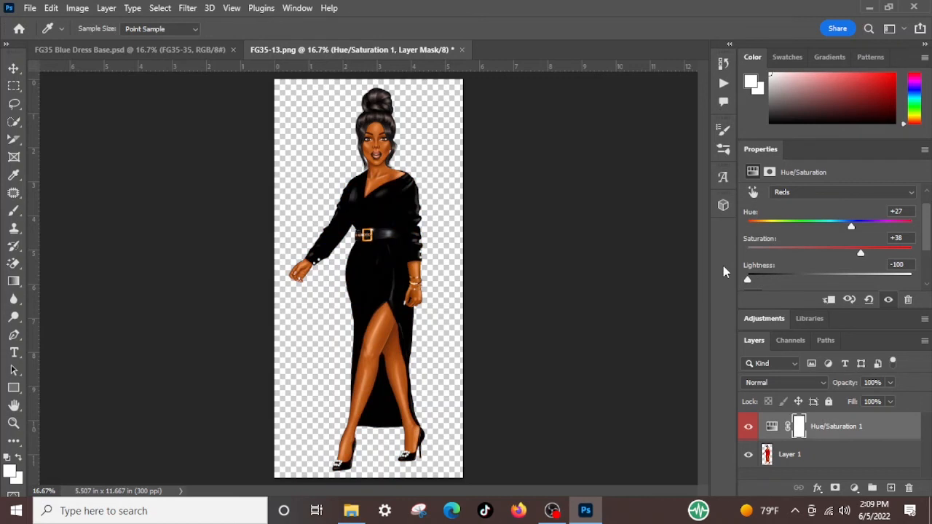
mouse_move(748, 279)
left_mouse_down()
mouse_move(853, 279)
mouse_move(743, 272)
left_mouse_up()
Step: Shift the adjusted colour range to the yellows, with limits of 33°/39° and 40°\46°
scroll(807, 292, "down", 2)
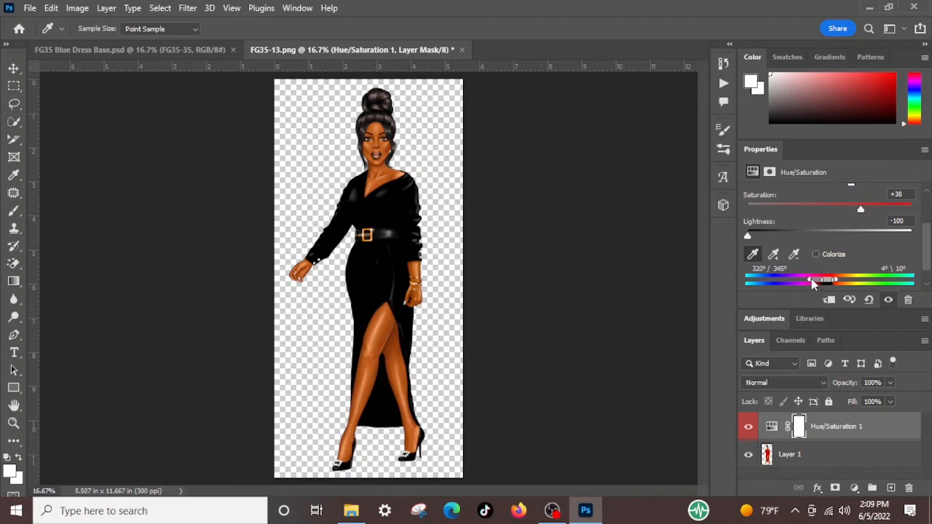
mouse_move(813, 284)
left_mouse_down()
mouse_move(841, 282)
mouse_move(799, 285)
left_mouse_up()
left_click_drag(795, 286, 849, 284)
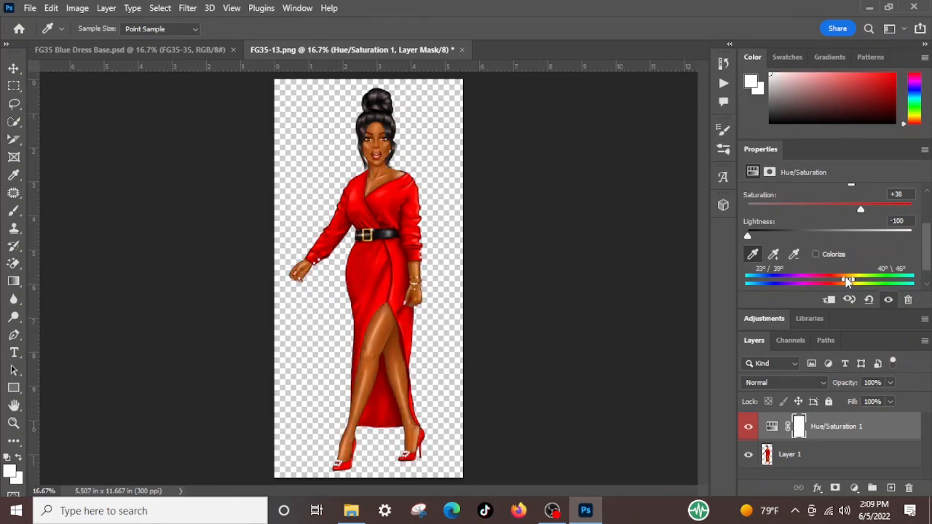
scroll(854, 261, "up", 2)
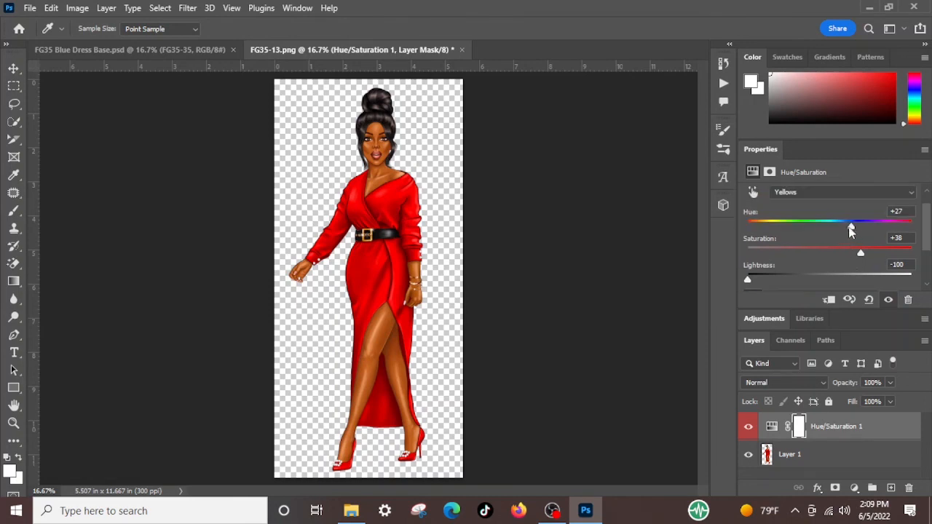
Step: Set the Lightness to +53 and move the colour range back over the reds, to 346°/0° and 8°\17°
scroll(848, 230, "down", 2)
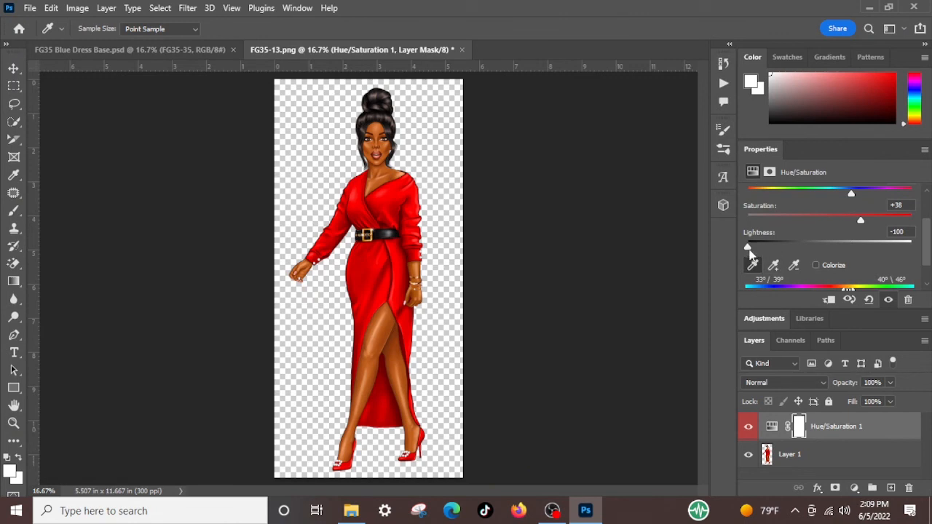
left_click_drag(751, 250, 784, 229)
scroll(863, 249, "up", 2)
scroll(812, 257, "down", 4)
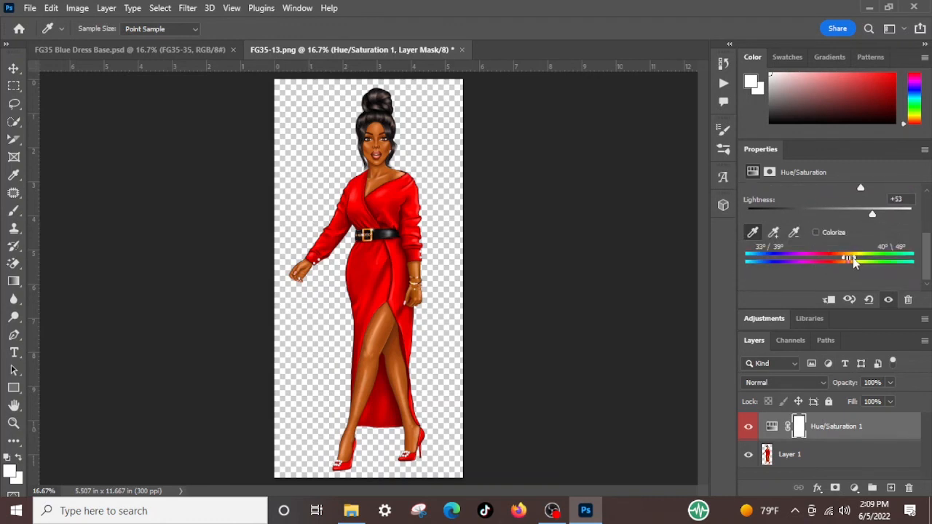
left_click_drag(852, 261, 838, 263)
mouse_move(825, 261)
left_mouse_down()
mouse_move(844, 262)
mouse_move(832, 264)
left_mouse_up()
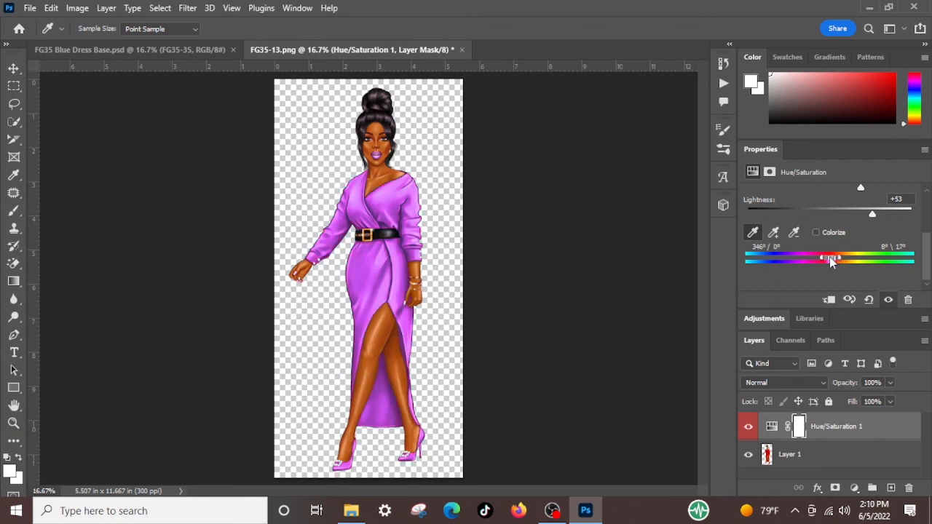